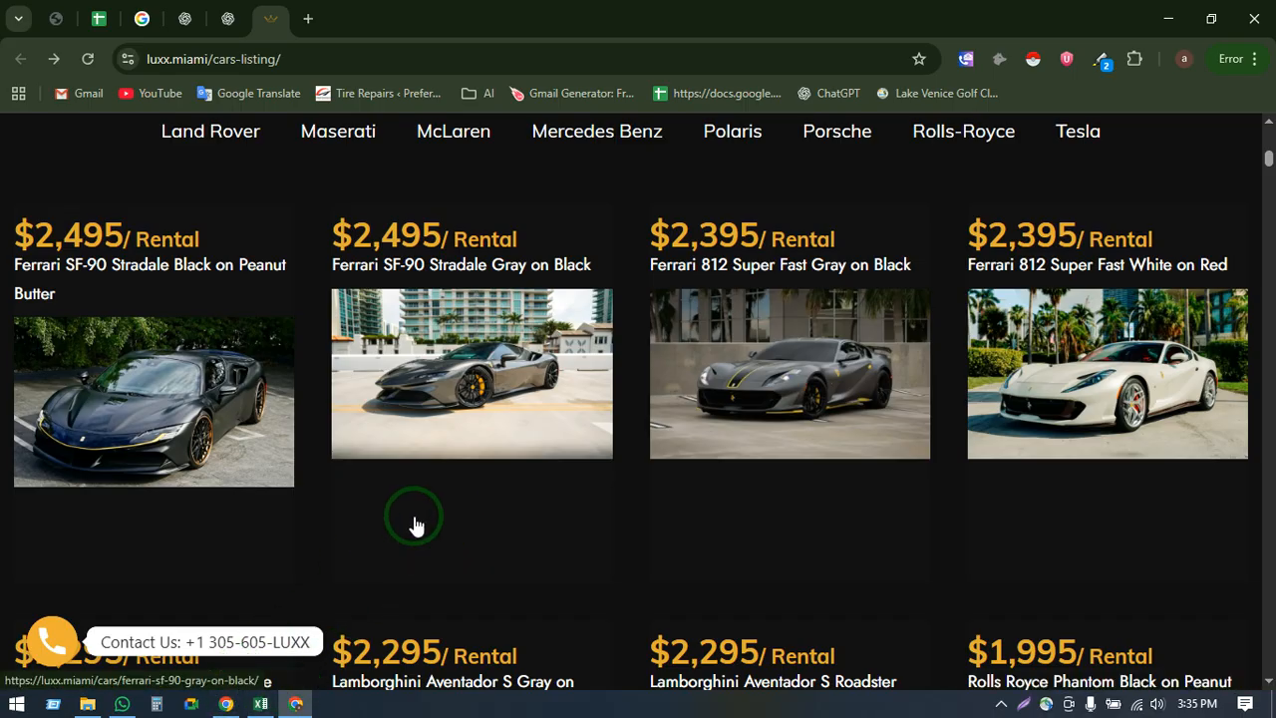
- Browse the Luxx Miami car listing, examining the brand filters and the rental prices and names of the cars
{"action": "scroll", "coordinate": [416, 525], "scroll_direction": "up", "scroll_amount": 2}
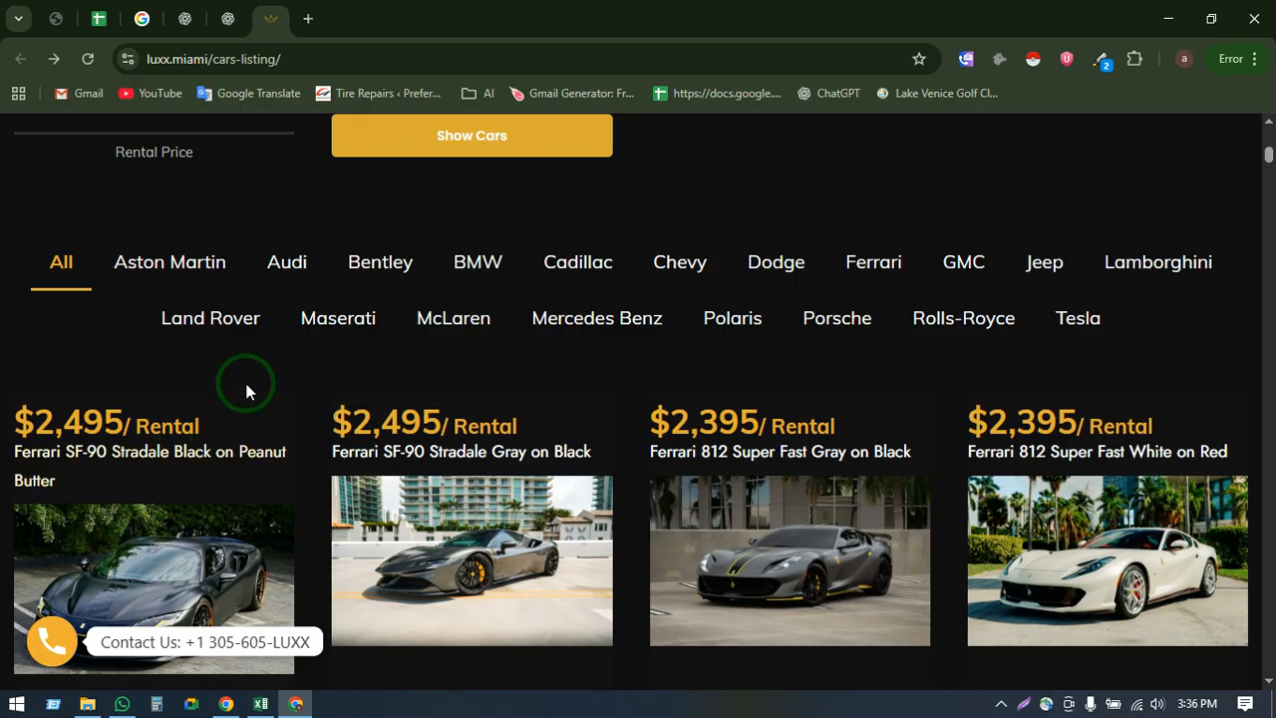
{"action": "scroll", "coordinate": [249, 383], "scroll_direction": "down", "scroll_amount": 10}
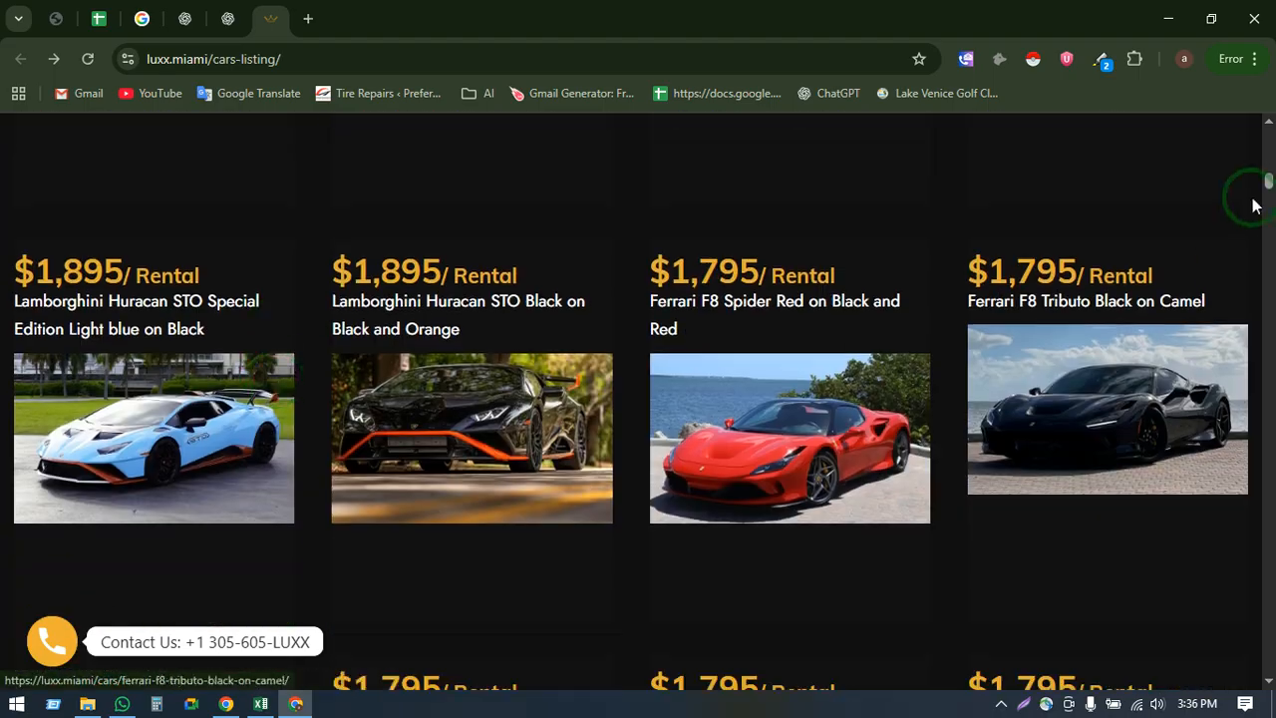
{"action": "left_click_drag", "start_coordinate": [1267, 188], "coordinate": [1271, 148]}
{"action": "scroll", "coordinate": [407, 277], "scroll_direction": "down", "scroll_amount": 8}
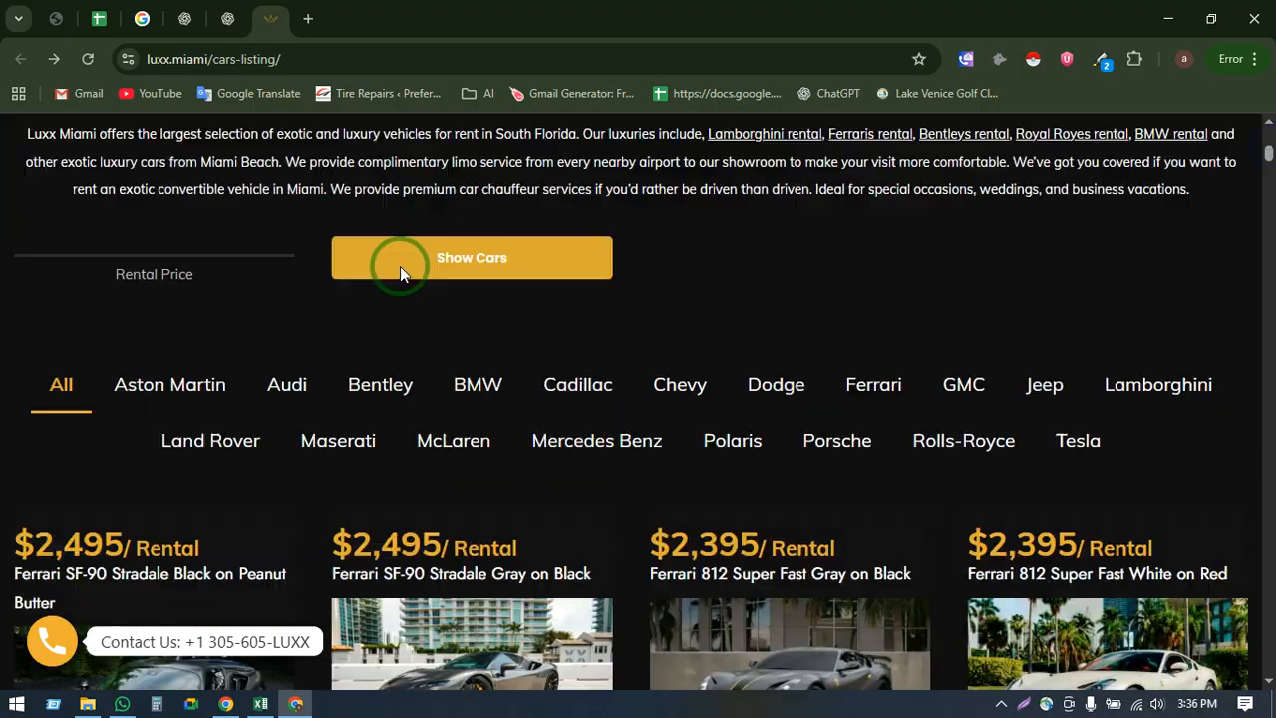
{"action": "scroll", "coordinate": [365, 276], "scroll_direction": "up", "scroll_amount": 3}
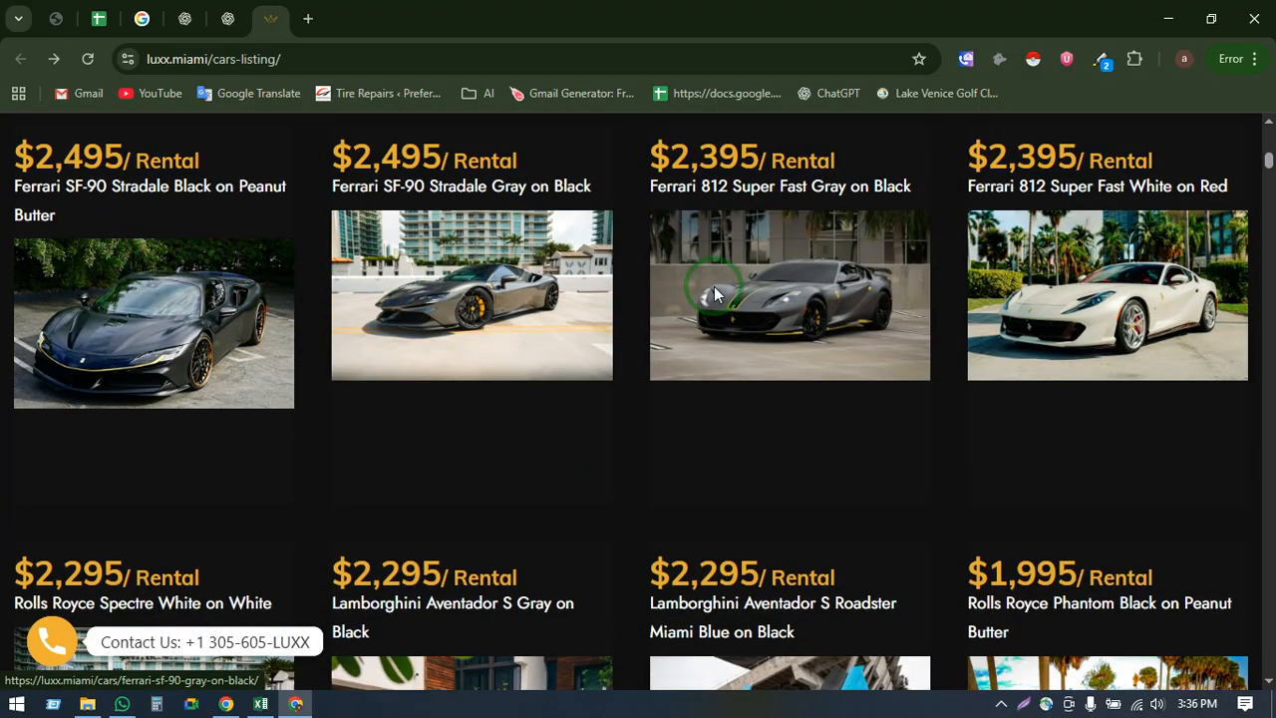
{"action": "scroll", "coordinate": [458, 382], "scroll_direction": "down", "scroll_amount": 2}
{"action": "scroll", "coordinate": [459, 382], "scroll_direction": "down", "scroll_amount": 1}
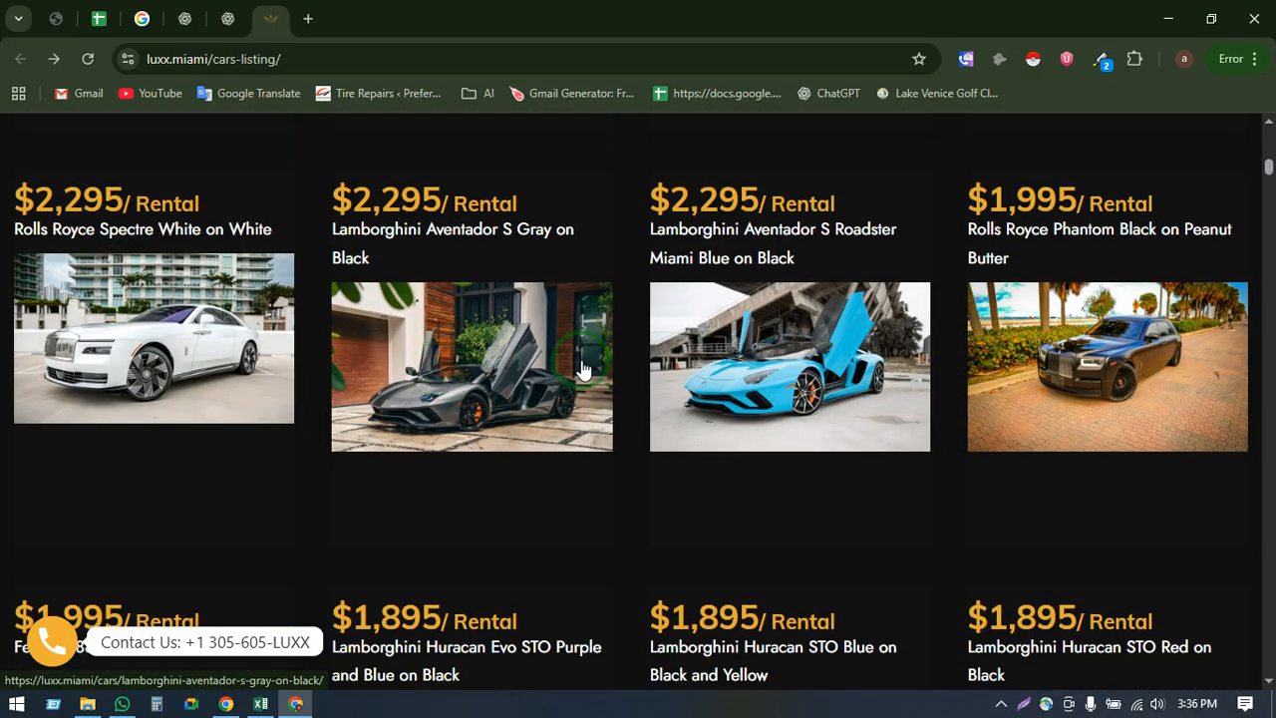
{"action": "scroll", "coordinate": [233, 379], "scroll_direction": "up", "scroll_amount": 8}
{"action": "scroll", "coordinate": [231, 381], "scroll_direction": "down", "scroll_amount": 3}
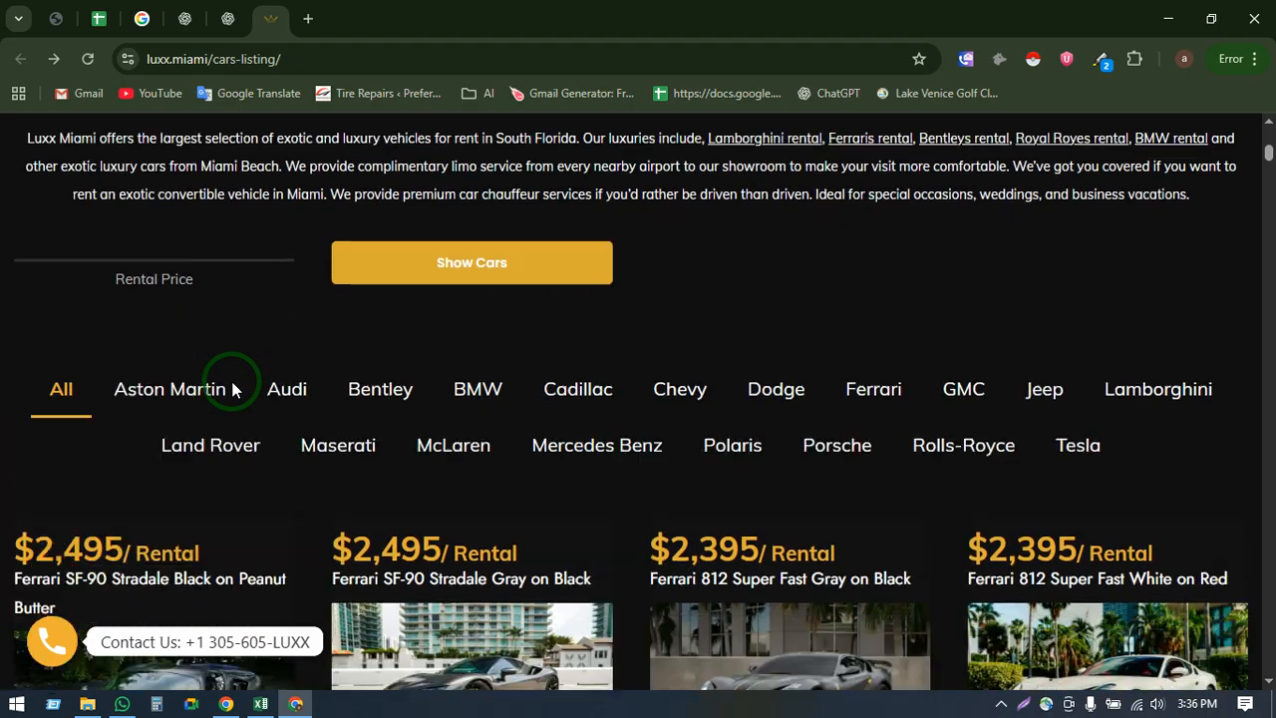
- Search the listing page for the model name "Ferrari SF-90 Stradale"
{"action": "left_click_drag", "start_coordinate": [16, 281], "coordinate": [156, 277]}
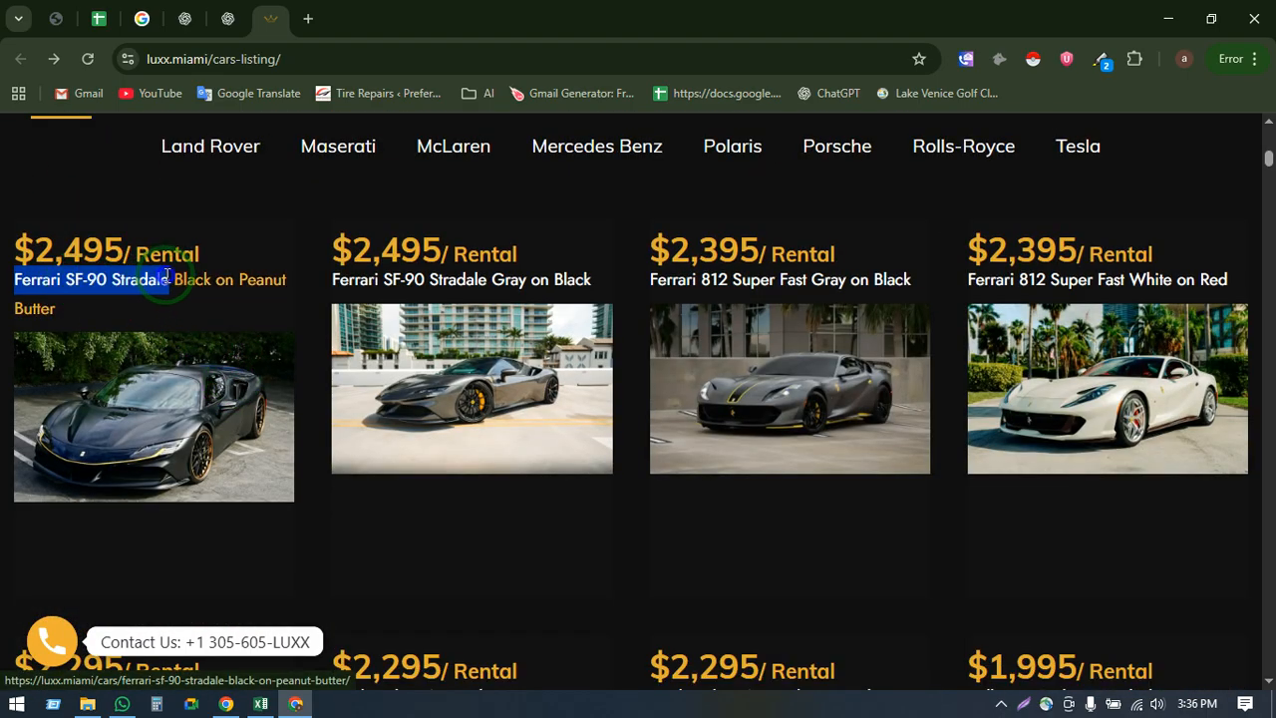
{"action": "left_click_drag", "start_coordinate": [15, 250], "coordinate": [117, 248]}
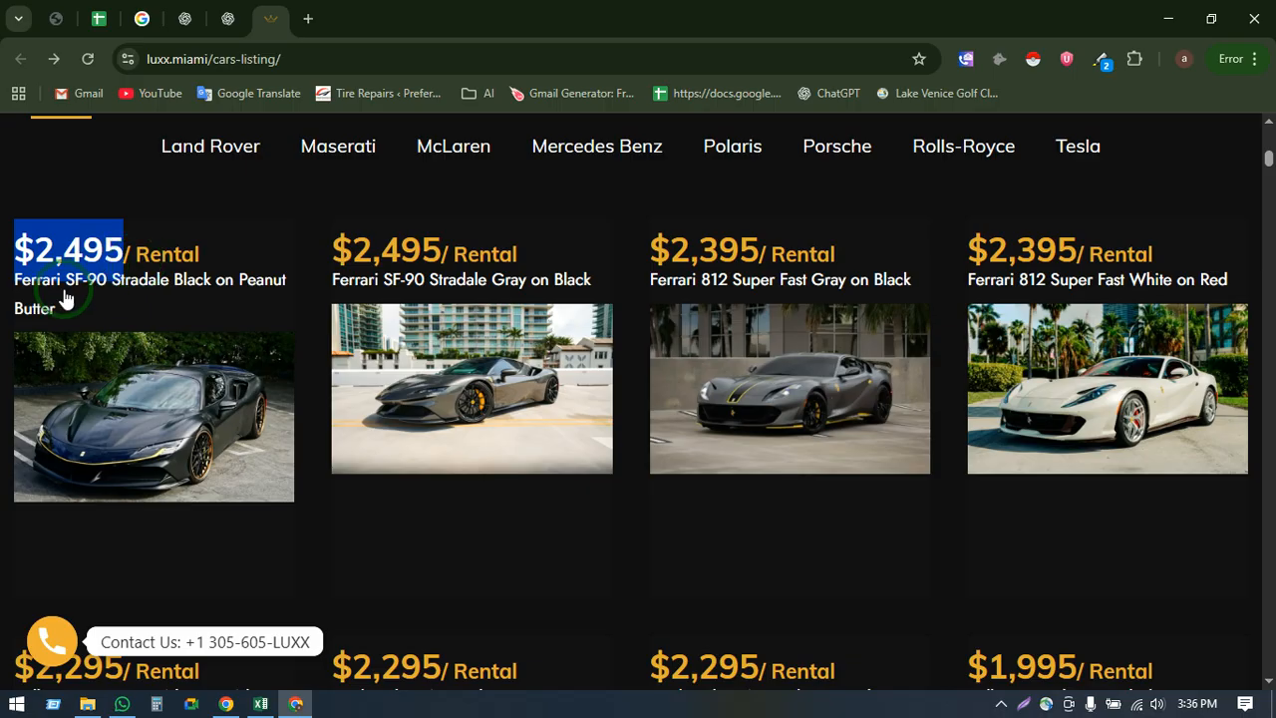
{"action": "left_click_drag", "start_coordinate": [6, 282], "coordinate": [171, 286]}
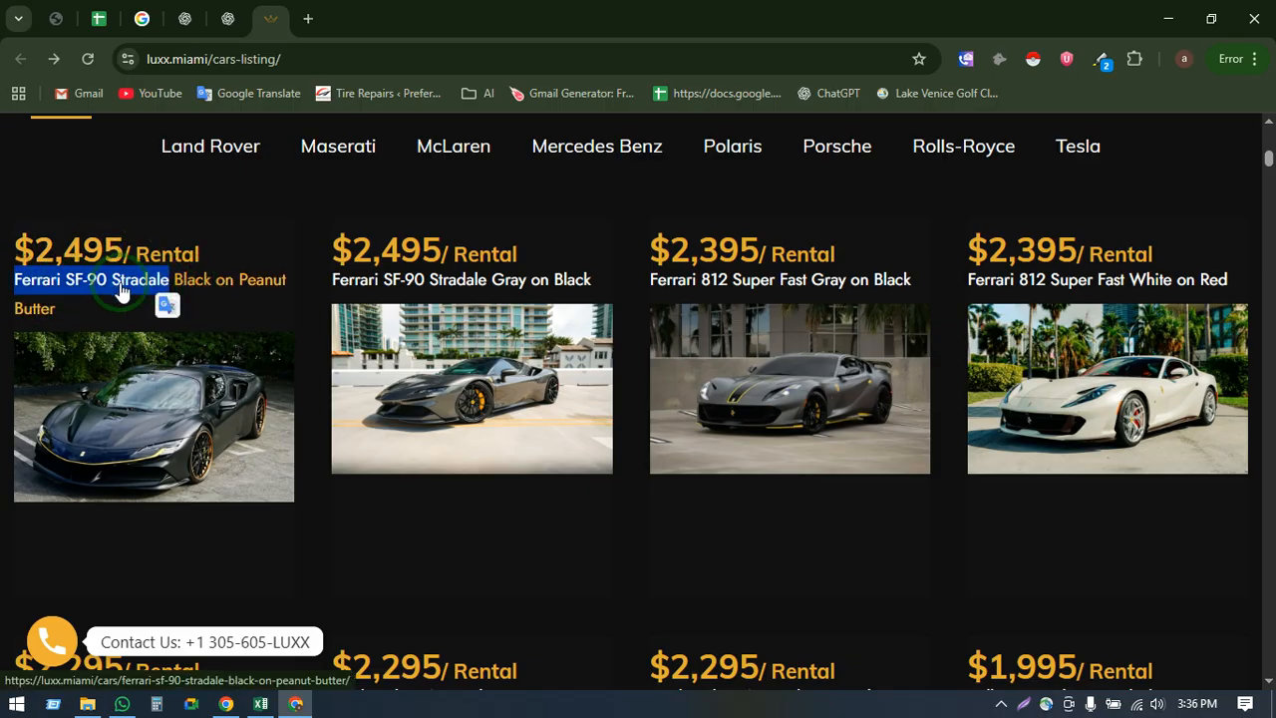
{"action": "key", "text": "ctrl+f"}
{"action": "key", "text": "Return"}
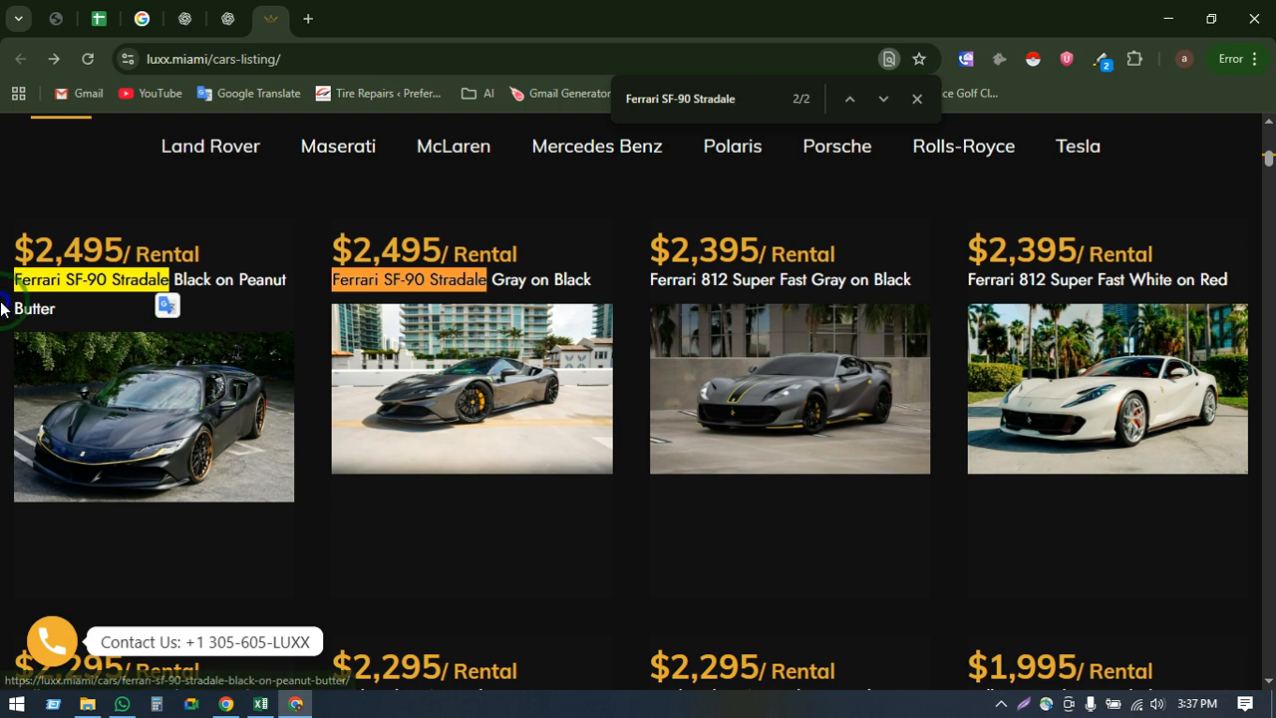
- Open the Ferrari SF-90 Stradale Black on Peanut Butter page in a new tab, and copy the car's full name and $2,495 price from the listing
{"action": "right_click", "coordinate": [175, 388]}
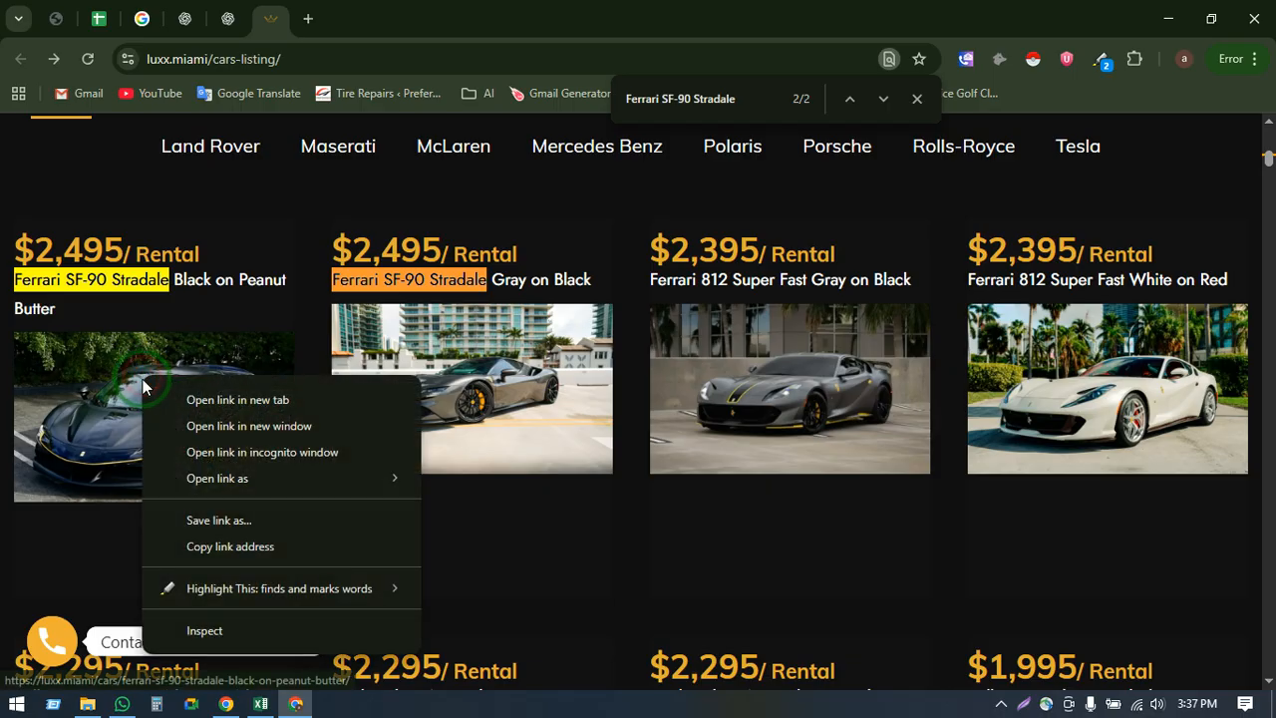
{"action": "left_click", "coordinate": [177, 395]}
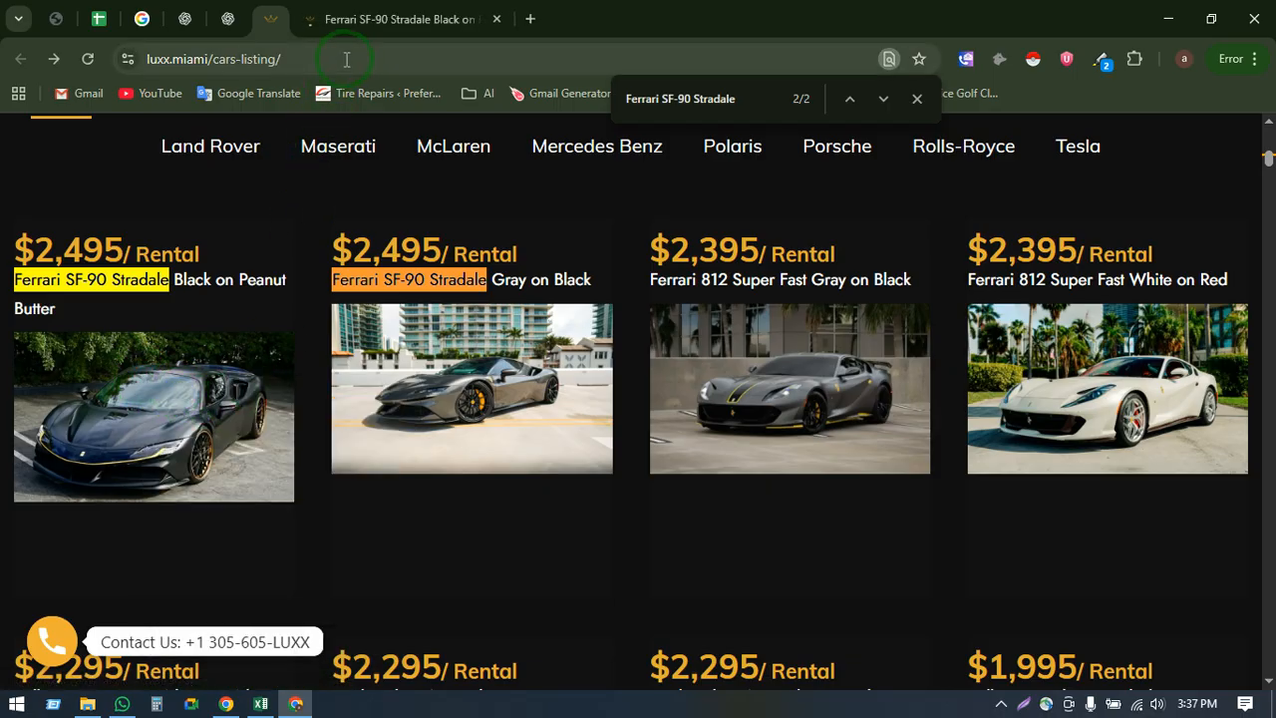
{"action": "left_click_drag", "start_coordinate": [12, 284], "coordinate": [170, 299]}
{"action": "left_click_drag", "start_coordinate": [127, 251], "coordinate": [14, 247]}
{"action": "key", "text": "super+c"}
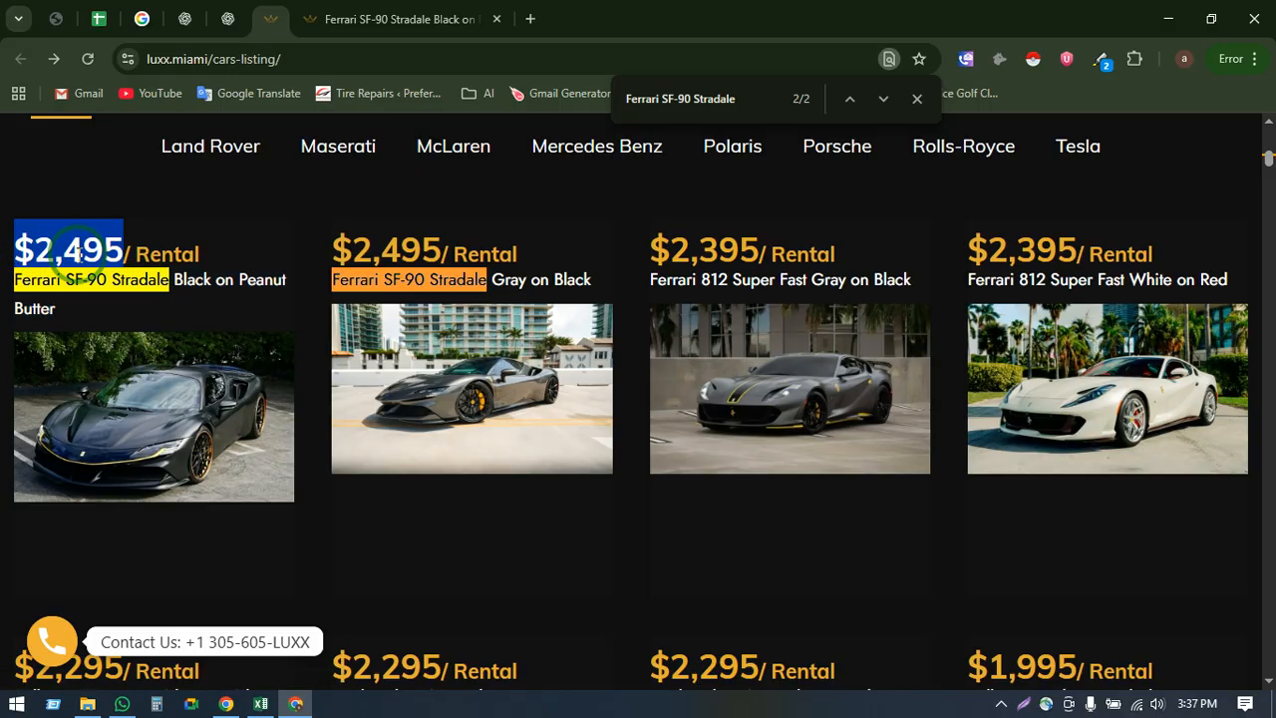
- Switch to the Car Data spreadsheet and paste "Ferrari SF-90 Stradale Black on Peanut Butter" into the car_model cell F75 from the clipboard history
{"action": "left_click", "coordinate": [229, 702]}
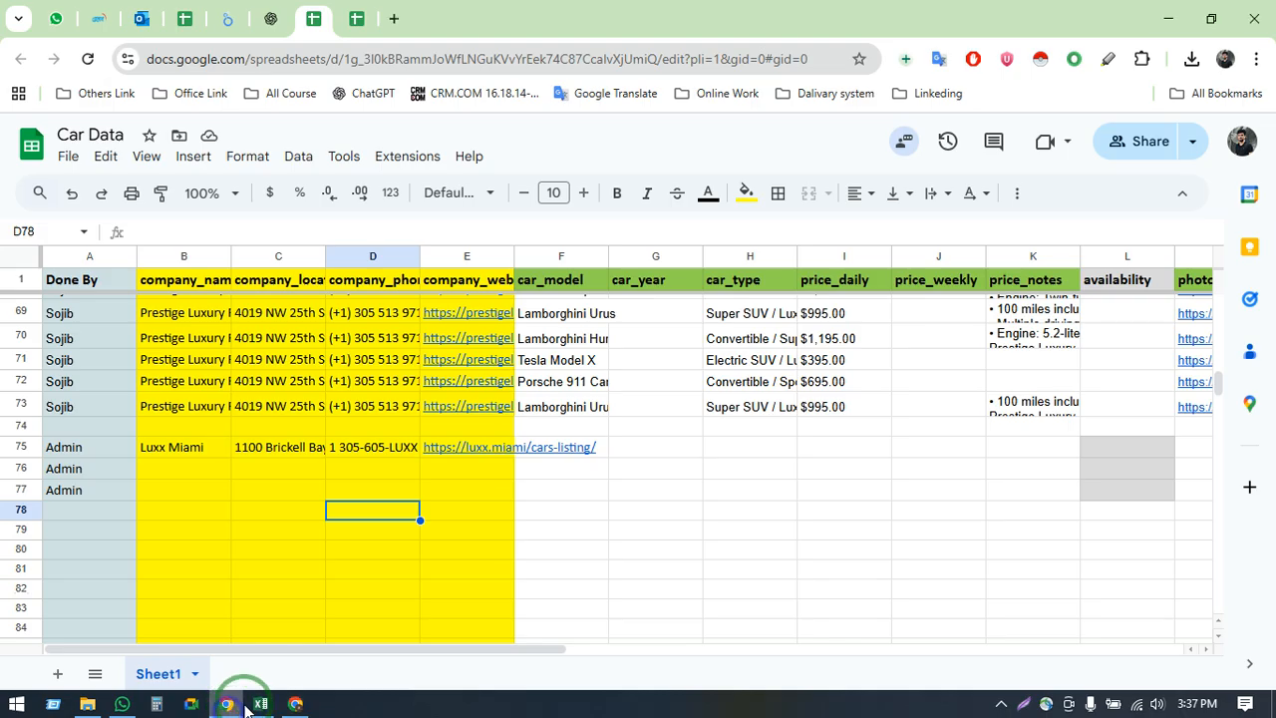
{"action": "left_click", "coordinate": [576, 449]}
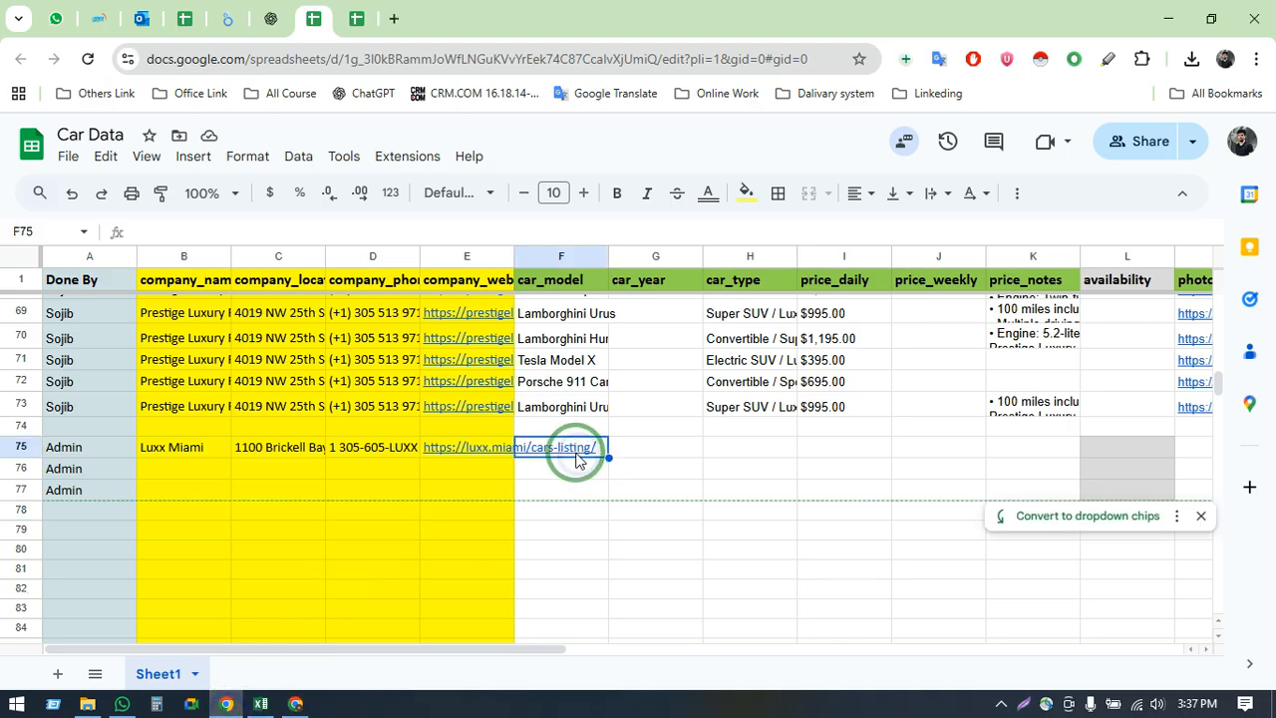
{"action": "left_click", "coordinate": [544, 258]}
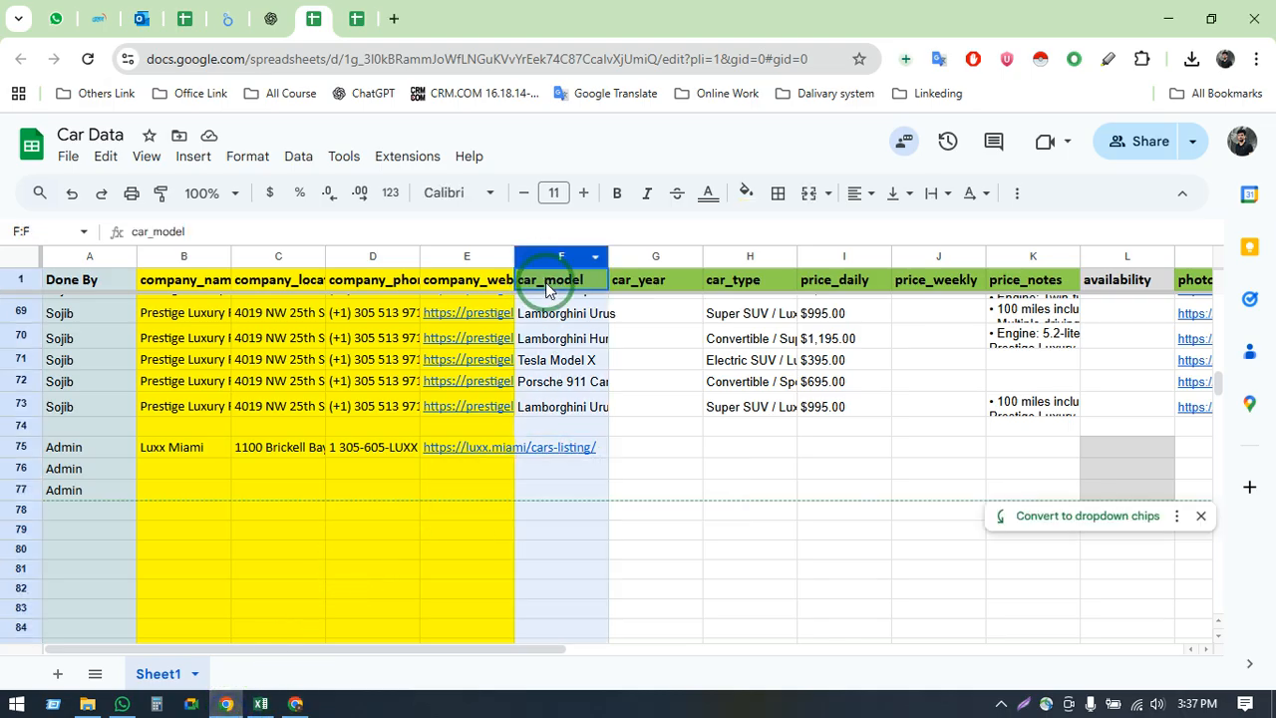
{"action": "left_click", "coordinate": [544, 447]}
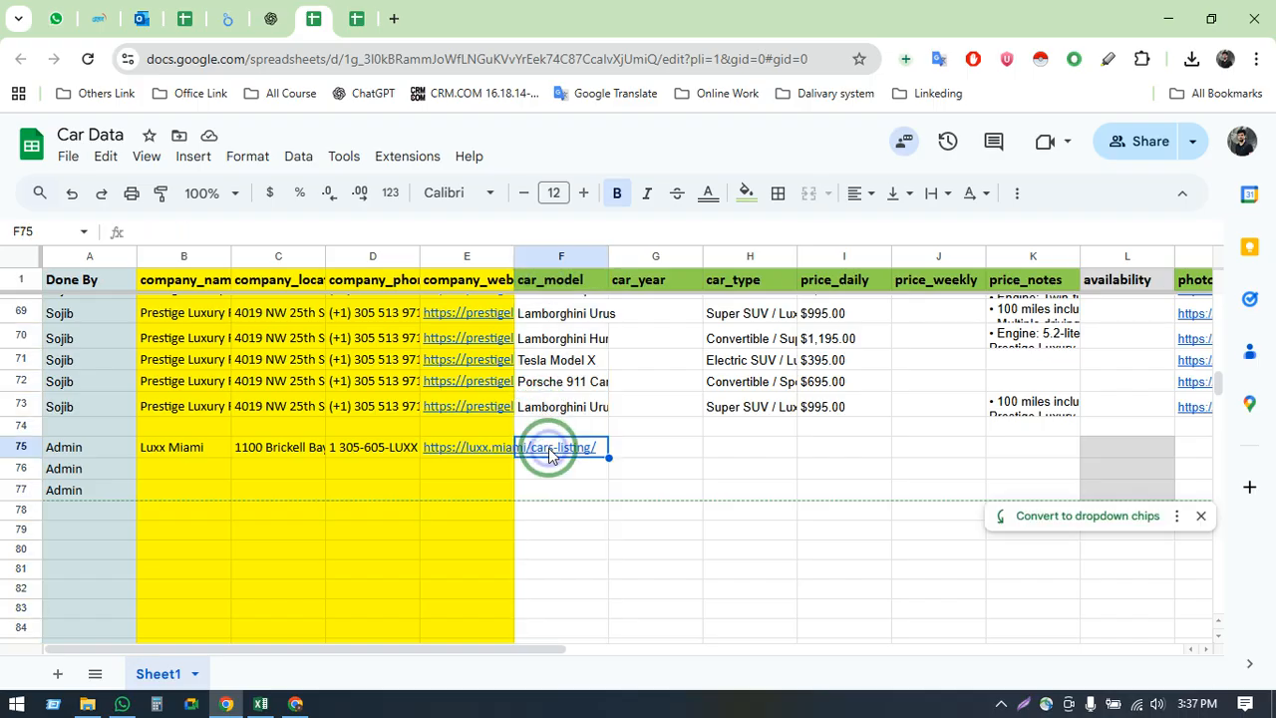
{"action": "double_click", "coordinate": [549, 447]}
{"action": "key", "text": "super+v"}
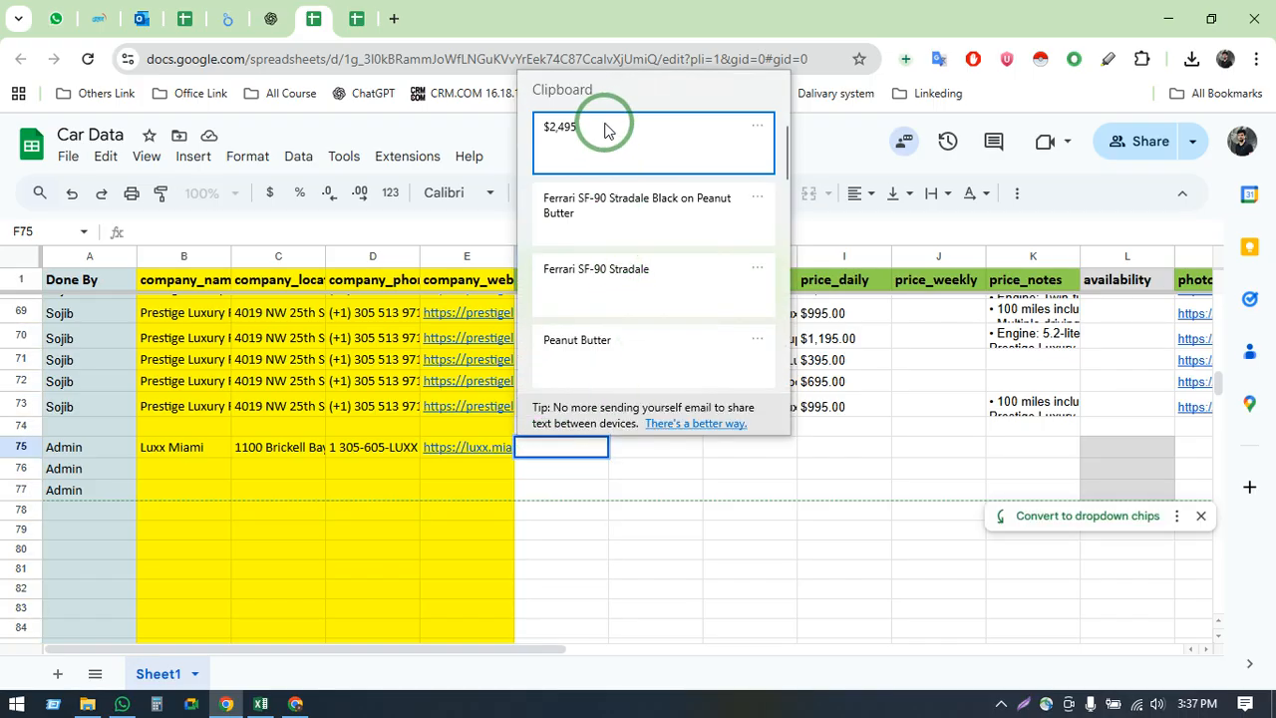
{"action": "left_click", "coordinate": [599, 213]}
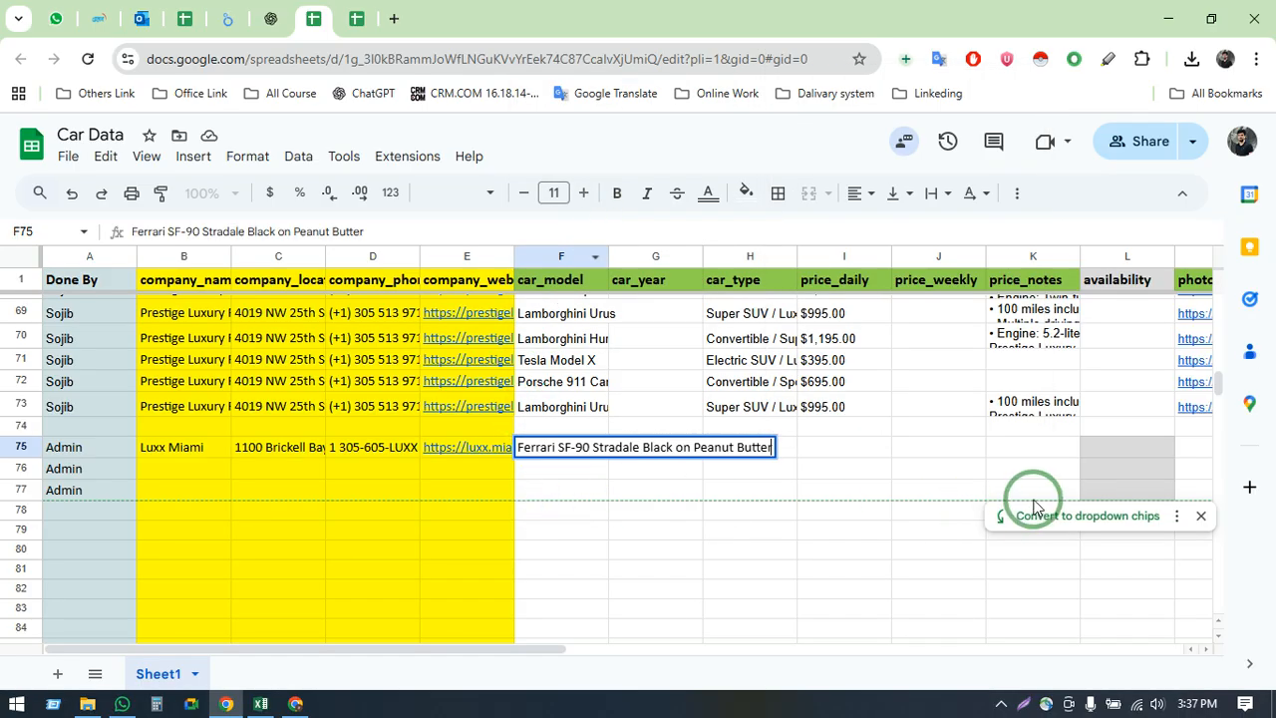
{"action": "key", "text": "Tab"}
- Paste the copied price $2,495 into the price_daily cell I75 of the Luxx Miami row
{"action": "left_click", "coordinate": [1004, 454]}
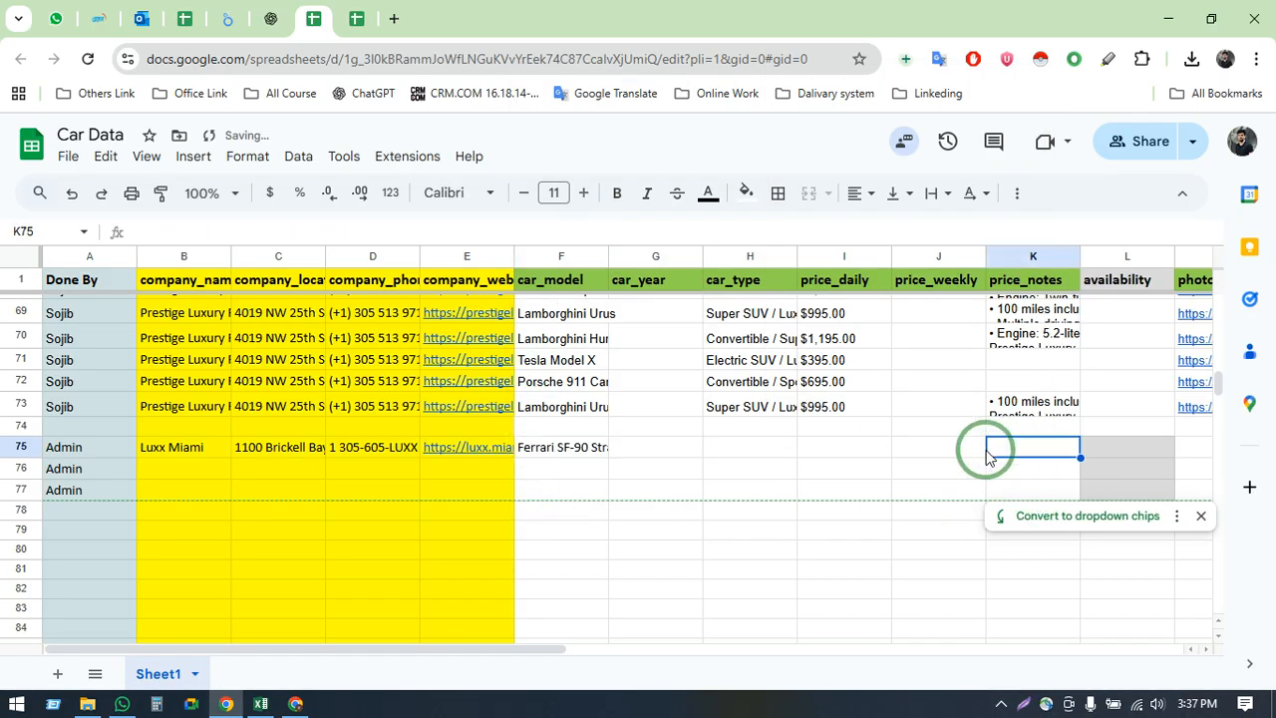
{"action": "left_click", "coordinate": [843, 257]}
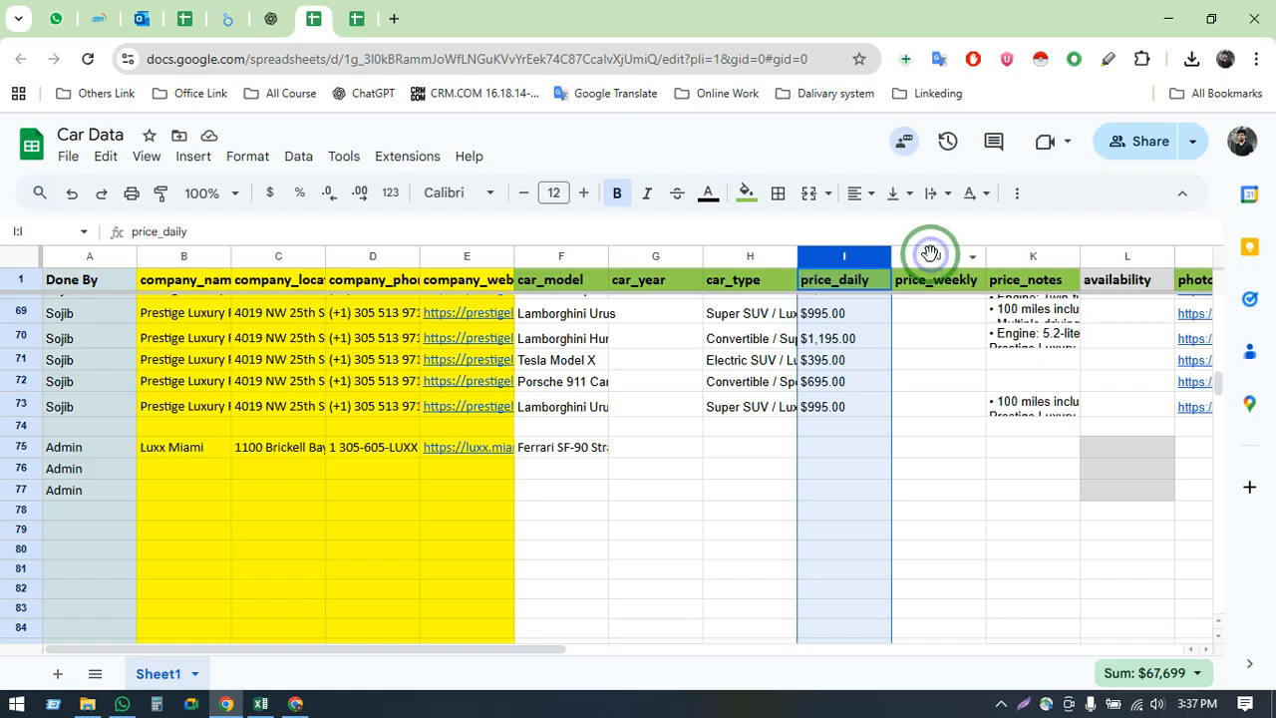
{"action": "left_click", "coordinate": [839, 454]}
{"action": "double_click", "coordinate": [838, 452]}
{"action": "key", "text": "super+v"}
{"action": "left_click", "coordinate": [891, 146]}
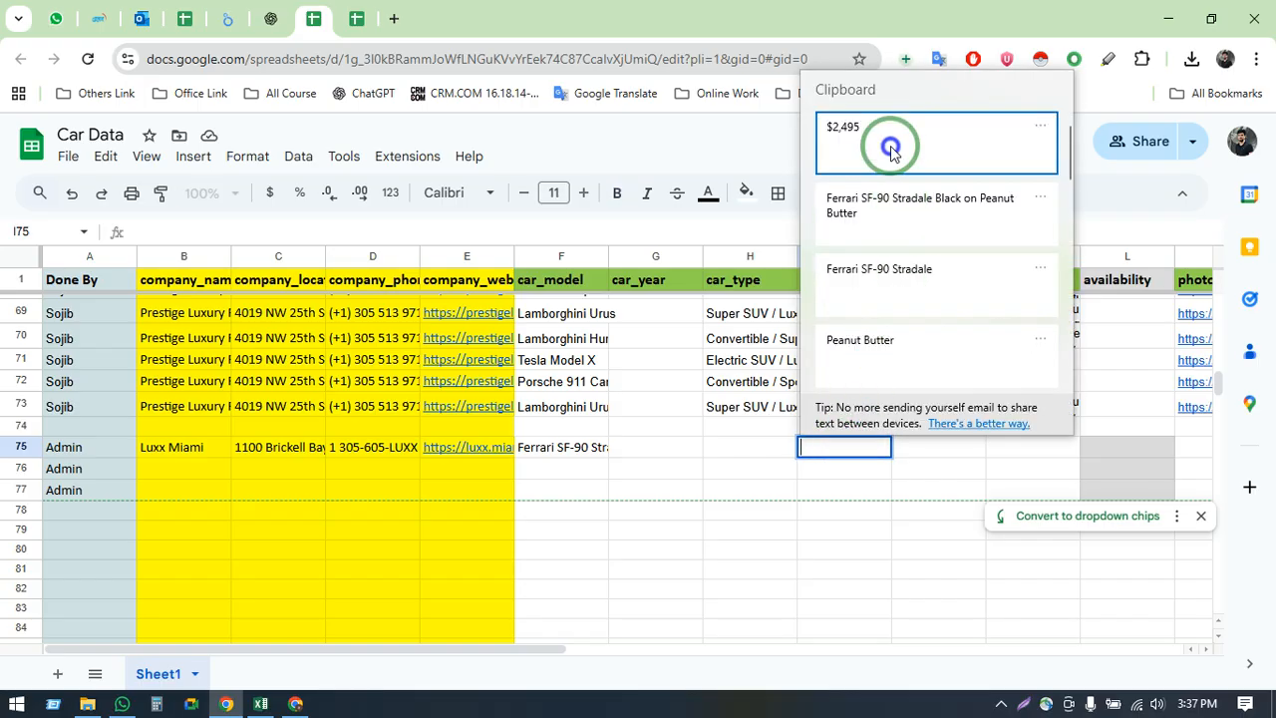
{"action": "left_click", "coordinate": [1202, 516]}
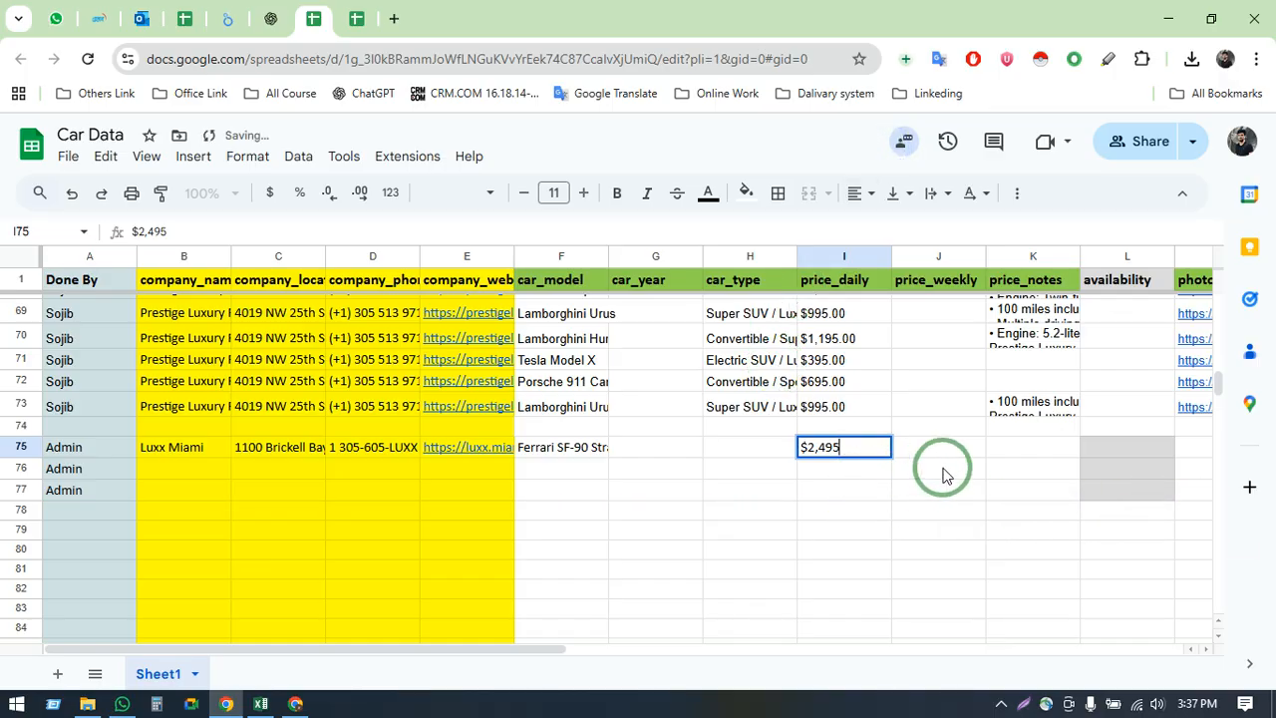
{"action": "left_click", "coordinate": [1020, 447]}
- Switch to the Ferrari SF-90 Stradale Black on Peanut Butter page on the Luxx Miami site and view its top section
{"action": "key", "text": "alt+Tab"}
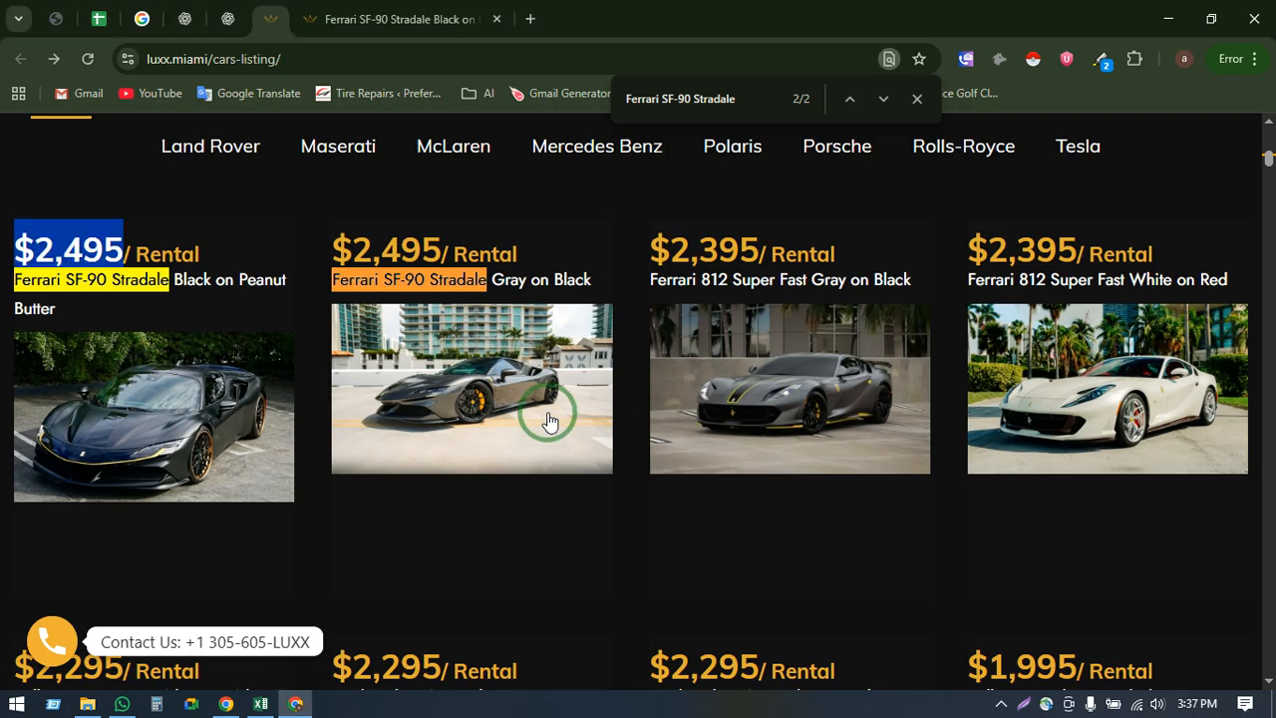
{"action": "left_click", "coordinate": [388, 12]}
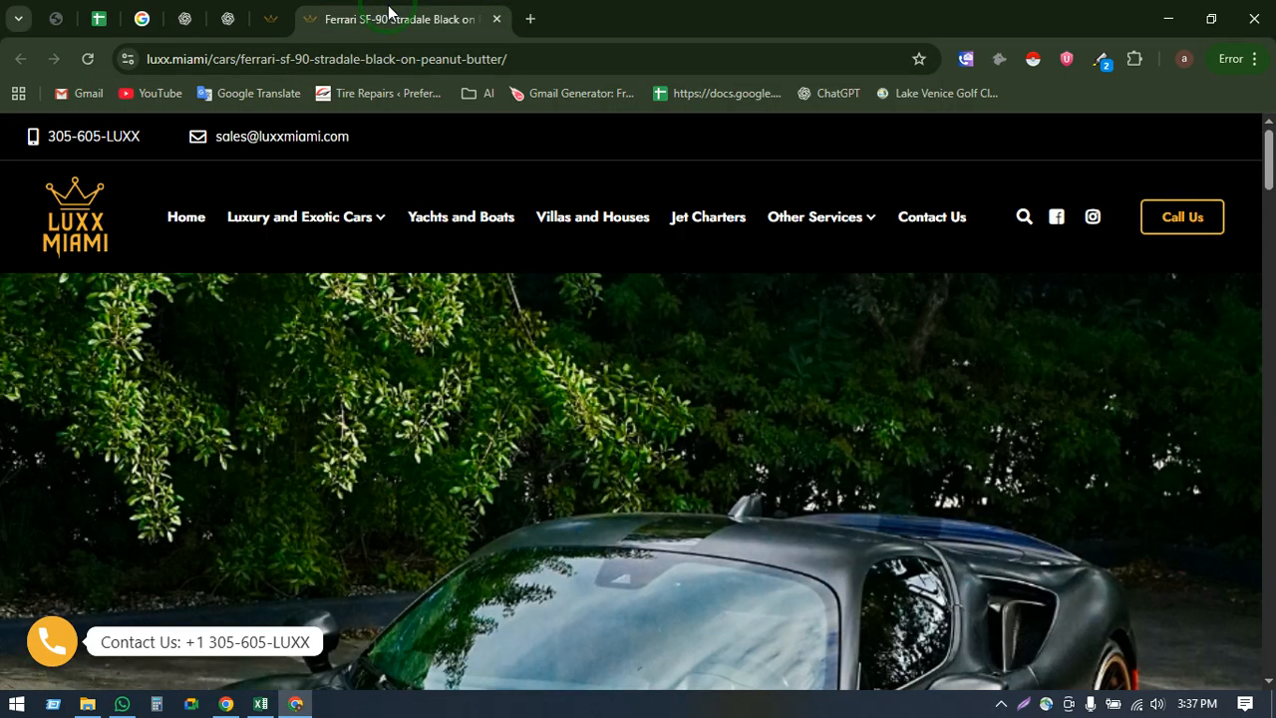
{"action": "scroll", "coordinate": [455, 340], "scroll_direction": "down", "scroll_amount": 3}
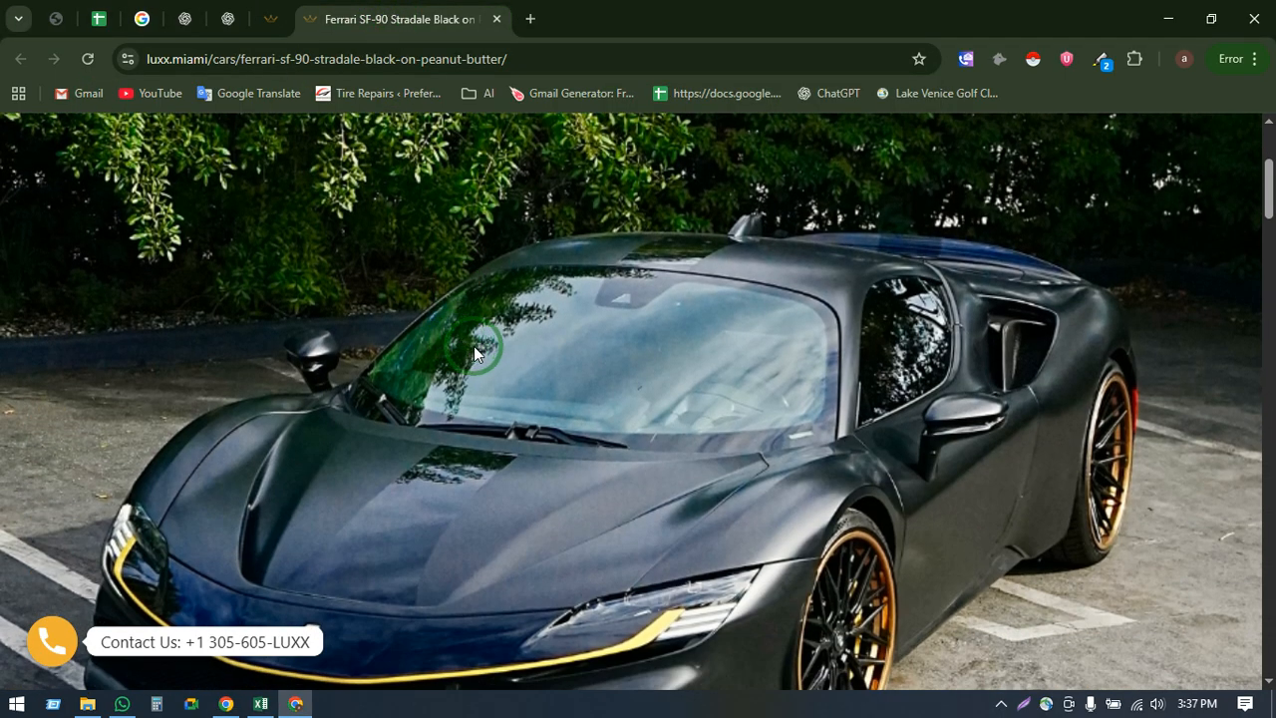
- Return to the Car Data spreadsheet and review its column headers from car_year through description to see which car details are needed
{"action": "key", "text": "alt+Tab"}
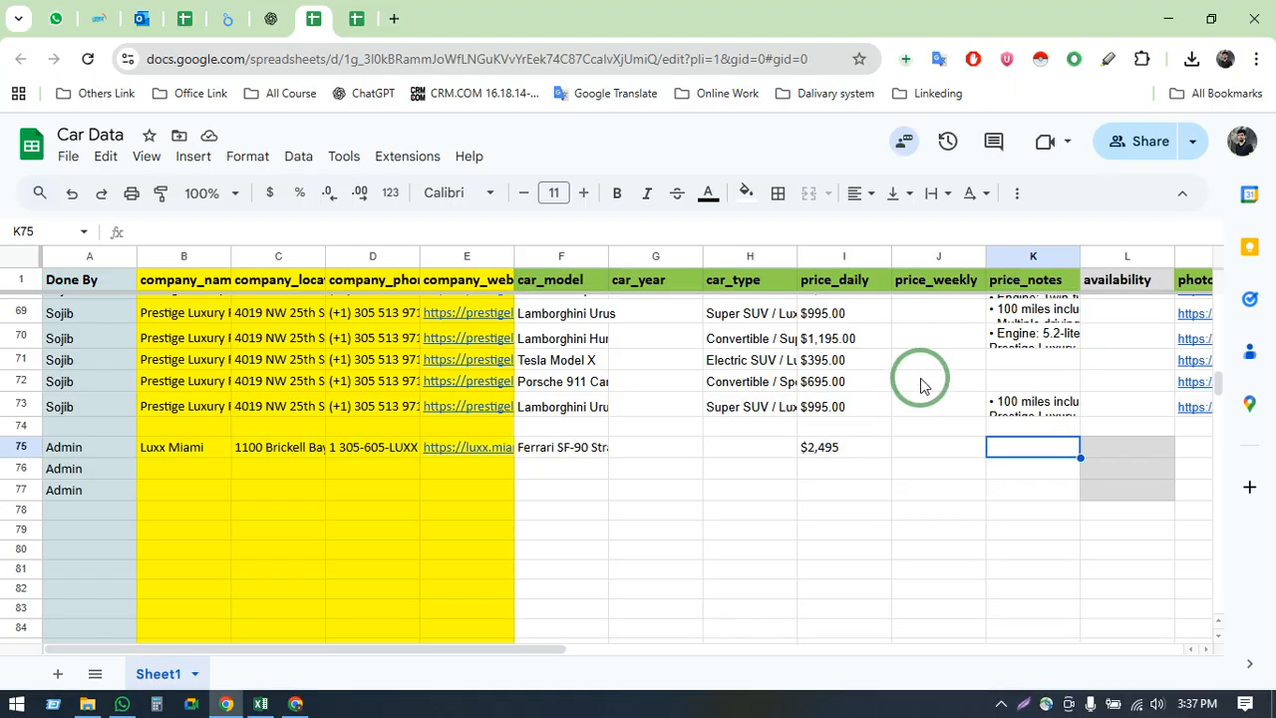
{"action": "left_click", "coordinate": [932, 257]}
{"action": "left_click", "coordinate": [739, 261]}
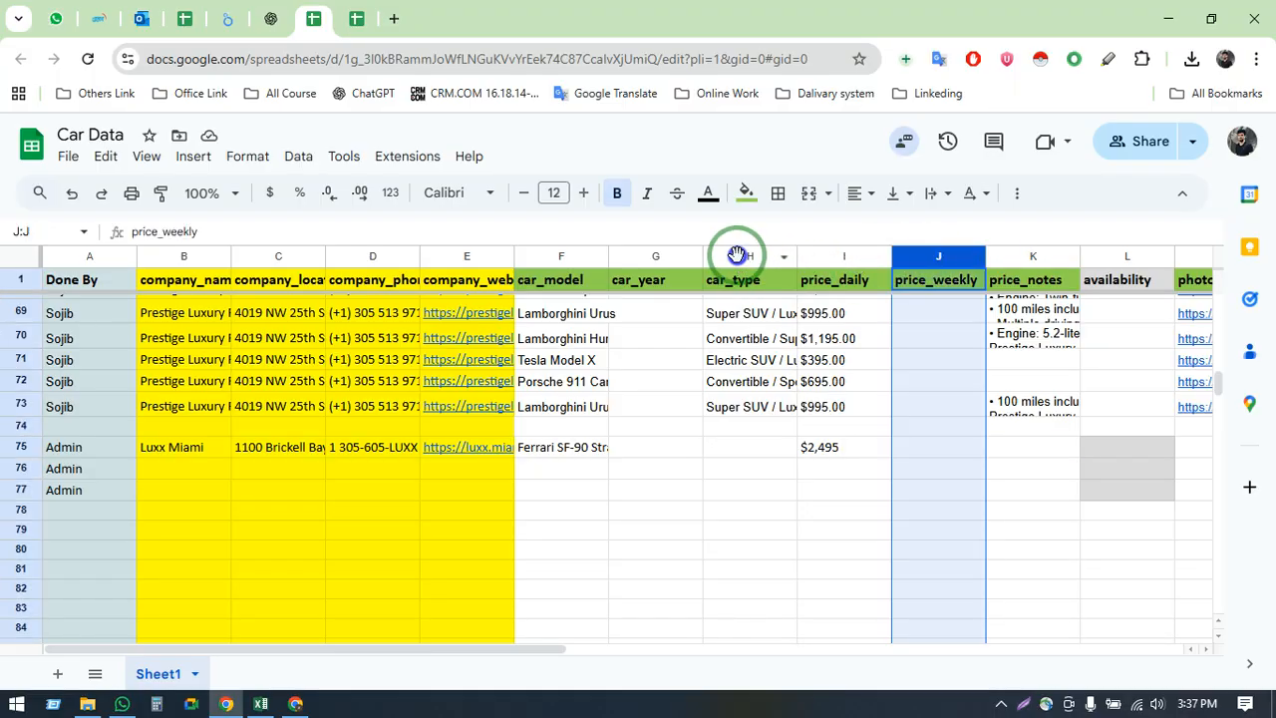
{"action": "left_click", "coordinate": [652, 251]}
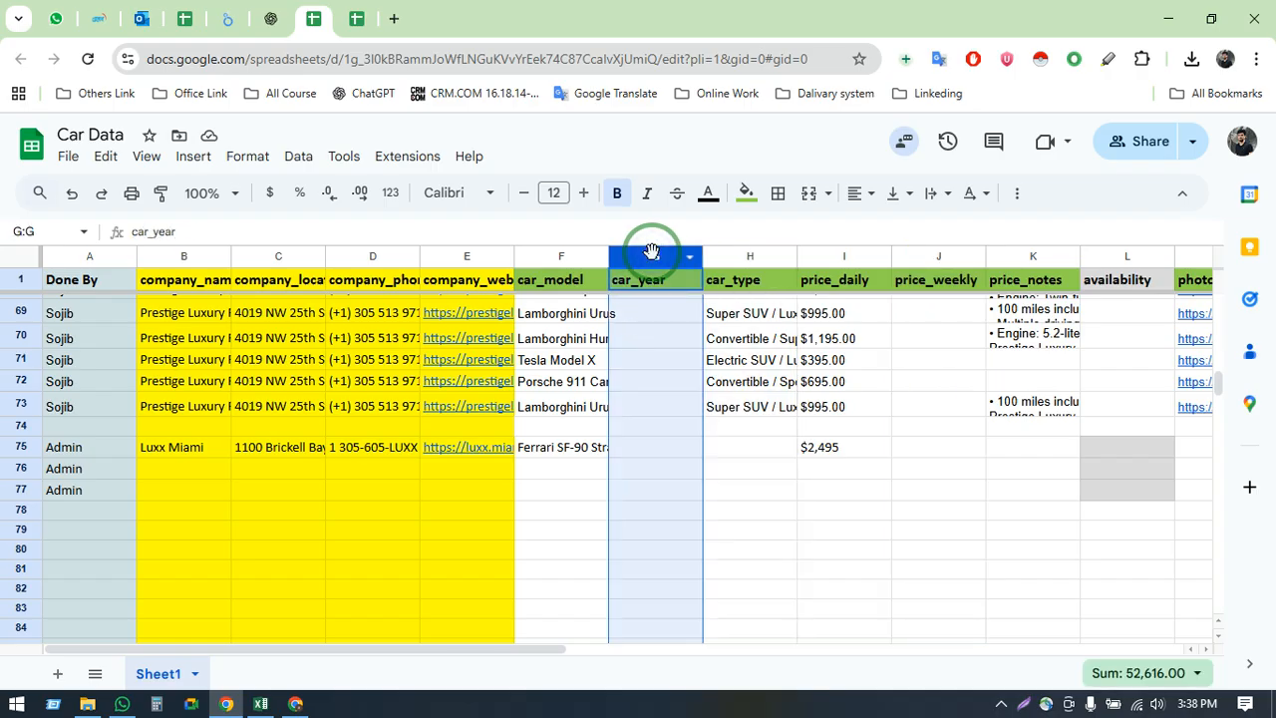
{"action": "left_click", "coordinate": [746, 257]}
{"action": "left_click", "coordinate": [1121, 256]}
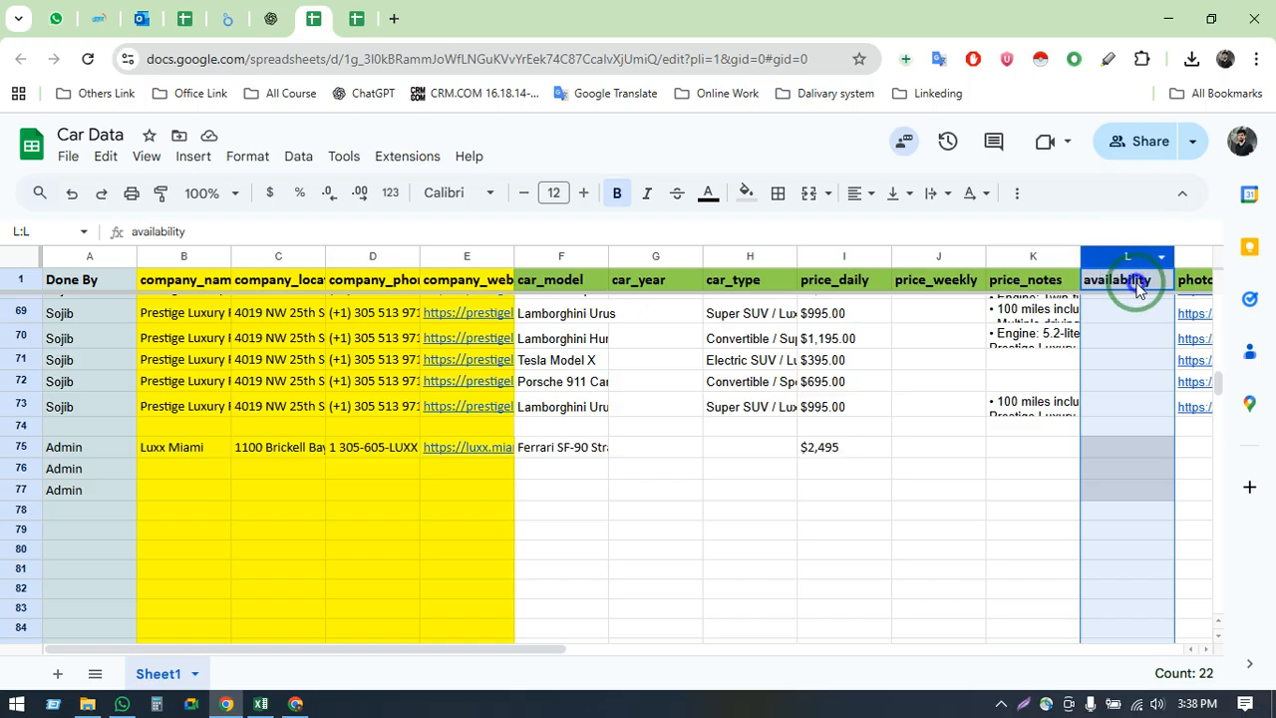
{"action": "left_click", "coordinate": [1125, 281]}
{"action": "key", "text": "Right"}
{"action": "key", "text": "Right"}
{"action": "key", "text": "Right"}
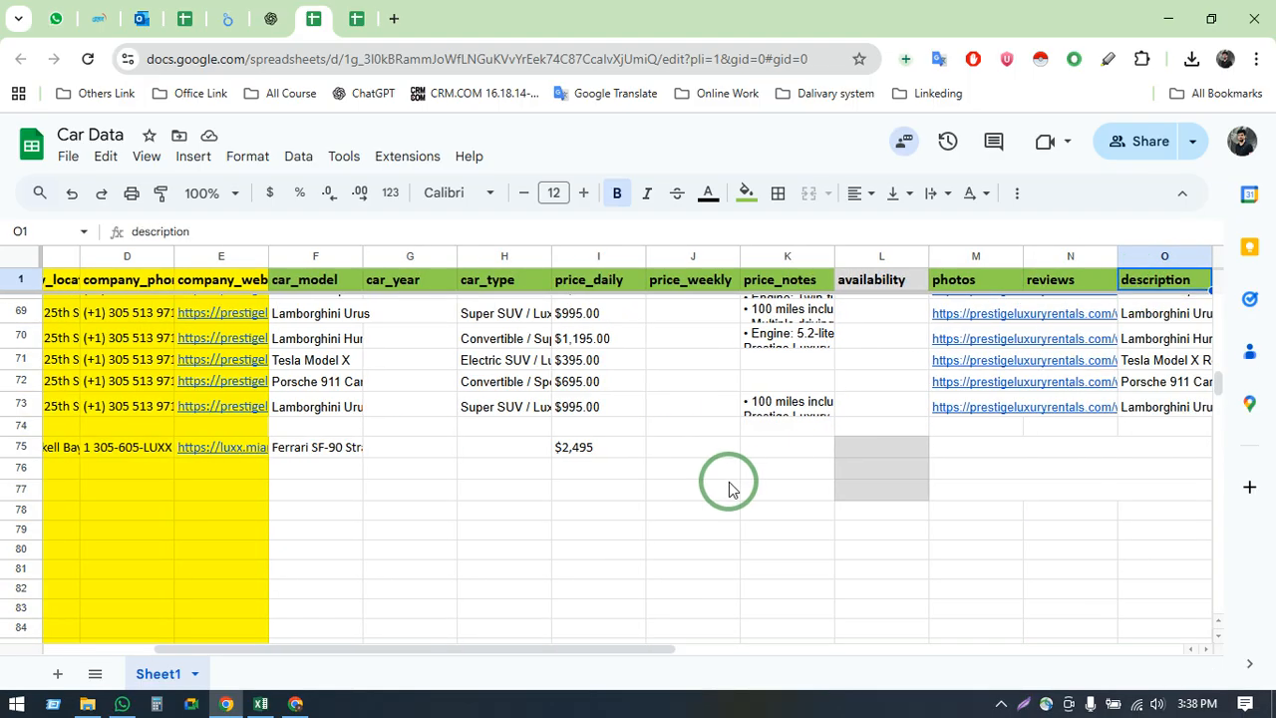
{"action": "key", "text": "Right"}
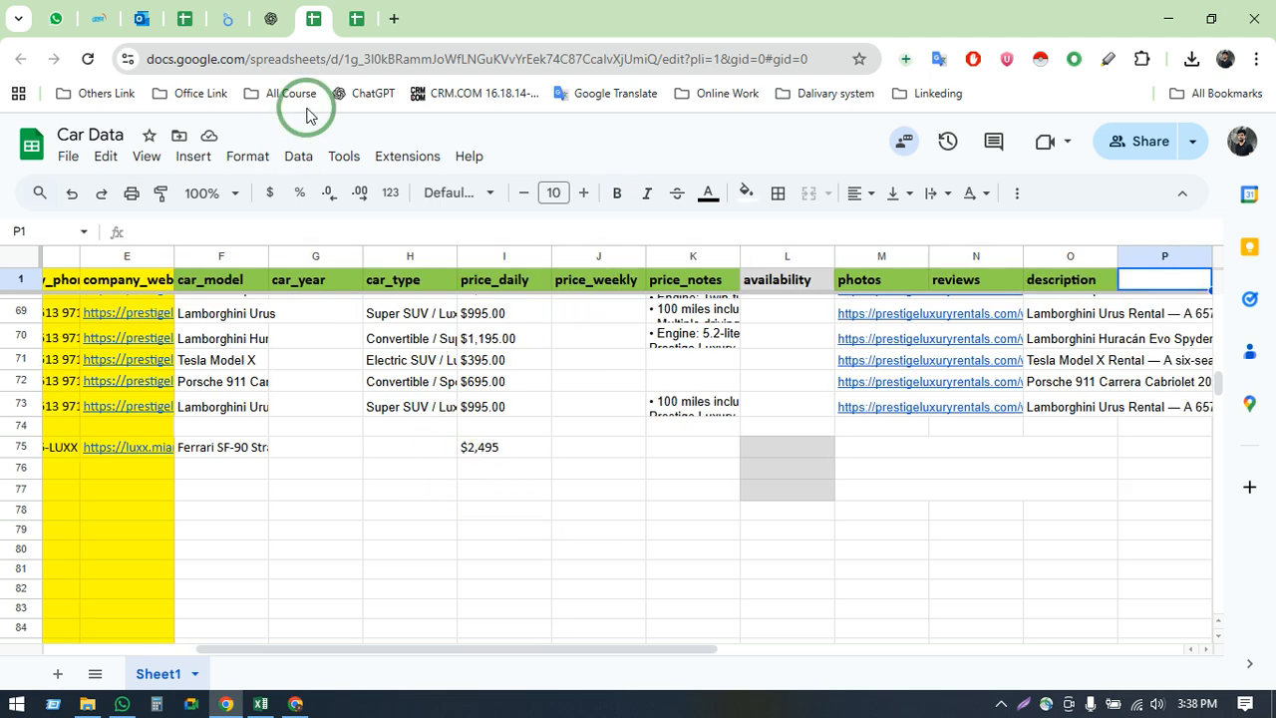
- Switch to the Ferrari SF-90 Stradale page on the Luxx Miami site and examine its description, specifications and rental terms
{"action": "key", "text": "alt+Tab"}
{"action": "scroll", "coordinate": [404, 383], "scroll_direction": "down", "scroll_amount": 15}
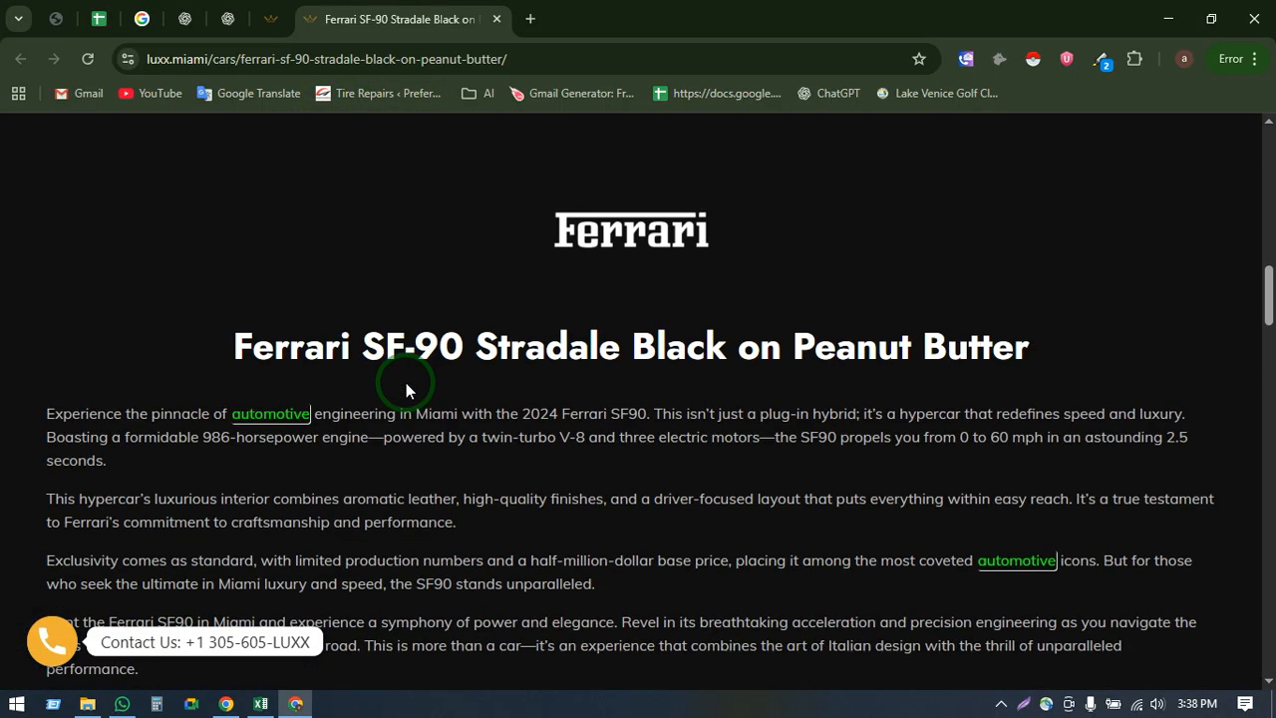
{"action": "scroll", "coordinate": [582, 409], "scroll_direction": "down", "scroll_amount": 5}
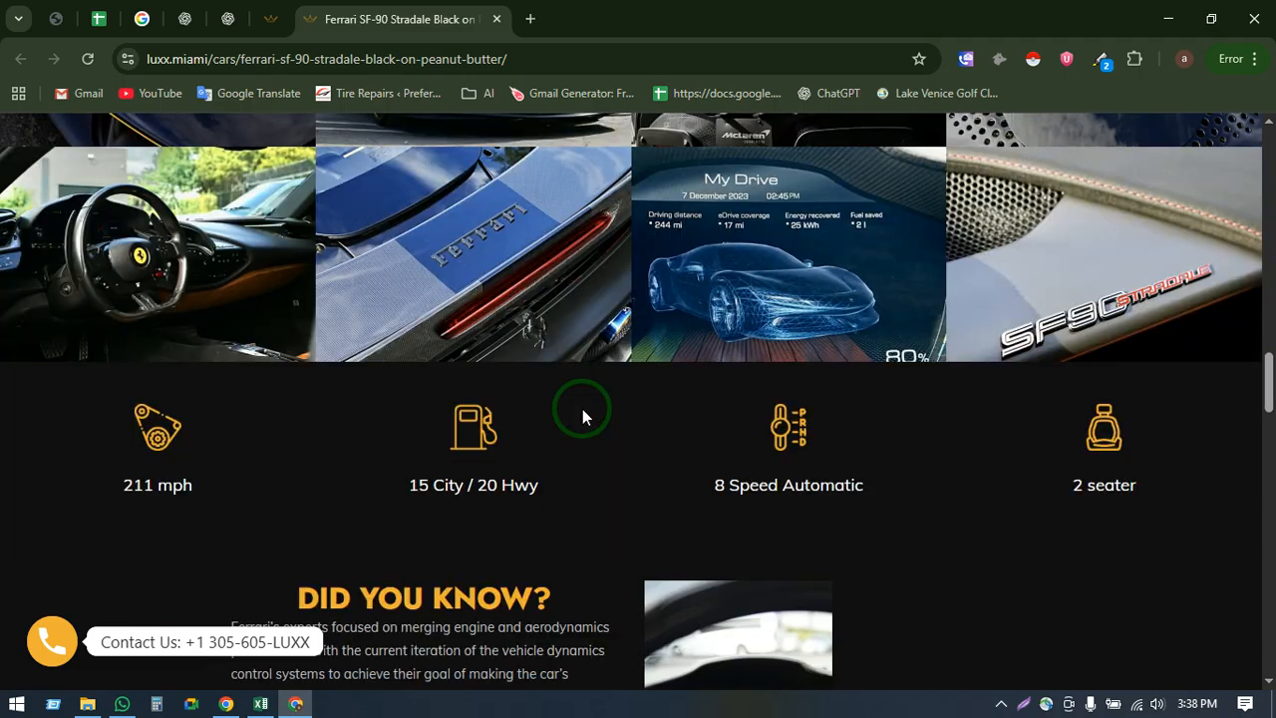
{"action": "scroll", "coordinate": [583, 409], "scroll_direction": "up", "scroll_amount": 8}
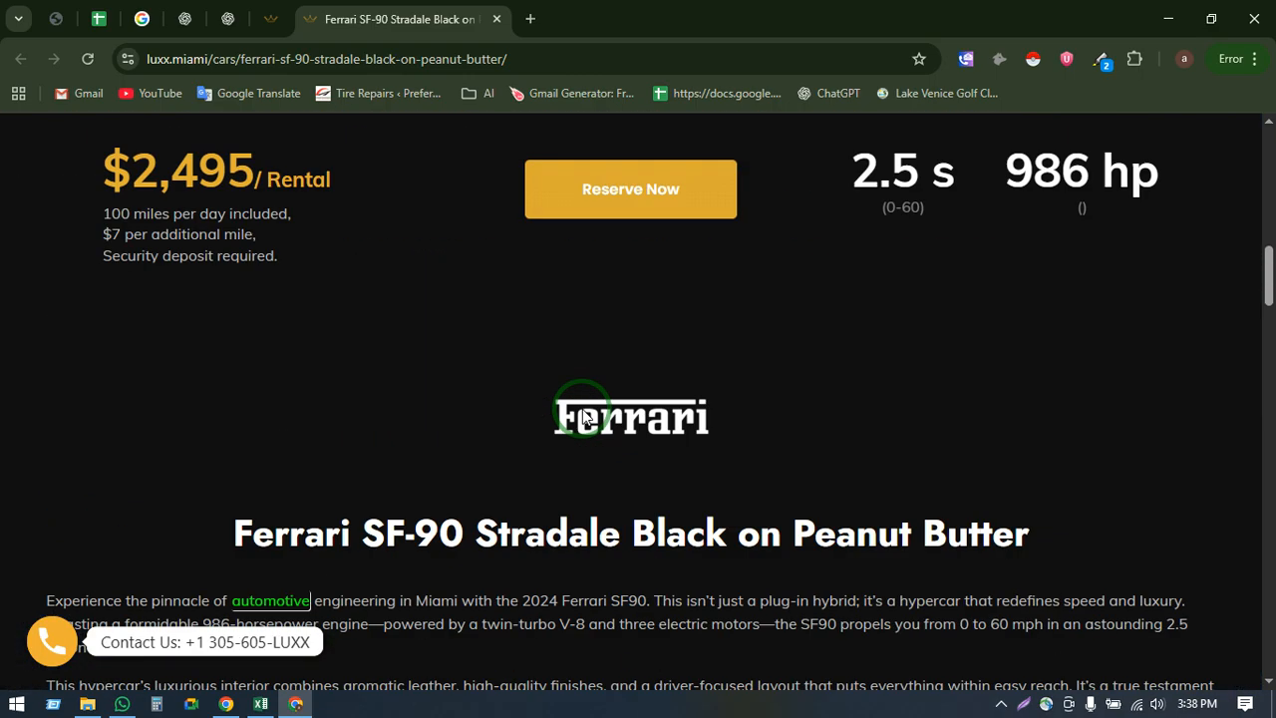
{"action": "scroll", "coordinate": [582, 408], "scroll_direction": "down", "scroll_amount": 3}
{"action": "scroll", "coordinate": [442, 461], "scroll_direction": "up", "scroll_amount": 5}
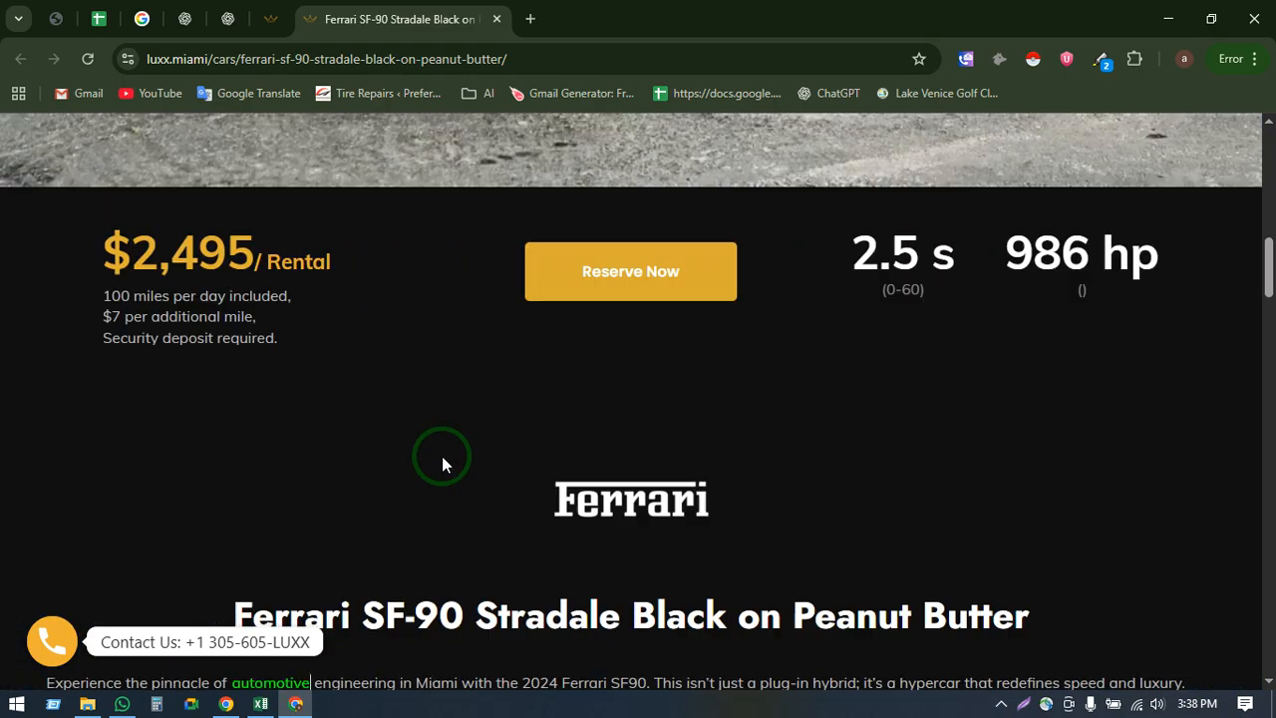
- Copy the Ferrari page's URL into a new message in the Car Details chat in ChatGPT, followed by blank lines
{"action": "left_click", "coordinate": [345, 59]}
{"action": "key", "text": "ctrl+c"}
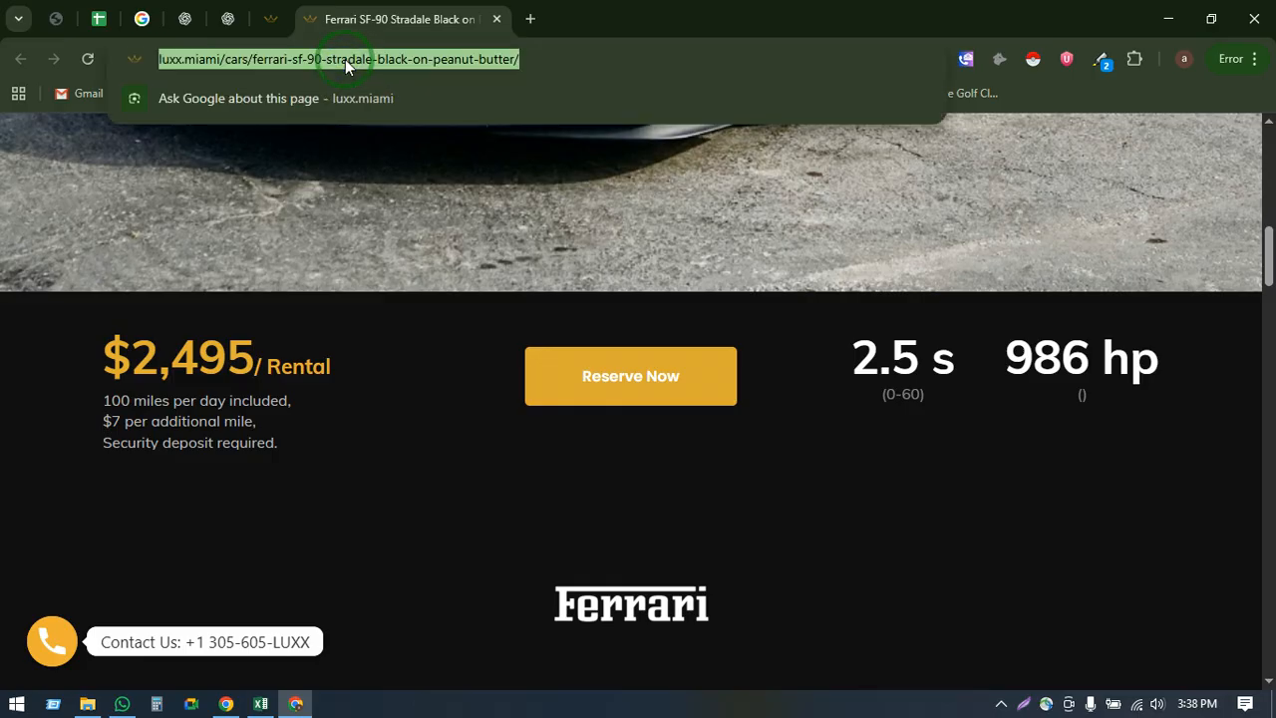
{"action": "left_click", "coordinate": [244, 24]}
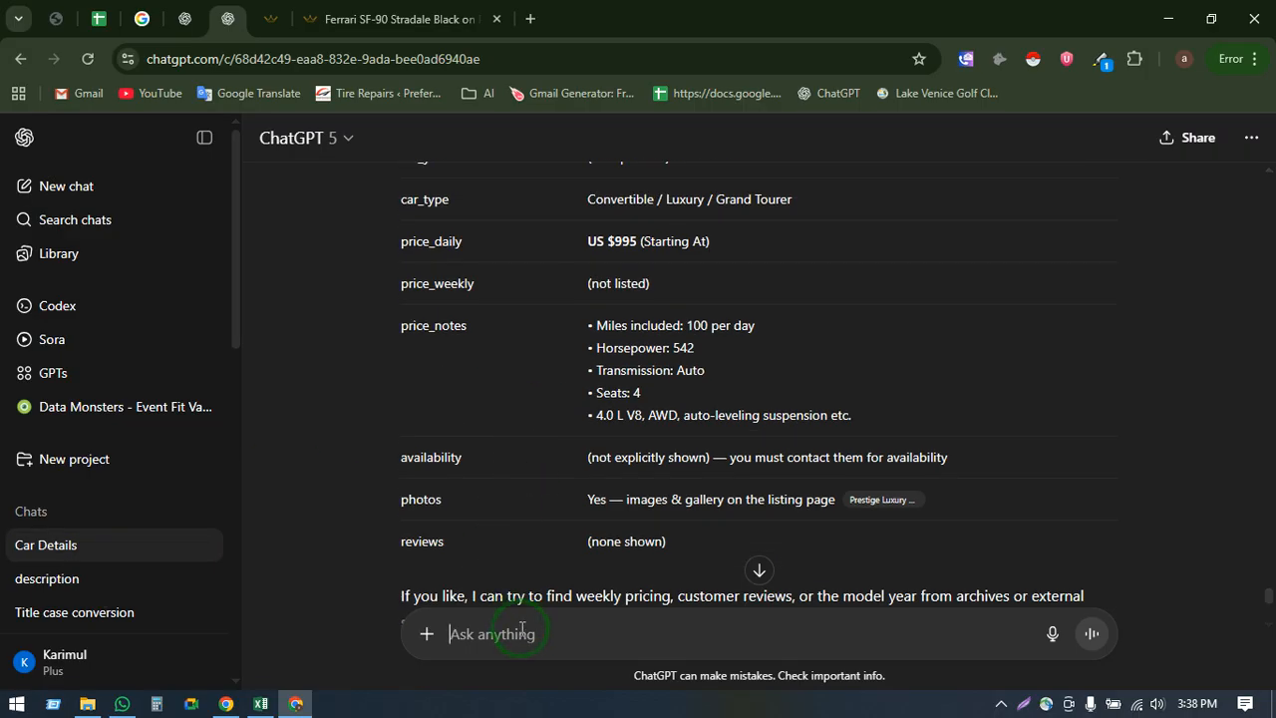
{"action": "key", "text": "ctrl+v"}
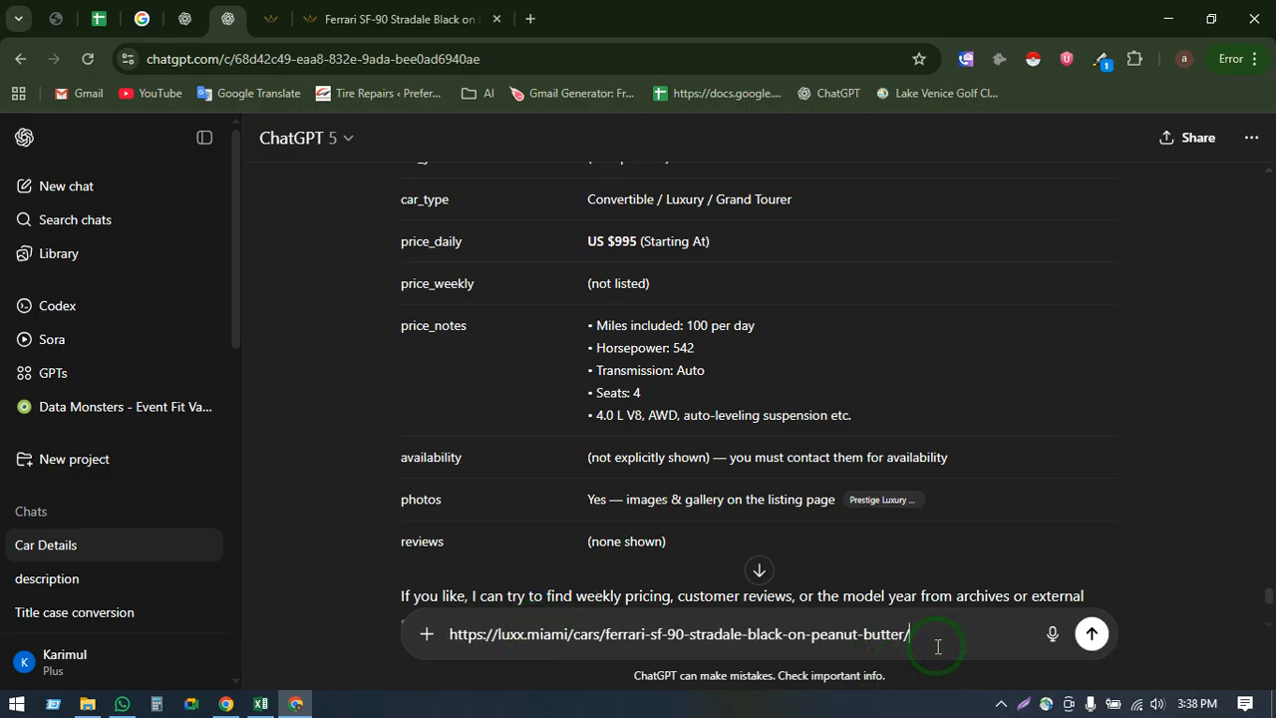
{"action": "key", "text": "shift+Return"}
{"action": "key", "text": "shift+Return"}
{"action": "key", "text": "shift+Return"}
- Copy the headers car_model through reviews (F1:N1) from the Car Data spreadsheet into the ChatGPT message below the URL and send it
{"action": "key", "text": "alt+Tab"}
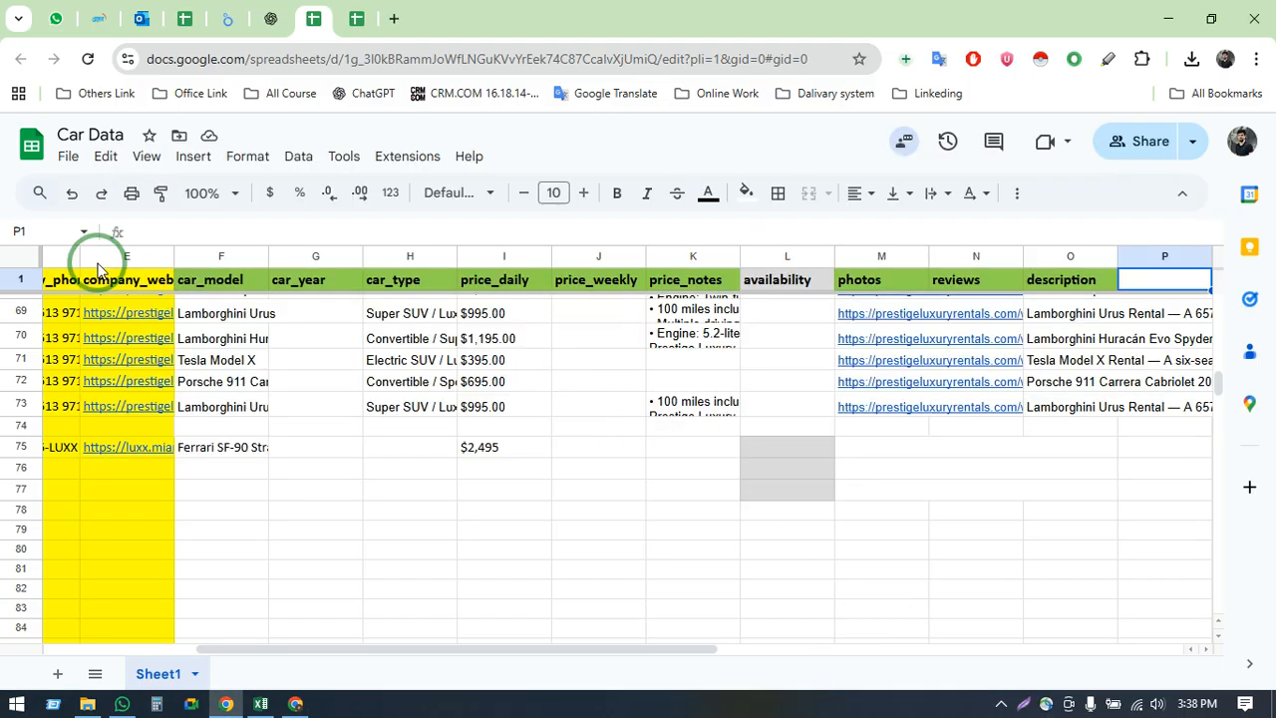
{"action": "left_click_drag", "start_coordinate": [197, 279], "coordinate": [980, 275]}
{"action": "key", "text": "ctrl+c"}
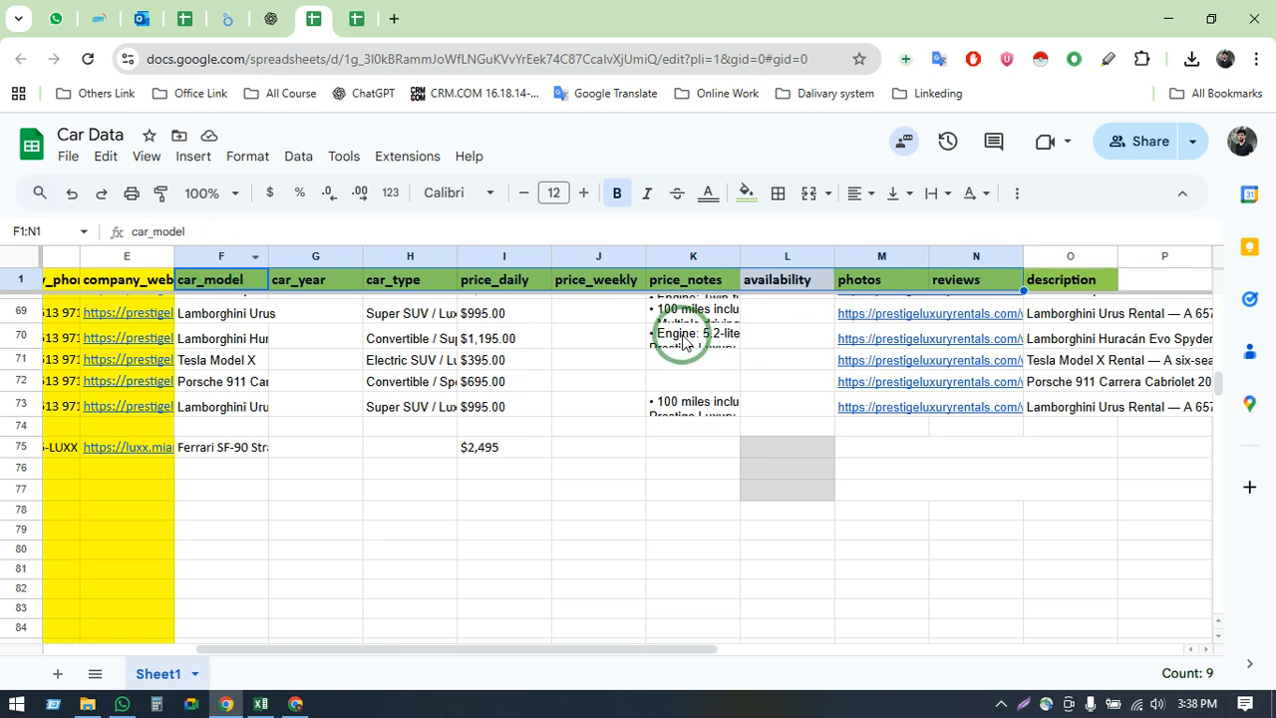
{"action": "key", "text": "alt+Tab"}
{"action": "key", "text": "ctrl+v"}
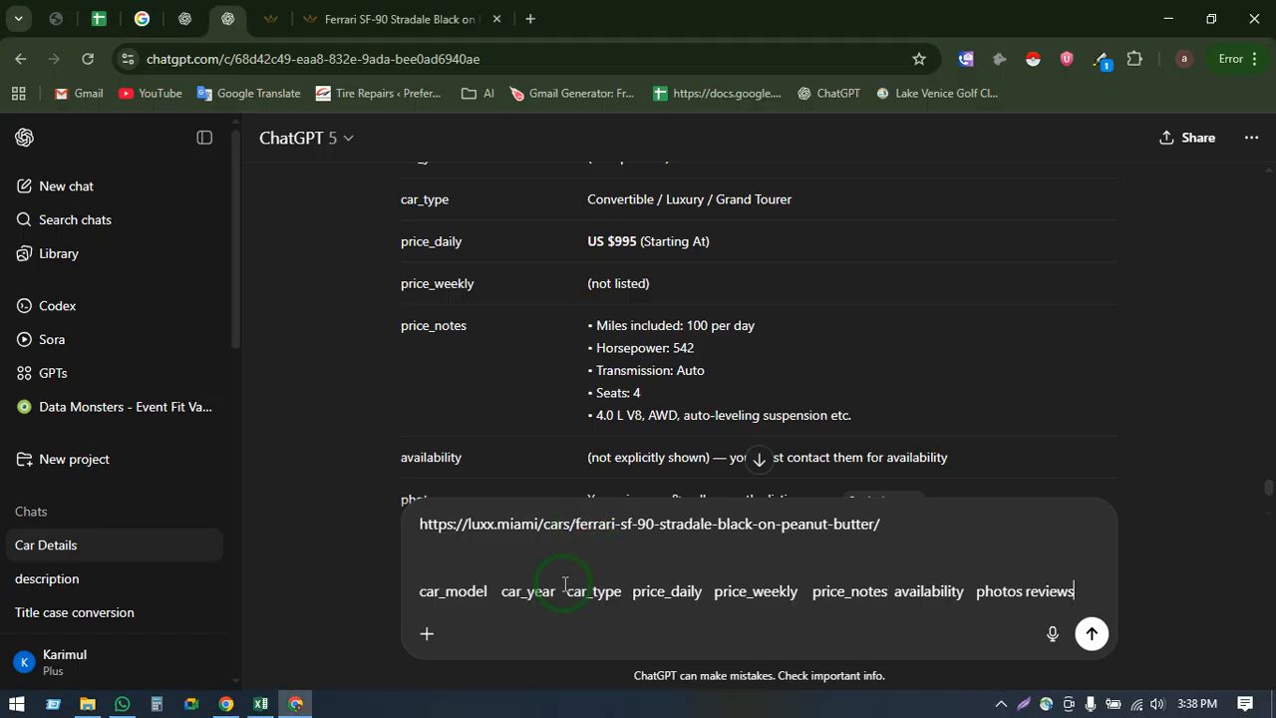
{"action": "left_click_drag", "start_coordinate": [883, 524], "coordinate": [404, 490]}
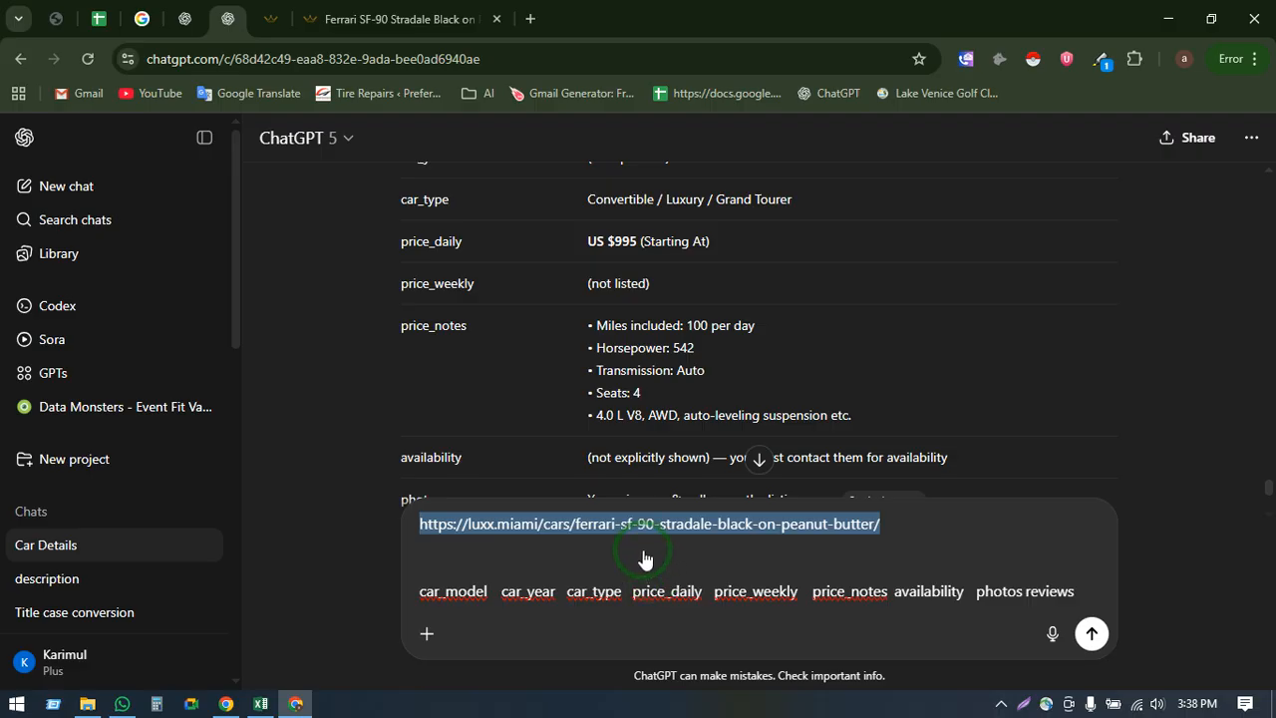
{"action": "key", "text": "Return"}
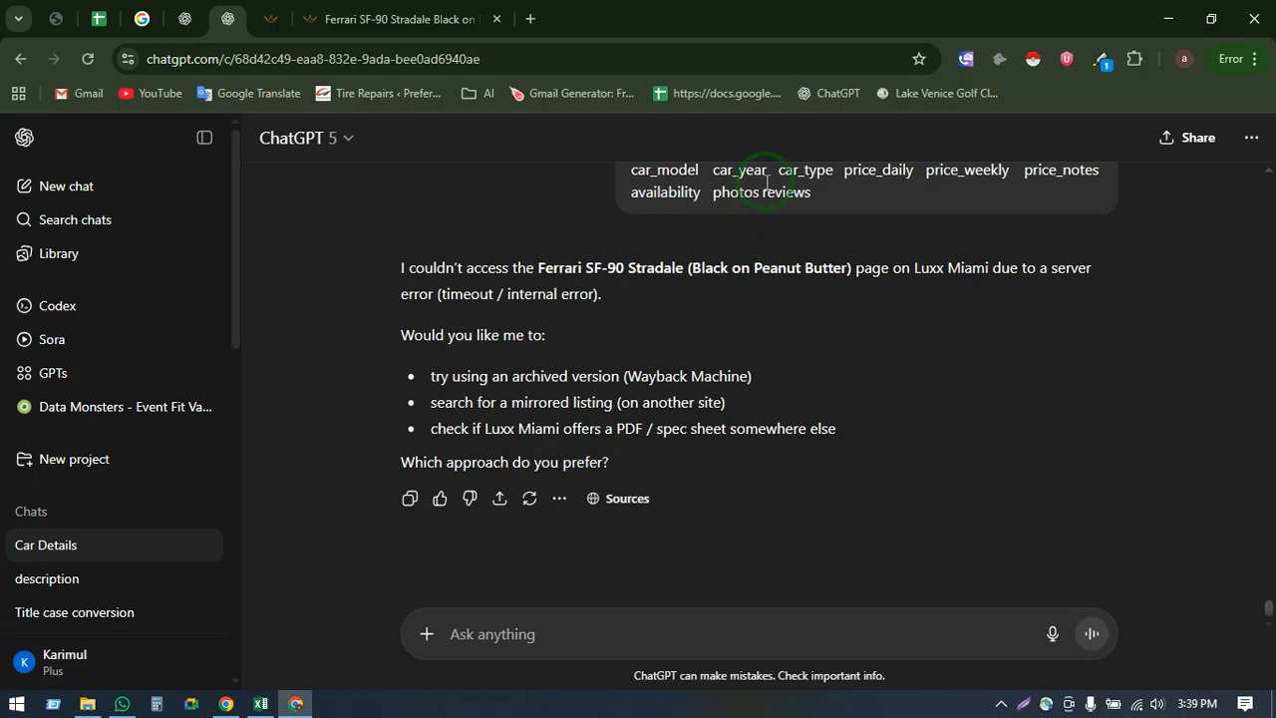
- Copy the Ferrari page URL from the sent message and send it again on its own
{"action": "scroll", "coordinate": [699, 298], "scroll_direction": "up", "scroll_amount": 2}
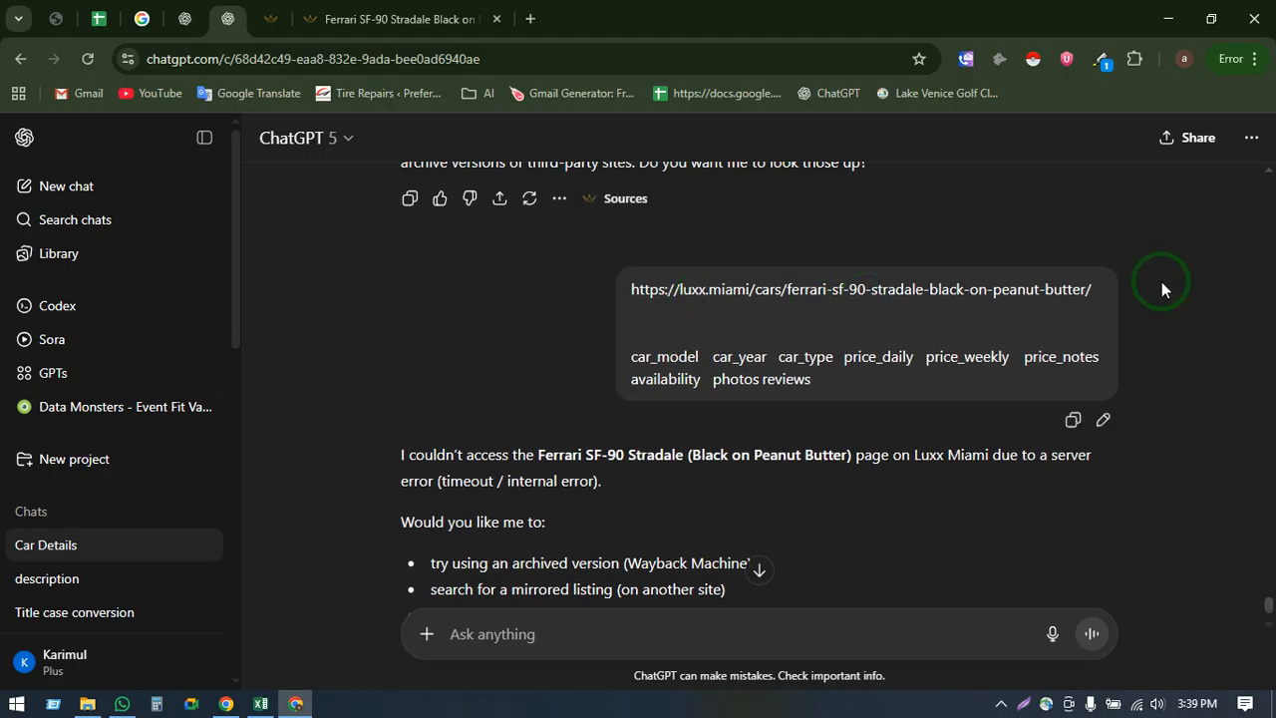
{"action": "left_click_drag", "start_coordinate": [1091, 289], "coordinate": [632, 289]}
{"action": "key", "text": "ctrl+c"}
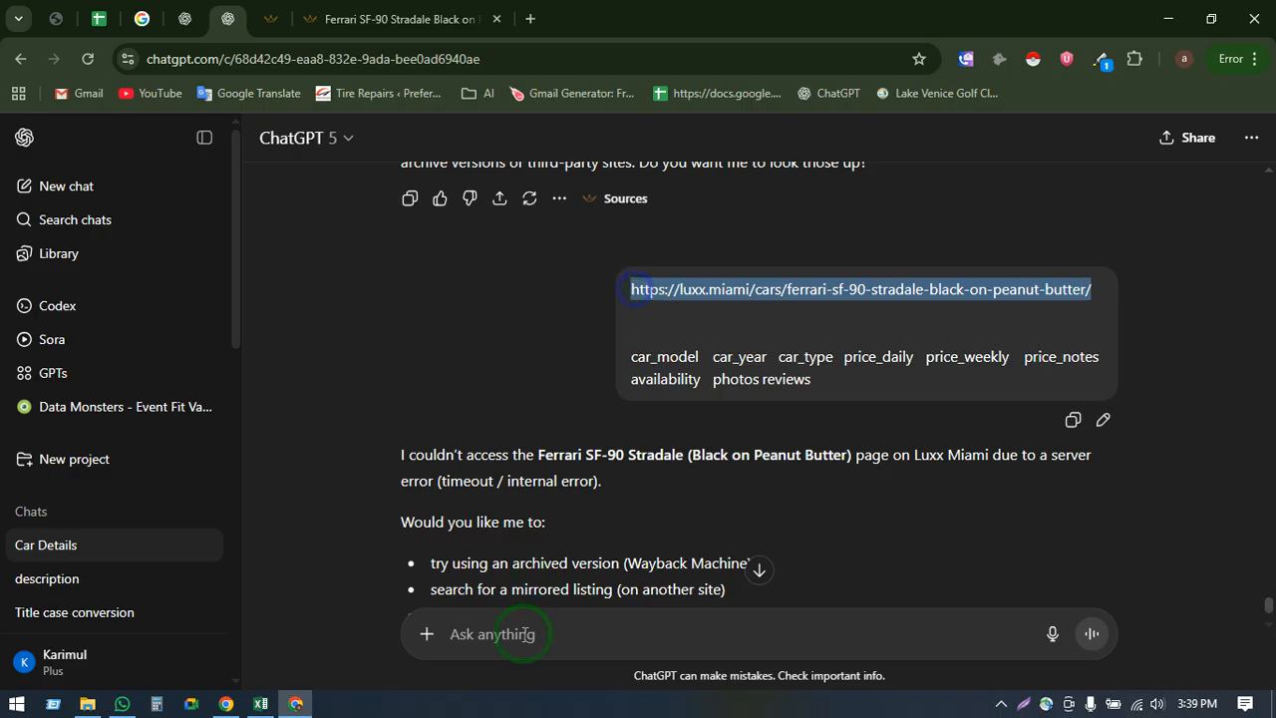
{"action": "left_click", "coordinate": [484, 632]}
{"action": "key", "text": "ctrl+v"}
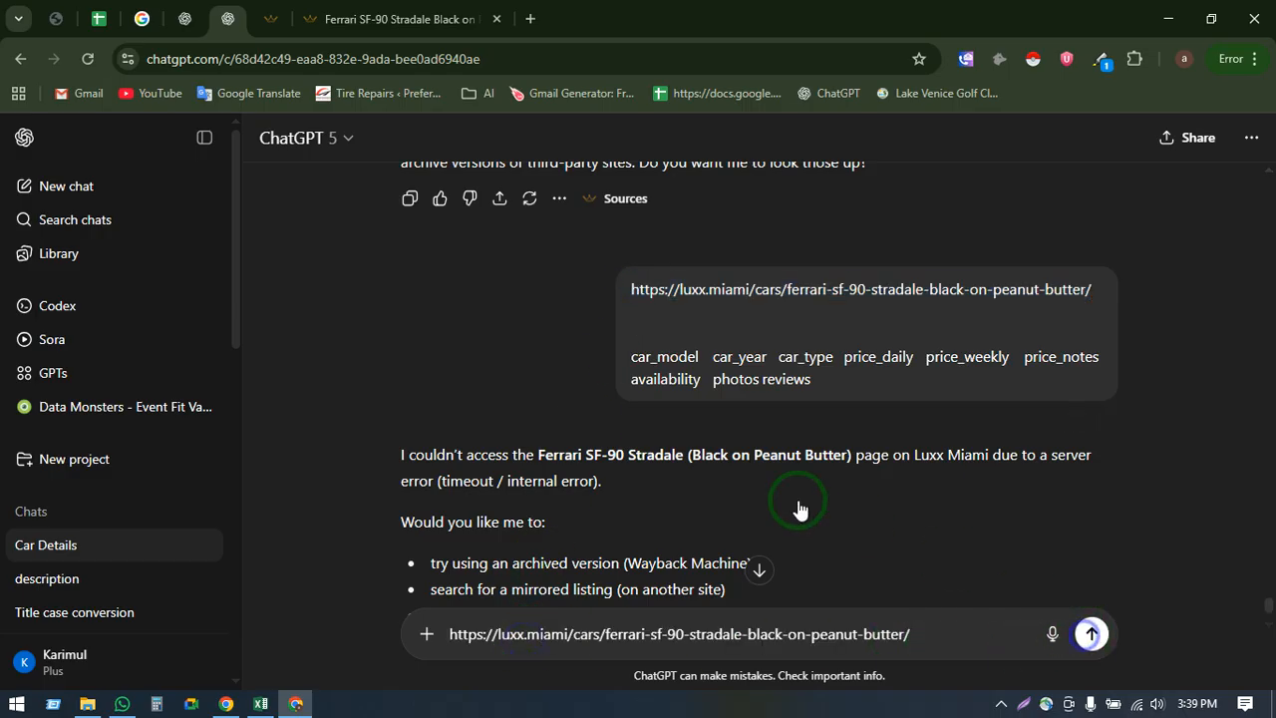
{"action": "key", "text": "Return"}
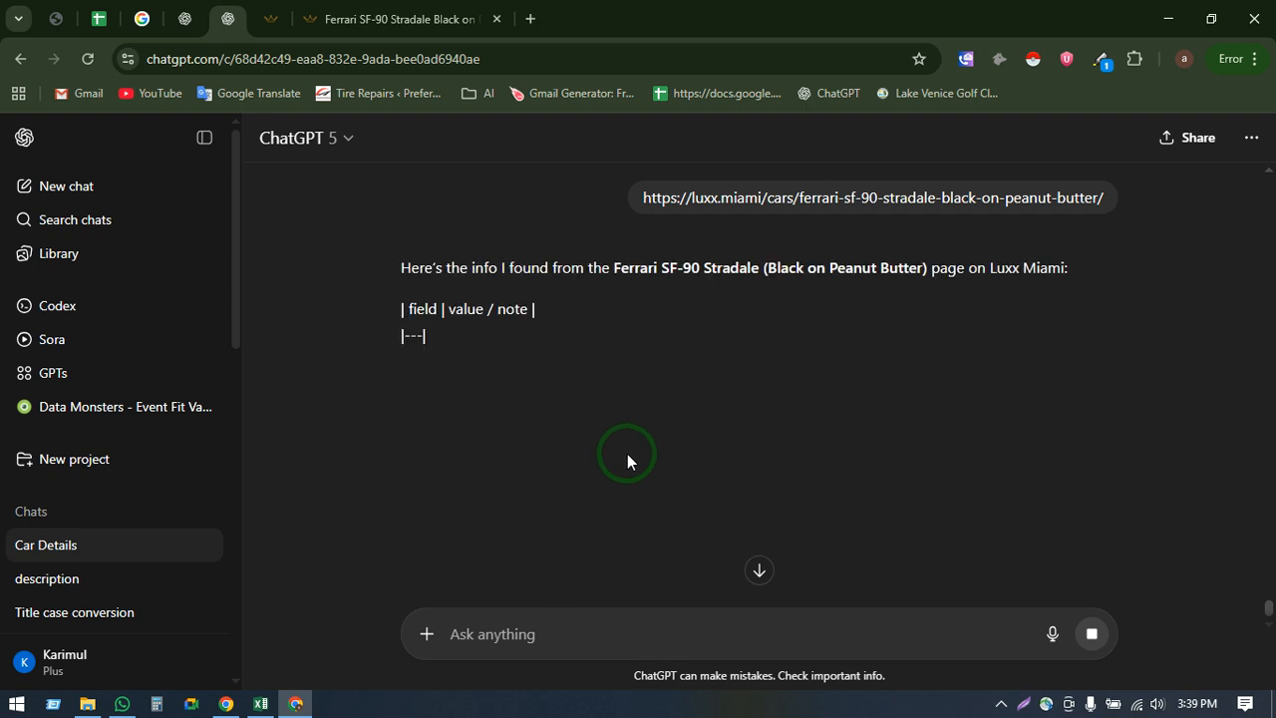
- Review the field table in ChatGPT's reply, checking the car_model, price_daily and car_year entries
{"action": "scroll", "coordinate": [579, 372], "scroll_direction": "up", "scroll_amount": 3}
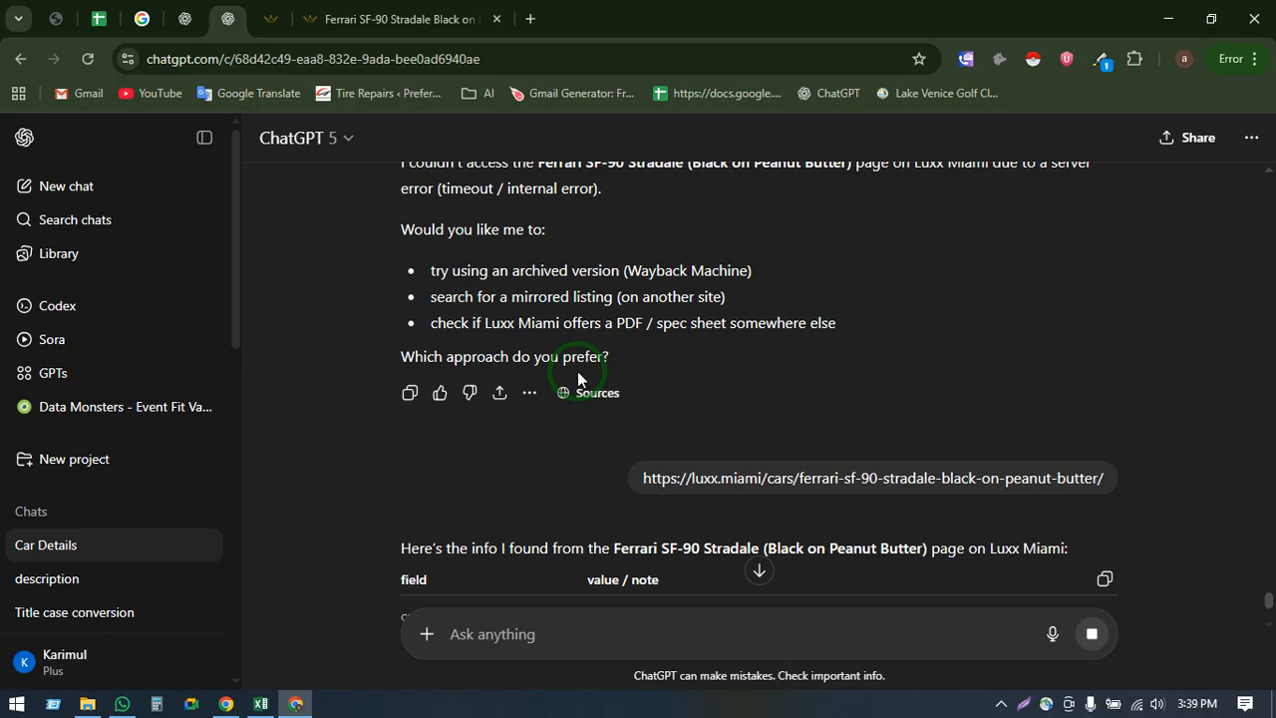
{"action": "scroll", "coordinate": [579, 369], "scroll_direction": "down", "scroll_amount": 3}
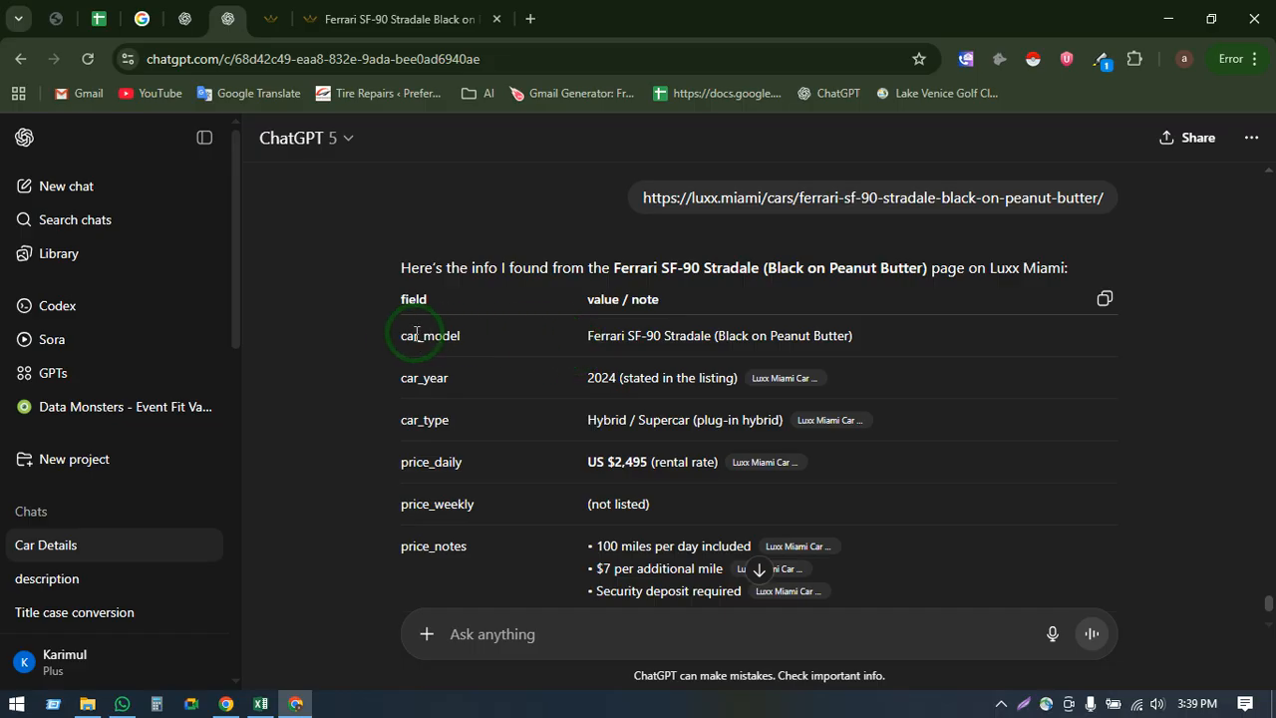
{"action": "left_click_drag", "start_coordinate": [399, 335], "coordinate": [473, 341]}
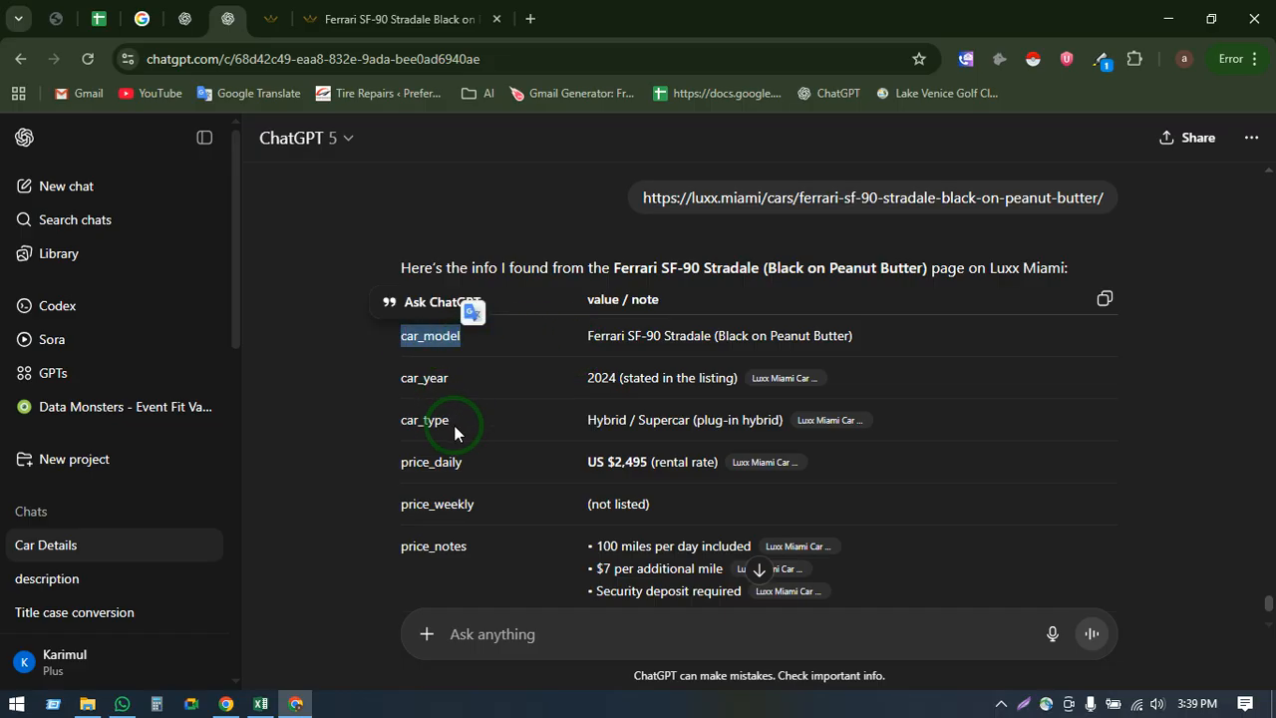
{"action": "left_click_drag", "start_coordinate": [474, 462], "coordinate": [407, 462]}
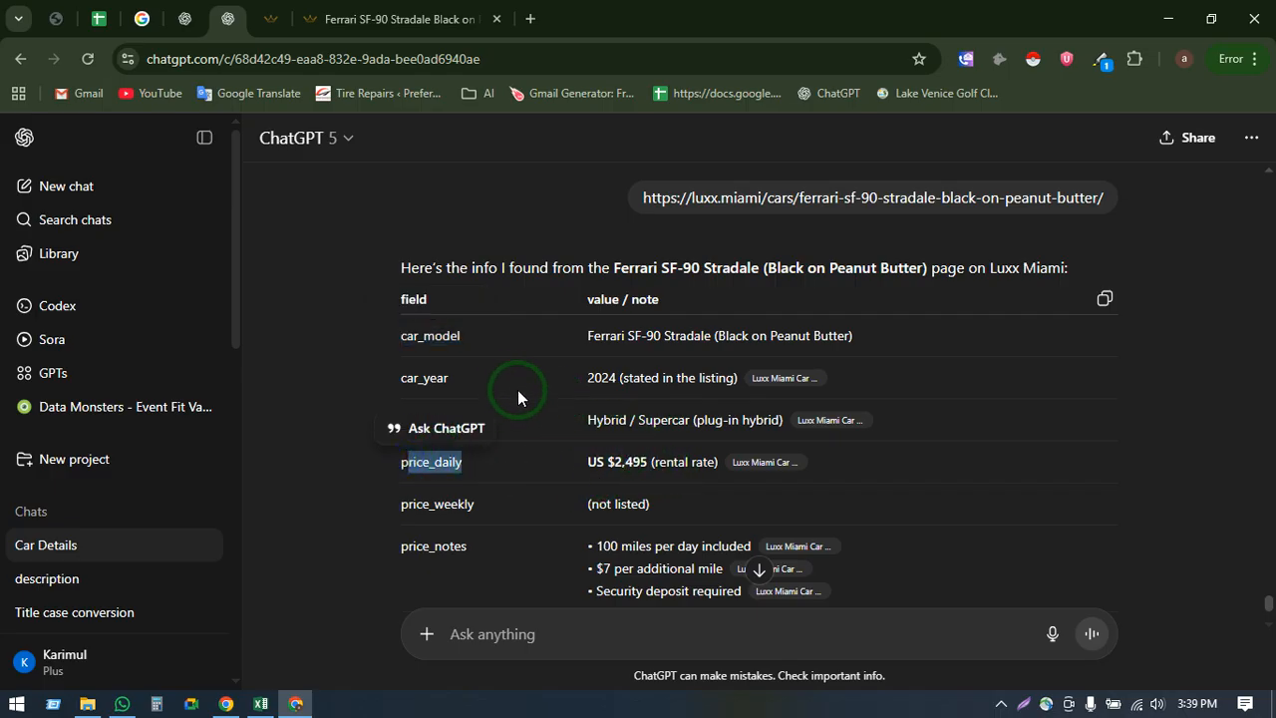
{"action": "left_click_drag", "start_coordinate": [403, 378], "coordinate": [436, 378]}
- Copy the year 2024 from ChatGPT's reply into the car_year cell G75 of the Car Data spreadsheet
{"action": "double_click", "coordinate": [601, 378]}
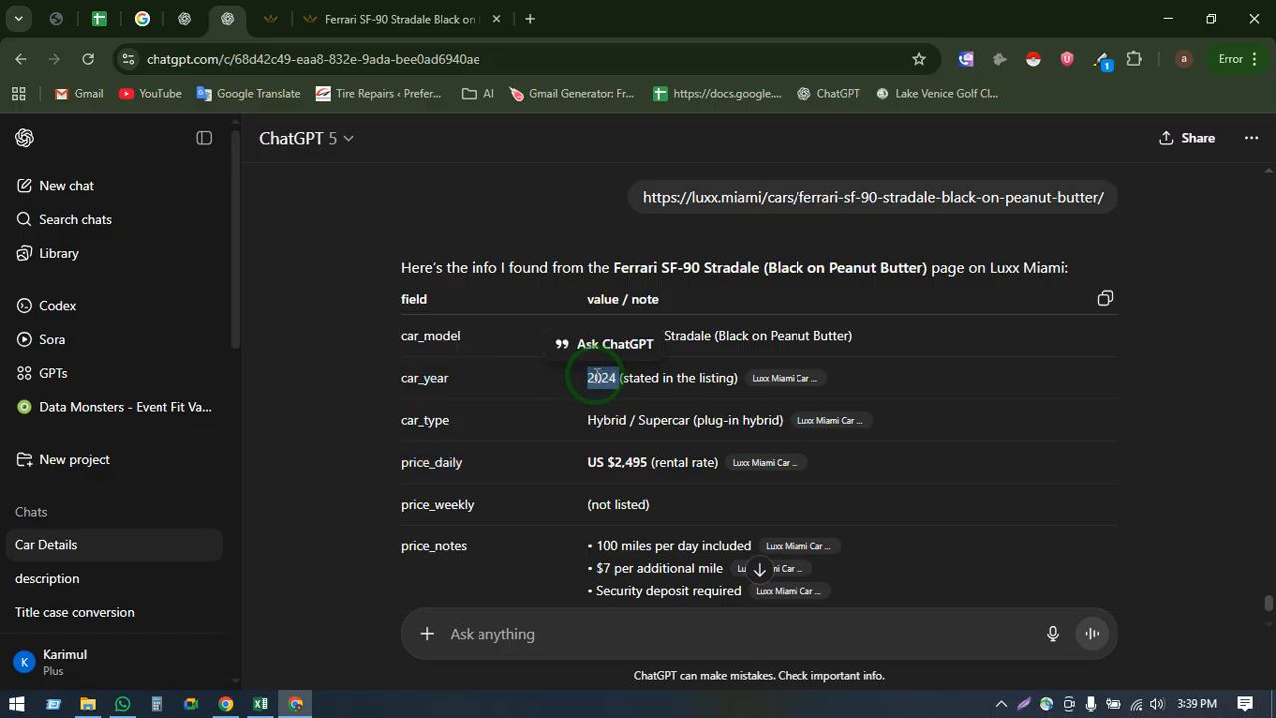
{"action": "left_click_drag", "start_coordinate": [673, 377], "coordinate": [720, 378]}
{"action": "left_click", "coordinate": [595, 378]}
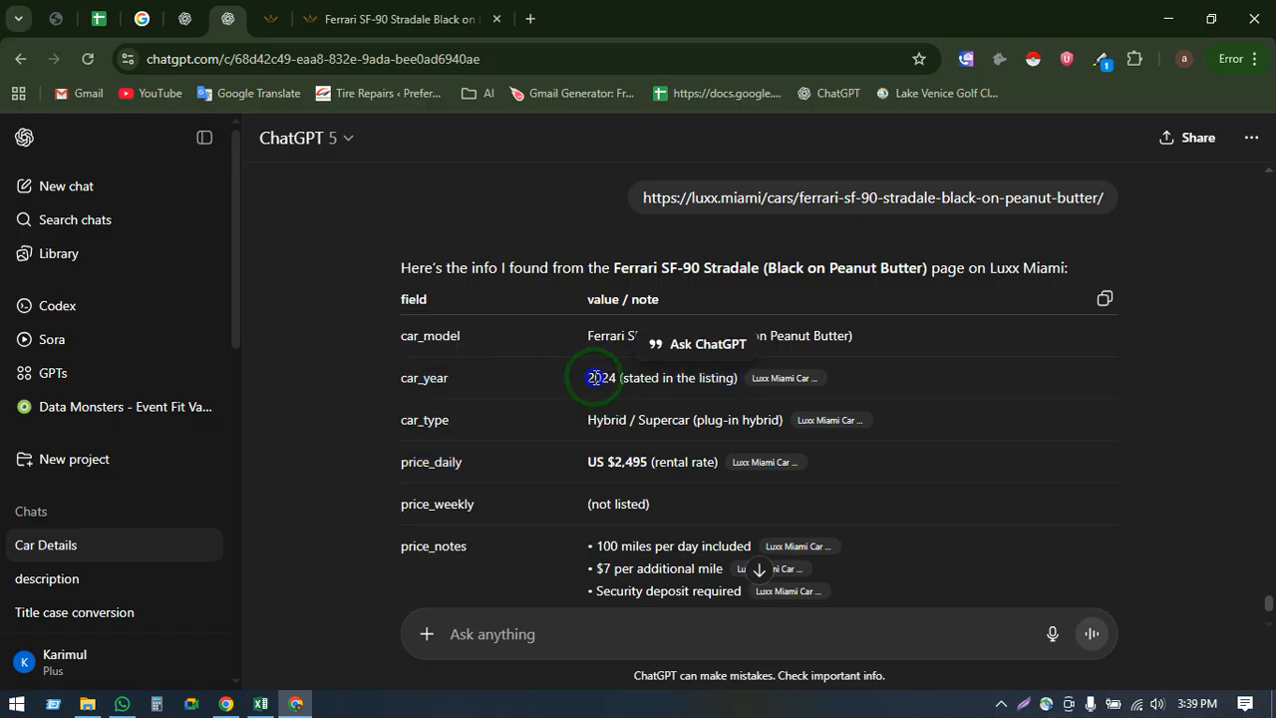
{"action": "double_click", "coordinate": [594, 378]}
{"action": "key", "text": "alt+Tab"}
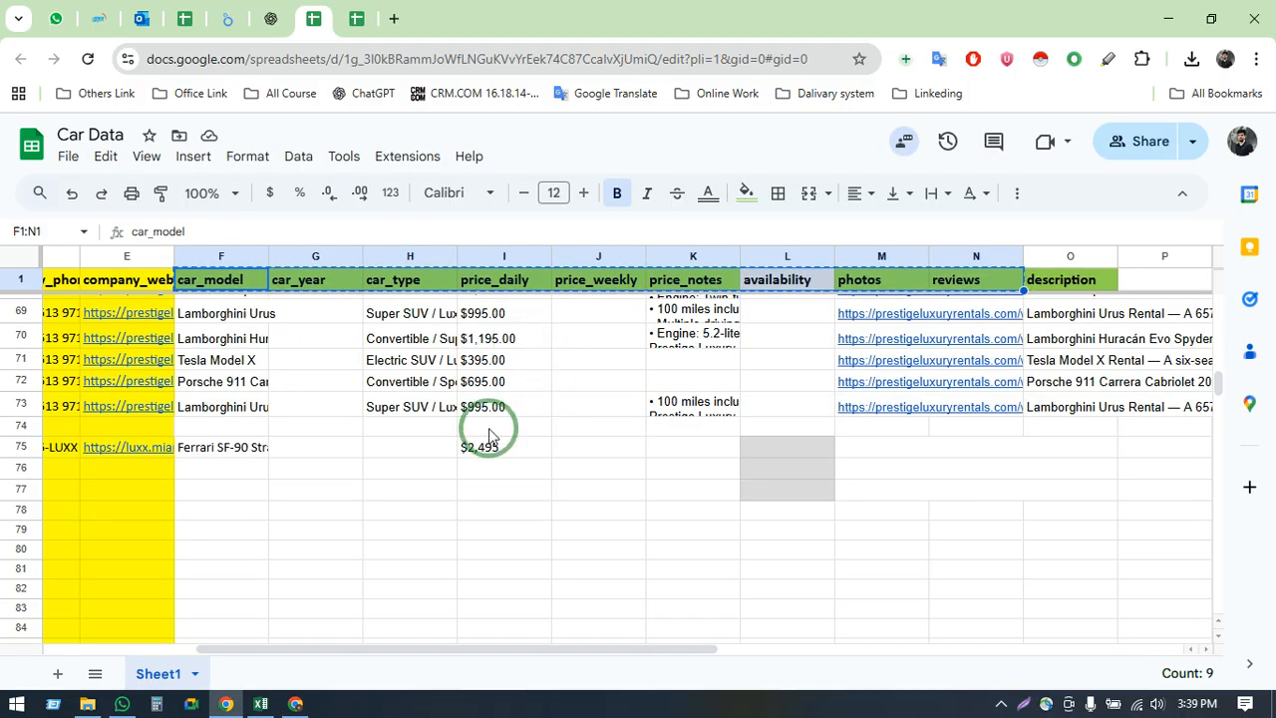
{"action": "left_click", "coordinate": [319, 448]}
{"action": "key", "text": "ctrl+v"}
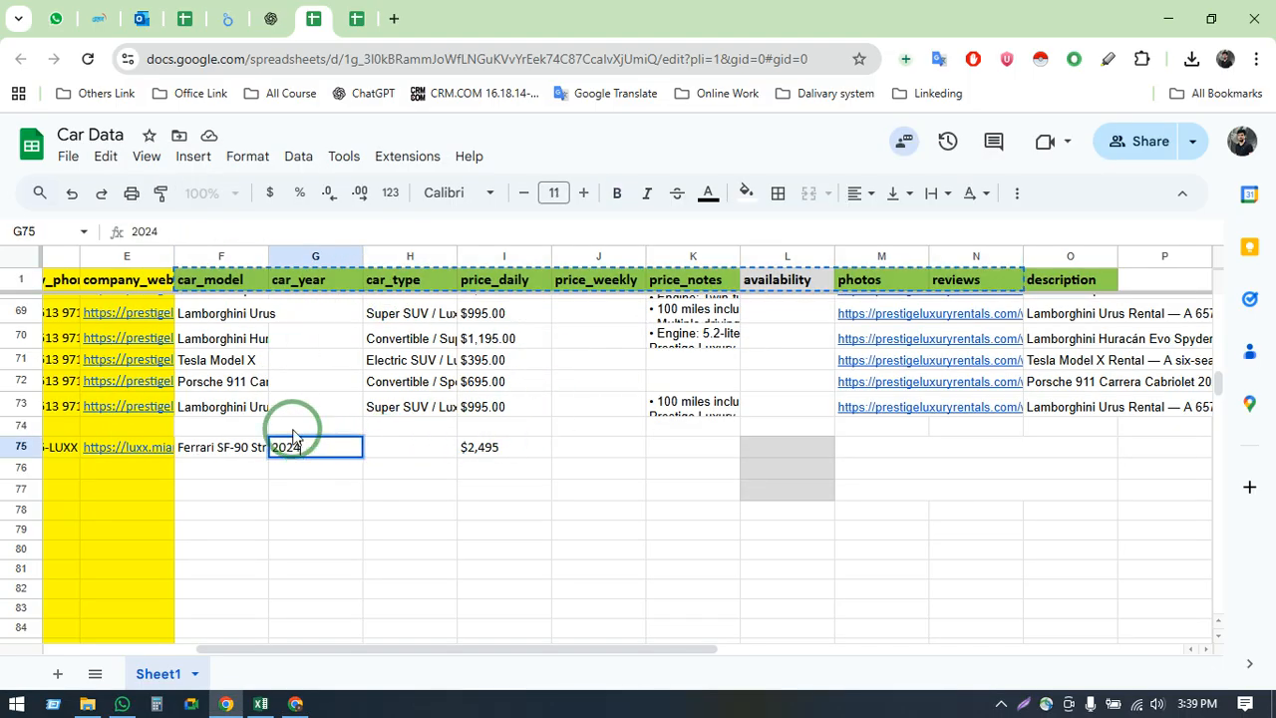
{"action": "key", "text": "Tab"}
- Copy "Hybrid / Supercar" from ChatGPT's reply into the car_type cell H75, then select the price_notes cell K75
{"action": "key", "text": "alt+Tab"}
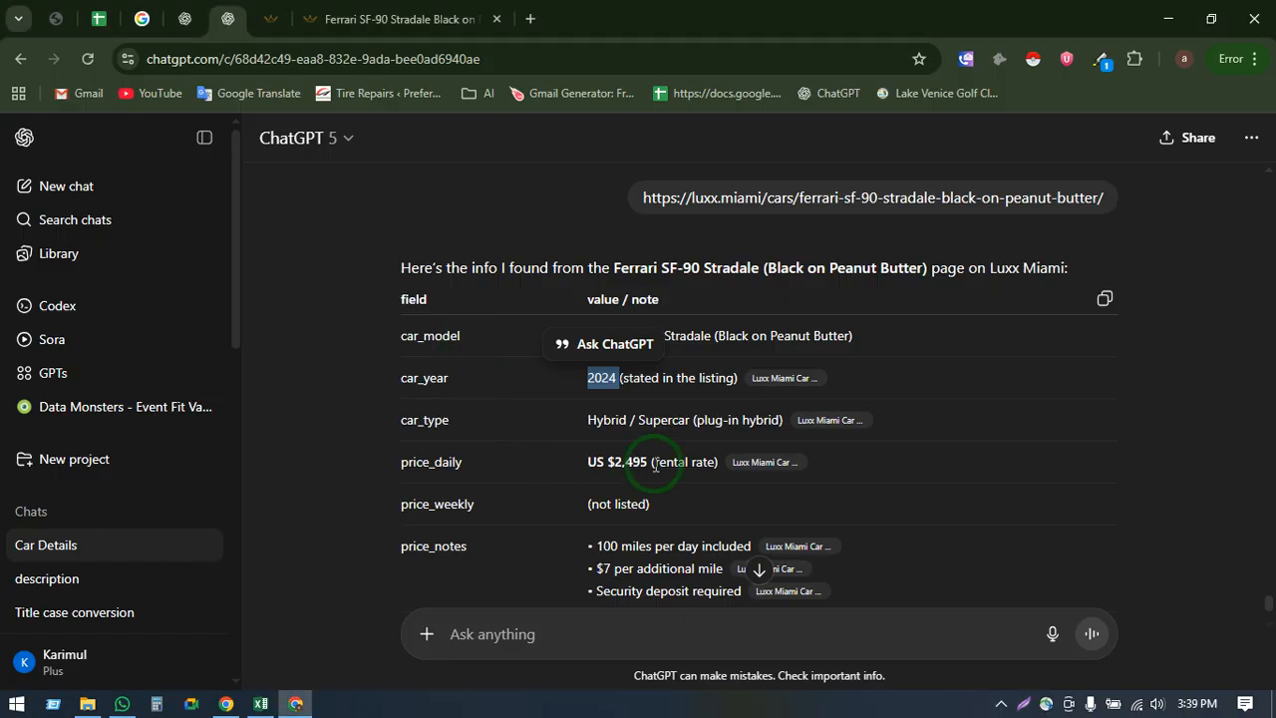
{"action": "left_click_drag", "start_coordinate": [587, 424], "coordinate": [692, 419]}
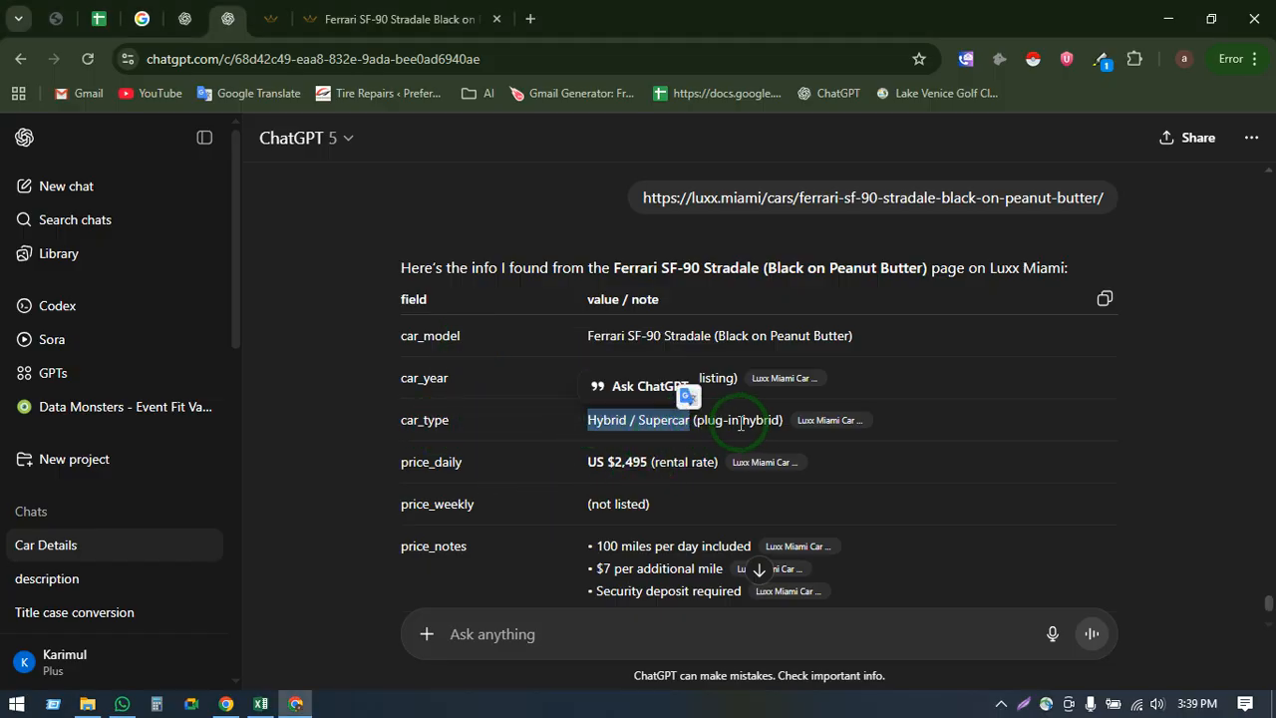
{"action": "key", "text": "alt+Tab"}
{"action": "left_click", "coordinate": [420, 444]}
{"action": "double_click", "coordinate": [433, 446]}
{"action": "key", "text": "ctrl+v"}
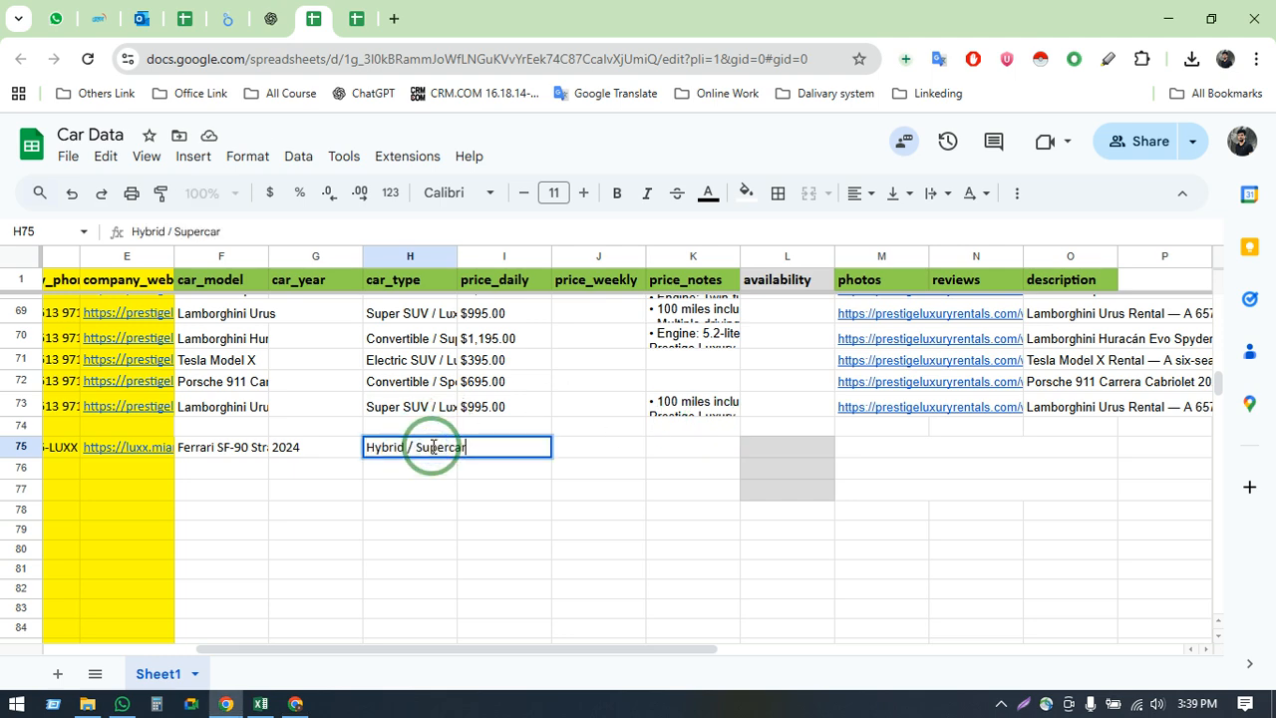
{"action": "key", "text": "Tab"}
{"action": "key", "text": "Tab"}
{"action": "key", "text": "Tab"}
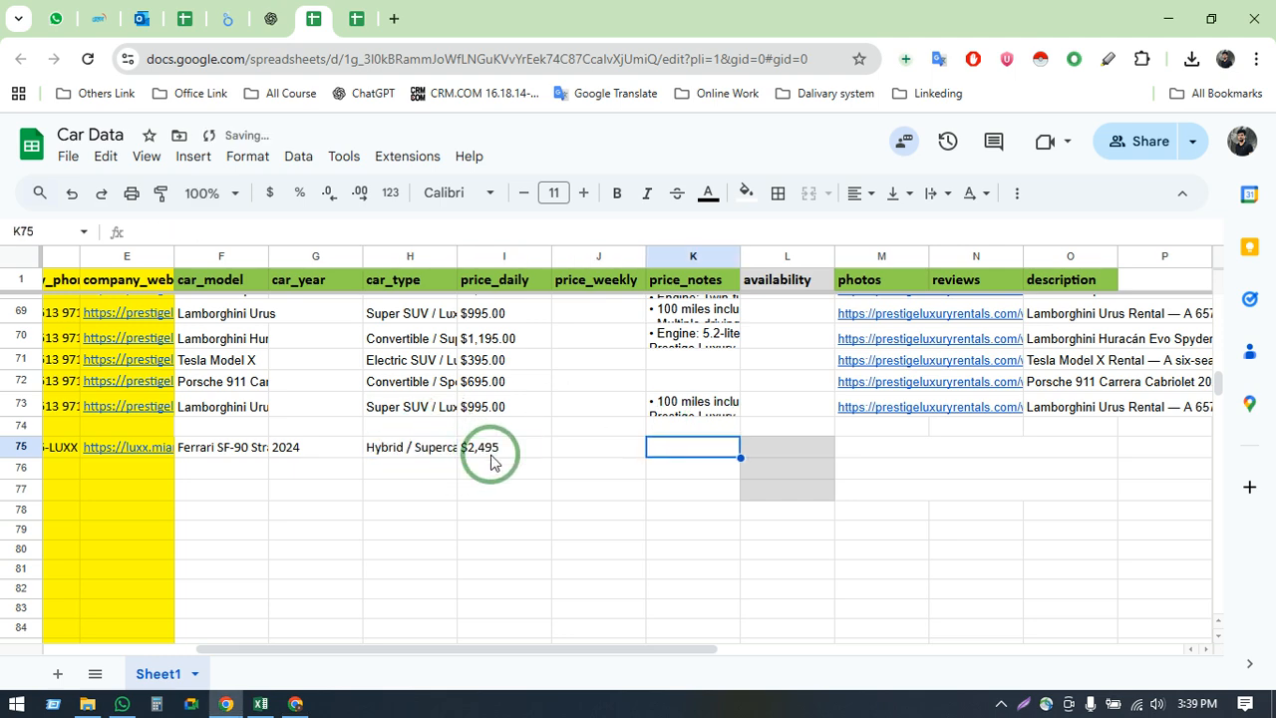
- Copy the mileage, additional-mile and security deposit notes from ChatGPT's reply into price_notes cell K75 and reduce row 75's height
{"action": "key", "text": "alt+Tab"}
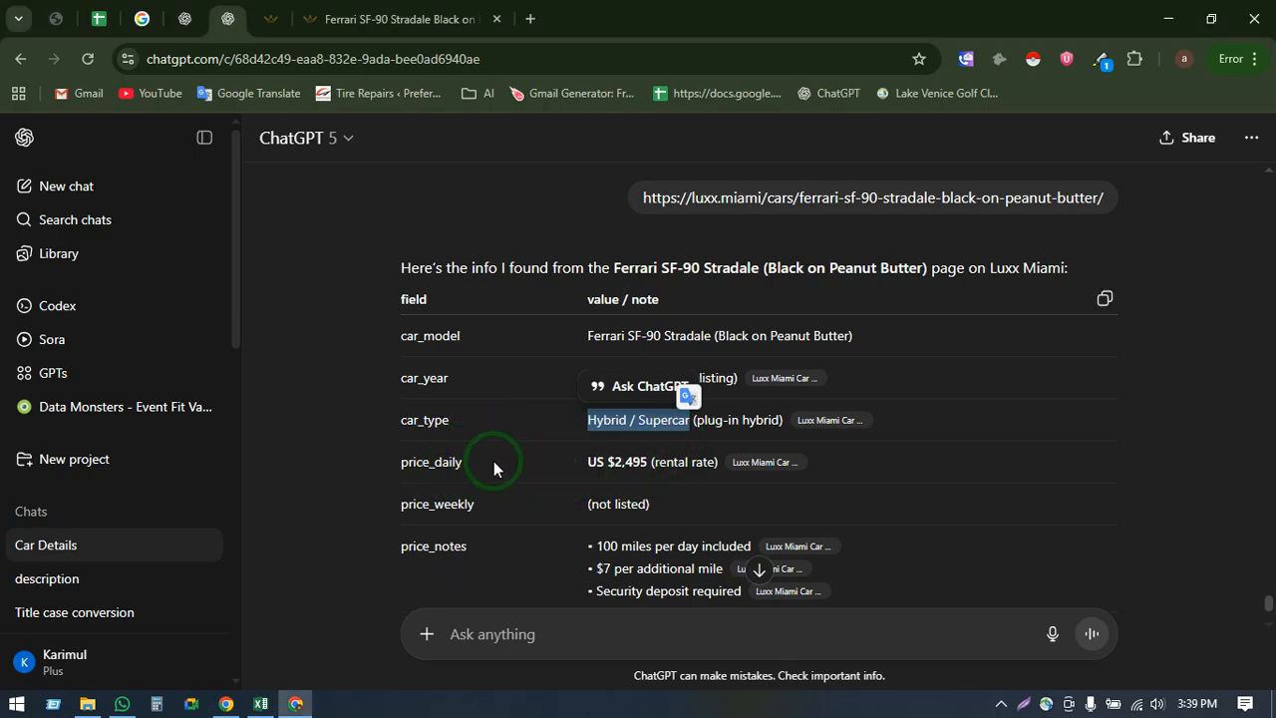
{"action": "scroll", "coordinate": [494, 461], "scroll_direction": "down", "scroll_amount": 1}
{"action": "left_click_drag", "start_coordinate": [584, 417], "coordinate": [675, 414]}
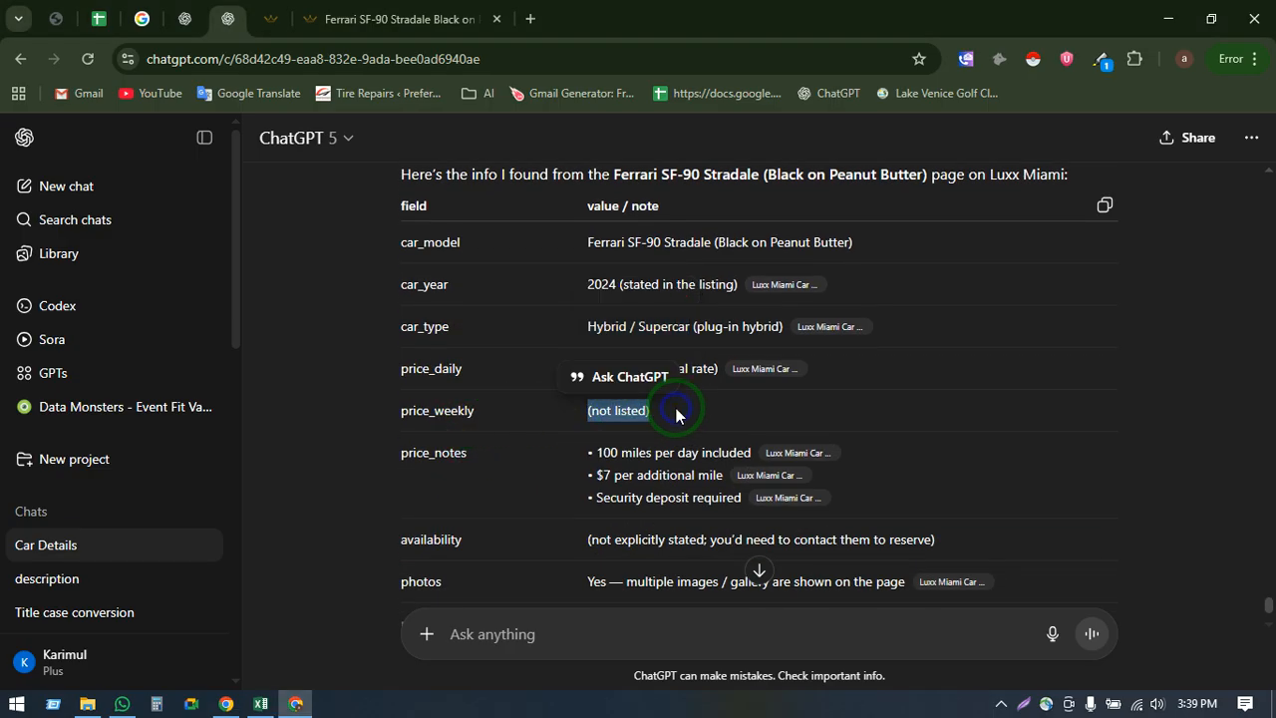
{"action": "scroll", "coordinate": [483, 453], "scroll_direction": "down", "scroll_amount": 1}
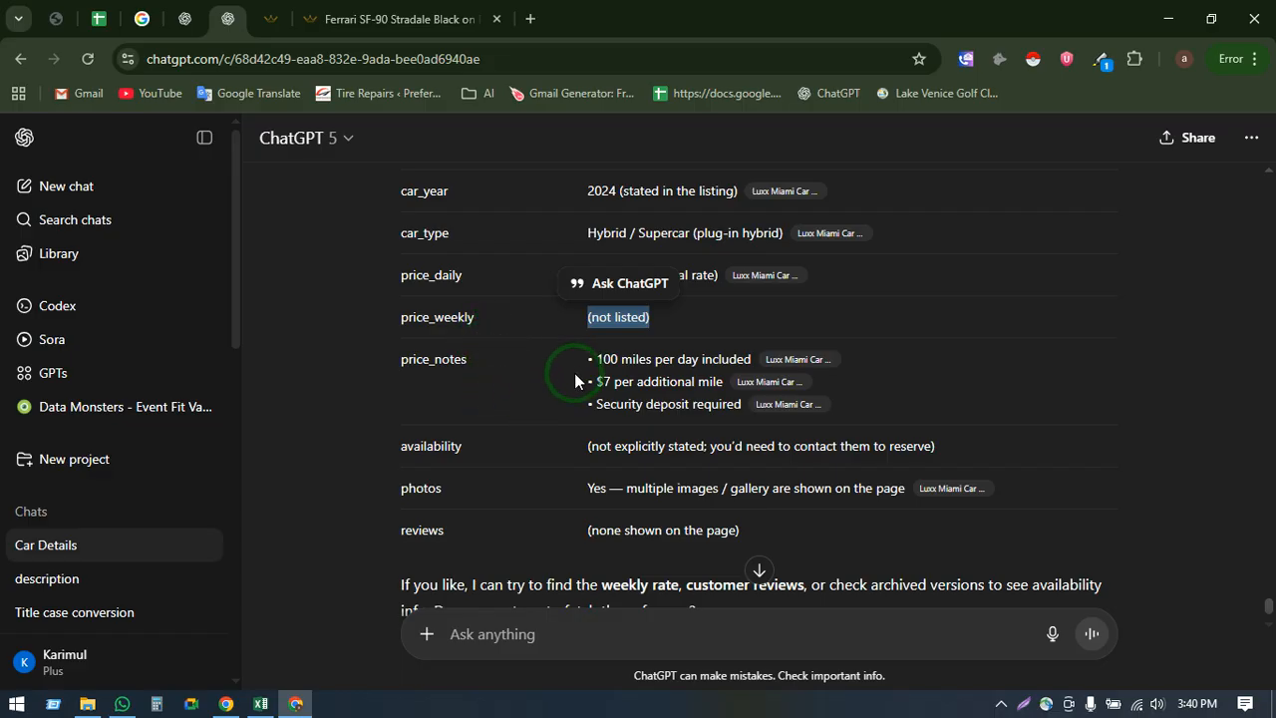
{"action": "left_click_drag", "start_coordinate": [586, 361], "coordinate": [746, 414]}
{"action": "key", "text": "alt+Tab"}
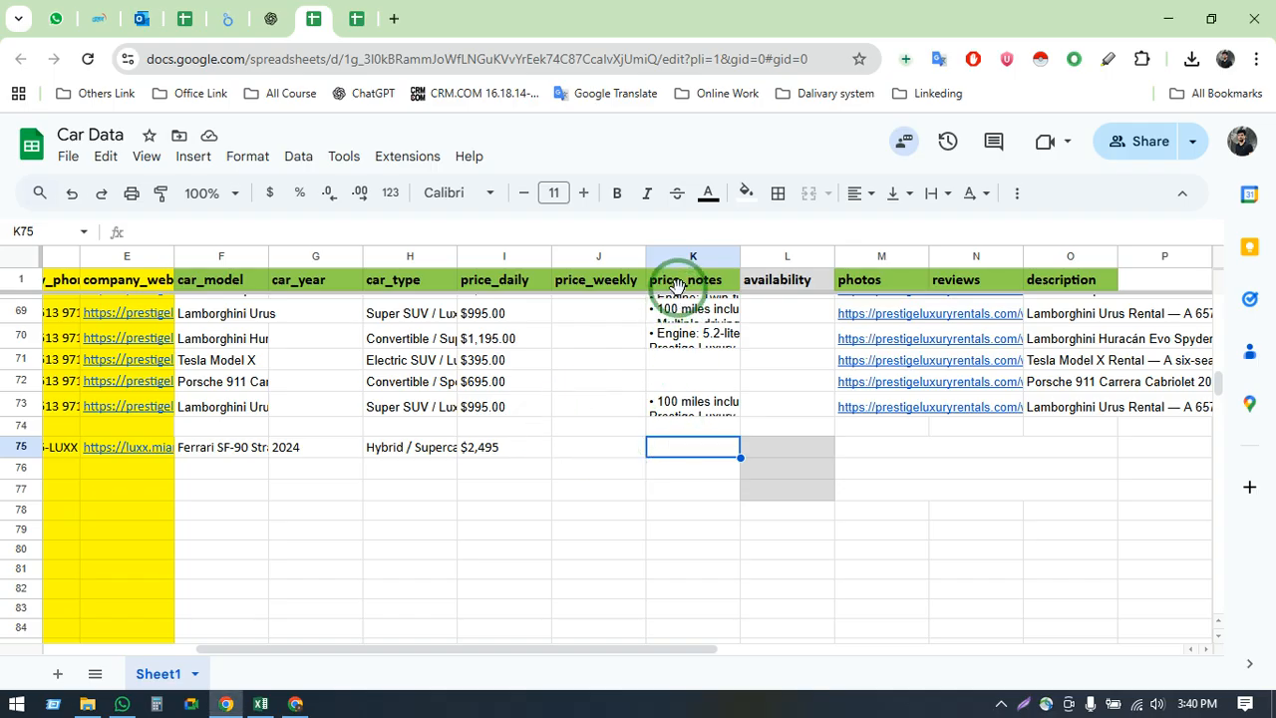
{"action": "double_click", "coordinate": [698, 450]}
{"action": "type", "text": "• 100 miles per day included Luxx Miami Car Rentals  • $7 per additional mile Luxx Miami Car Rentals  • Security deposit required"}
{"action": "left_click", "coordinate": [567, 488]}
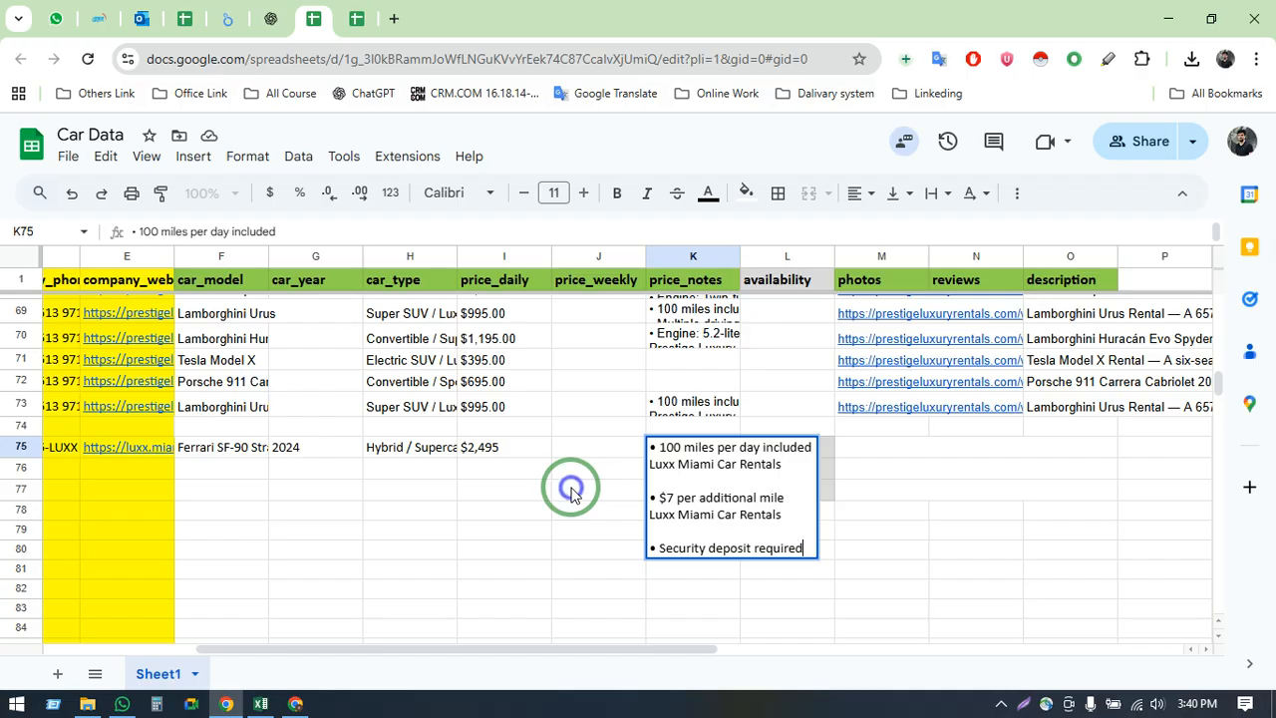
{"action": "left_click", "coordinate": [675, 482]}
{"action": "left_click_drag", "start_coordinate": [23, 555], "coordinate": [30, 476]}
- Select the availability cell L75 and check the availability, photos and reviews entries in ChatGPT's reply
{"action": "left_click", "coordinate": [812, 460]}
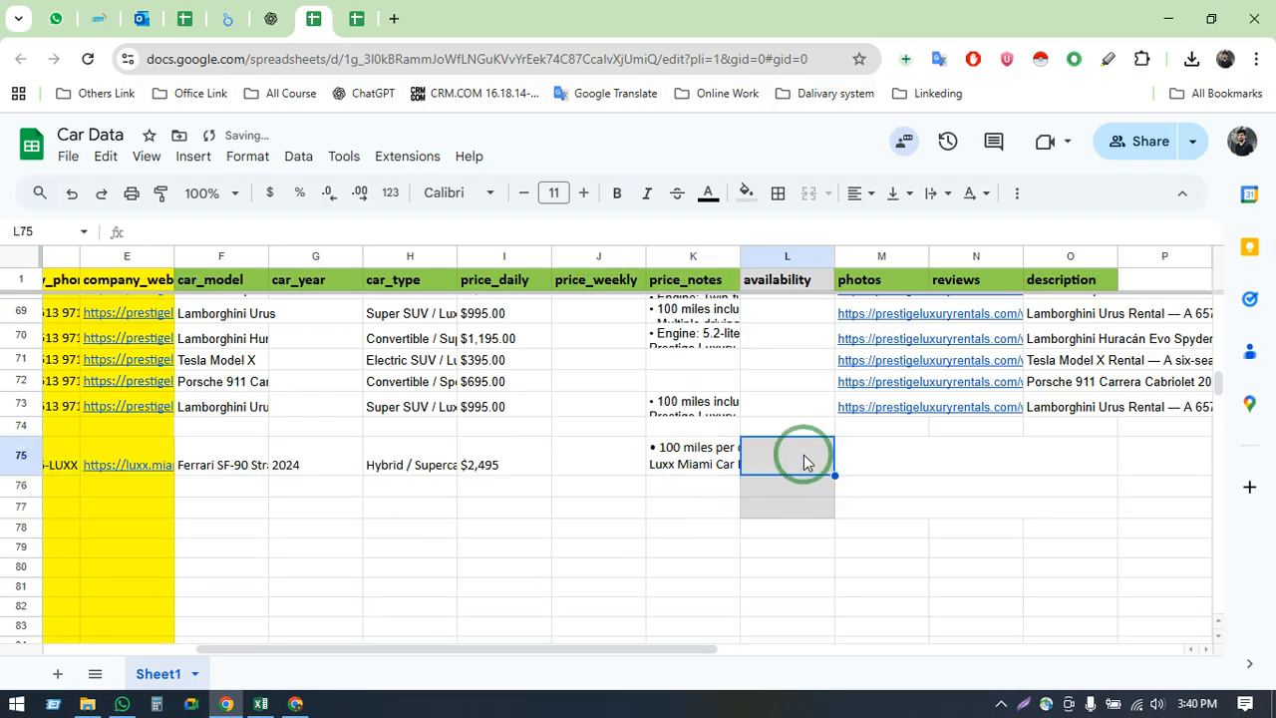
{"action": "key", "text": "alt+Tab"}
{"action": "scroll", "coordinate": [459, 389], "scroll_direction": "down", "scroll_amount": 1}
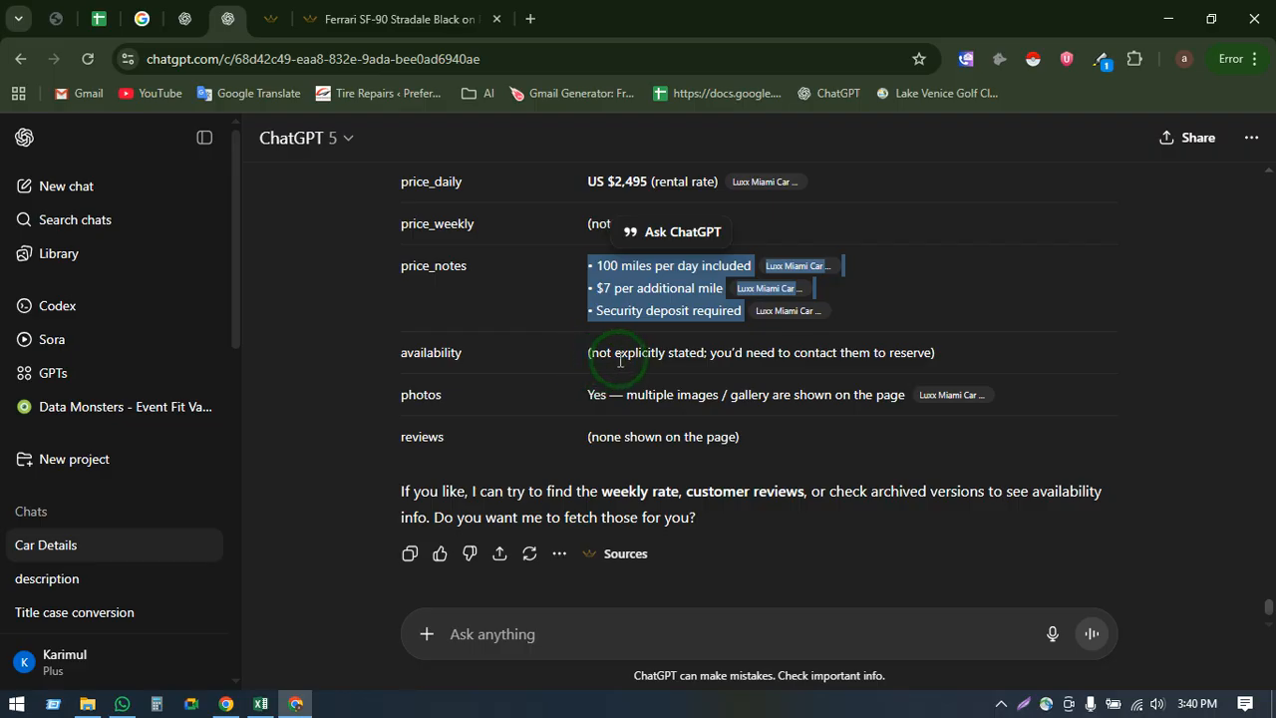
{"action": "left_click_drag", "start_coordinate": [704, 354], "coordinate": [591, 367]}
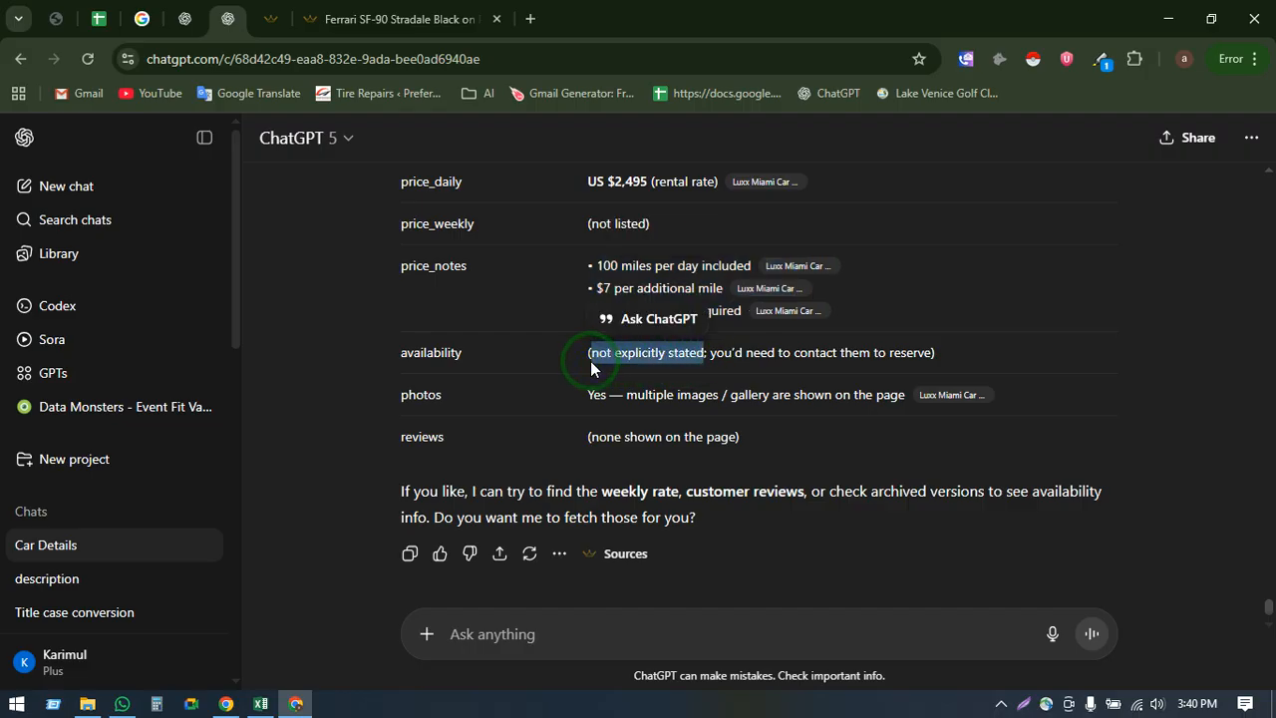
{"action": "left_click", "coordinate": [739, 364]}
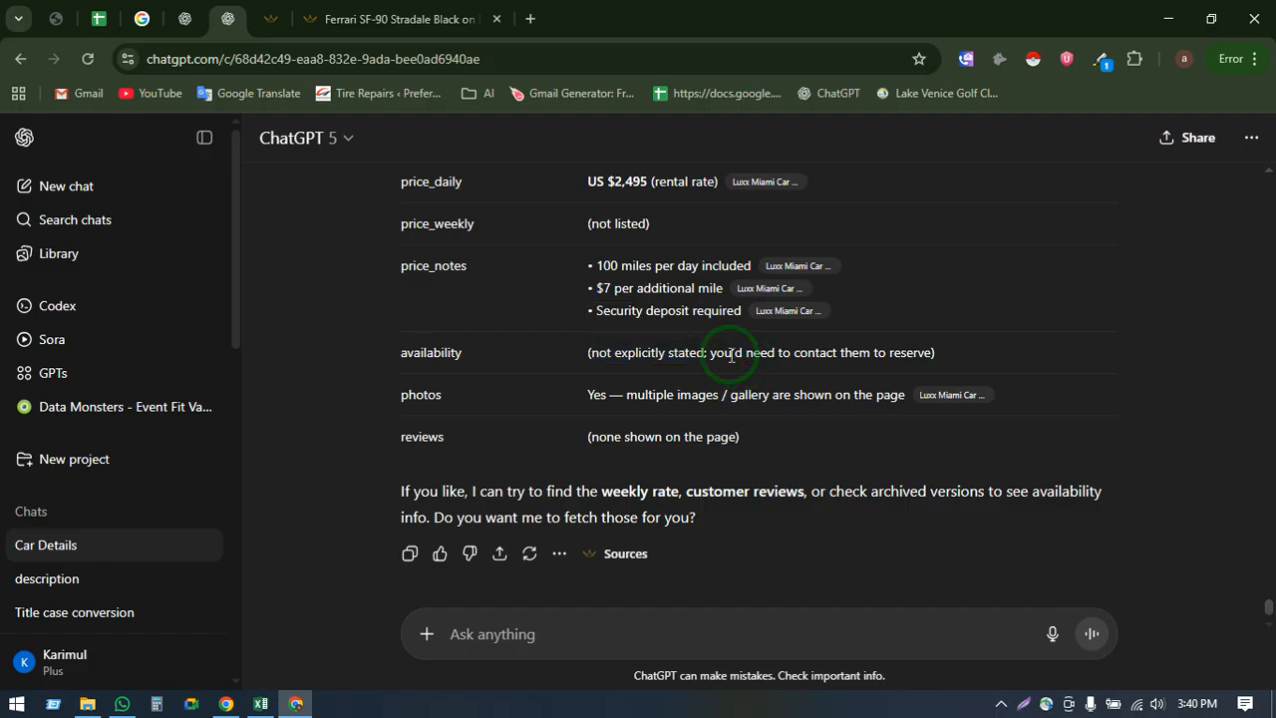
{"action": "double_click", "coordinate": [594, 399]}
{"action": "left_click_drag", "start_coordinate": [612, 438], "coordinate": [695, 440]}
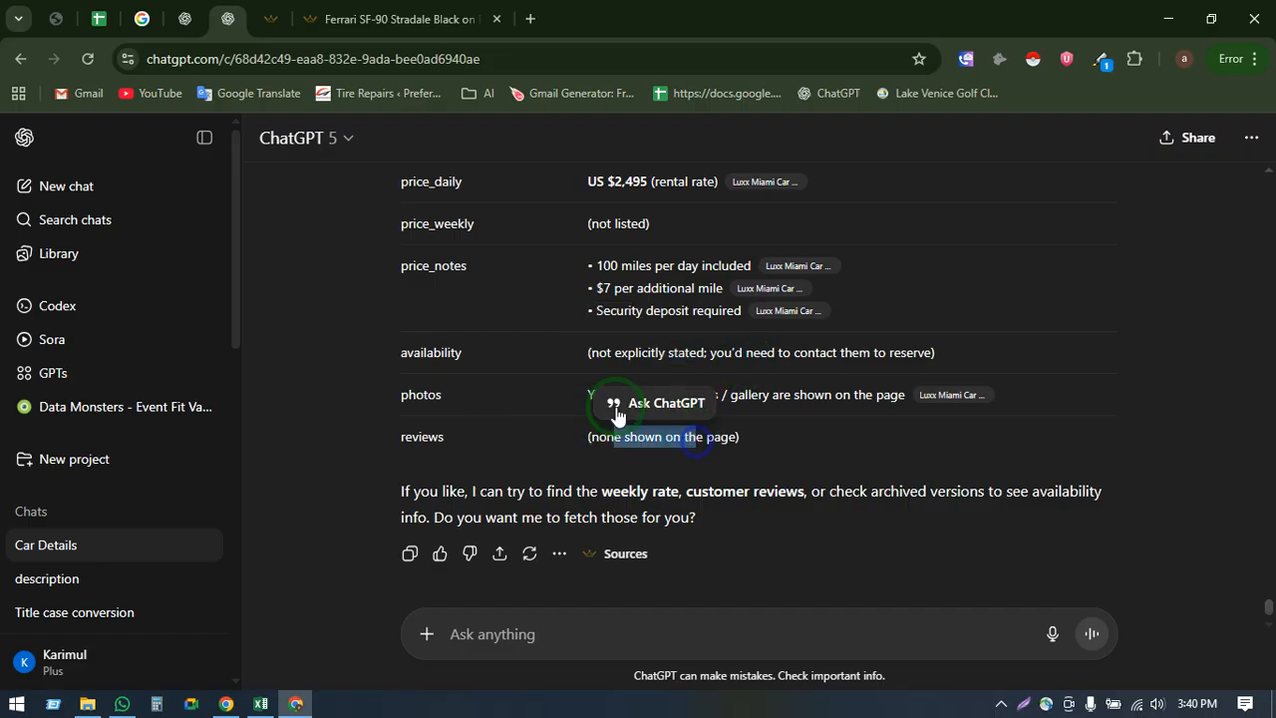
{"action": "key", "text": "alt+Tab"}
{"action": "key", "text": "alt+Tab"}
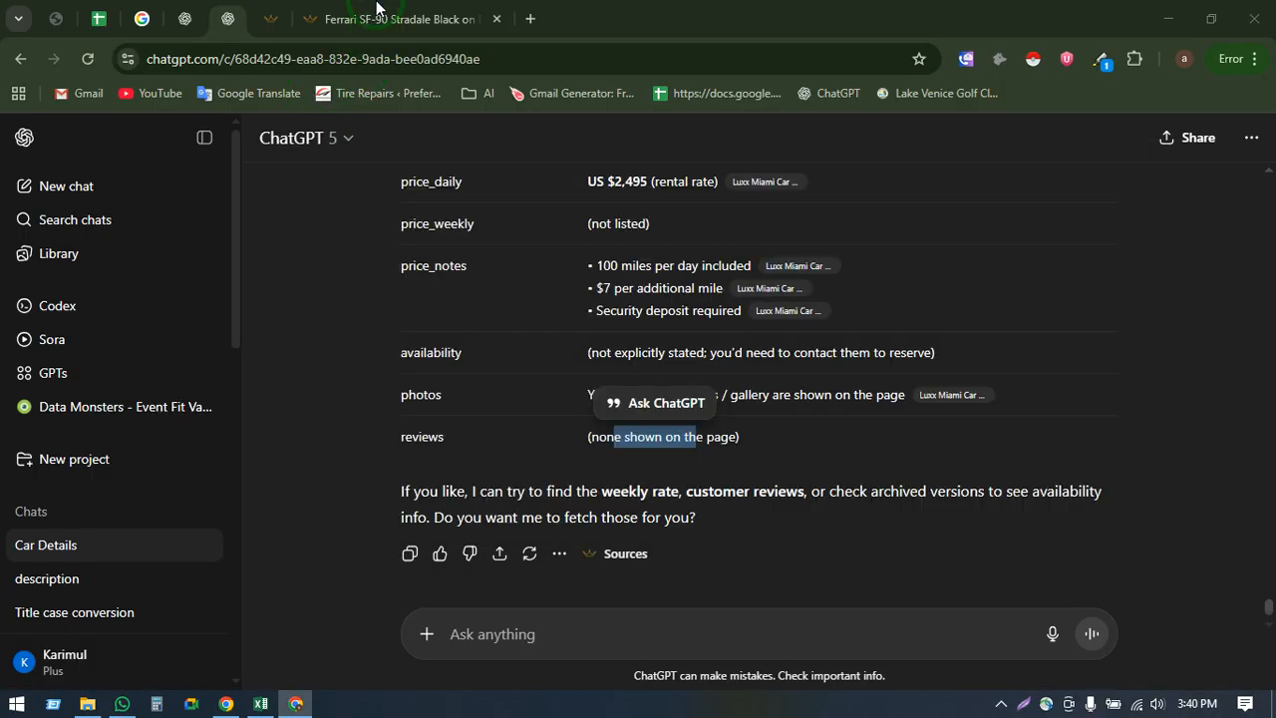
- Copy the main car photo's image address from the Luxx Miami Ferrari SF-90 Stradale page into the photos cell M75 of Car Data
{"action": "left_click", "coordinate": [377, 6]}
{"action": "scroll", "coordinate": [573, 409], "scroll_direction": "up", "scroll_amount": 9}
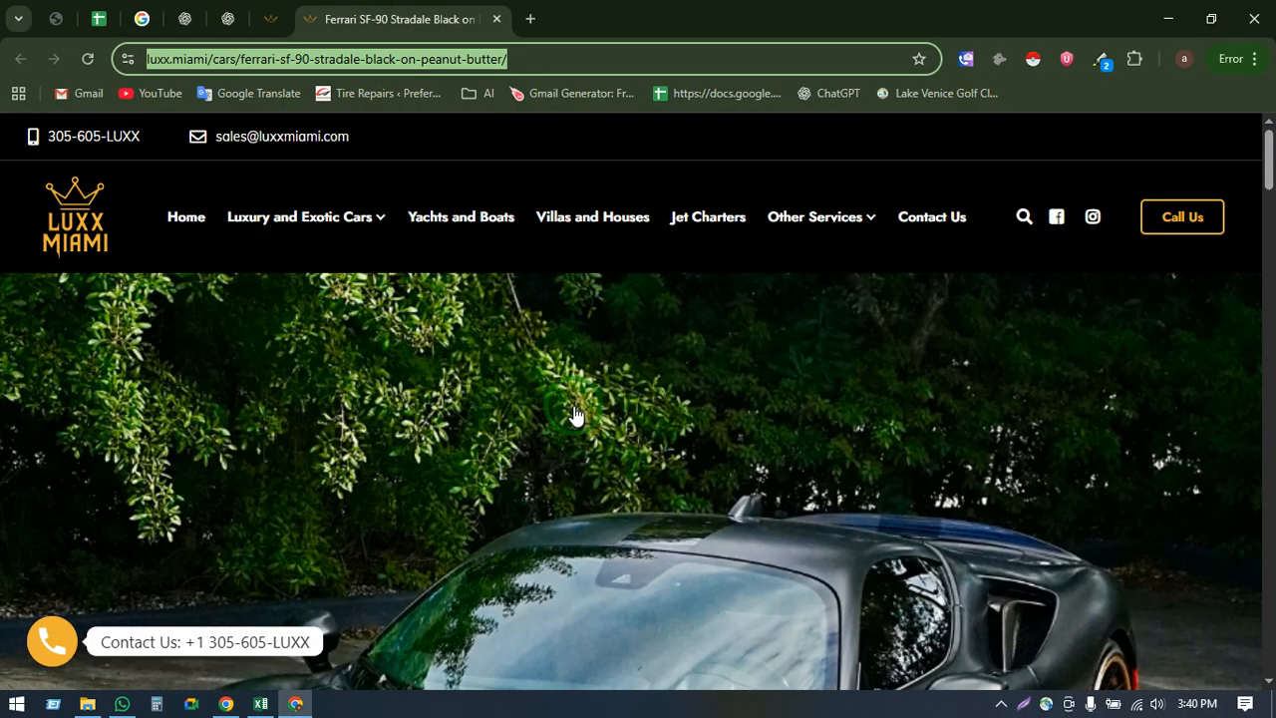
{"action": "scroll", "coordinate": [575, 414], "scroll_direction": "down", "scroll_amount": 3}
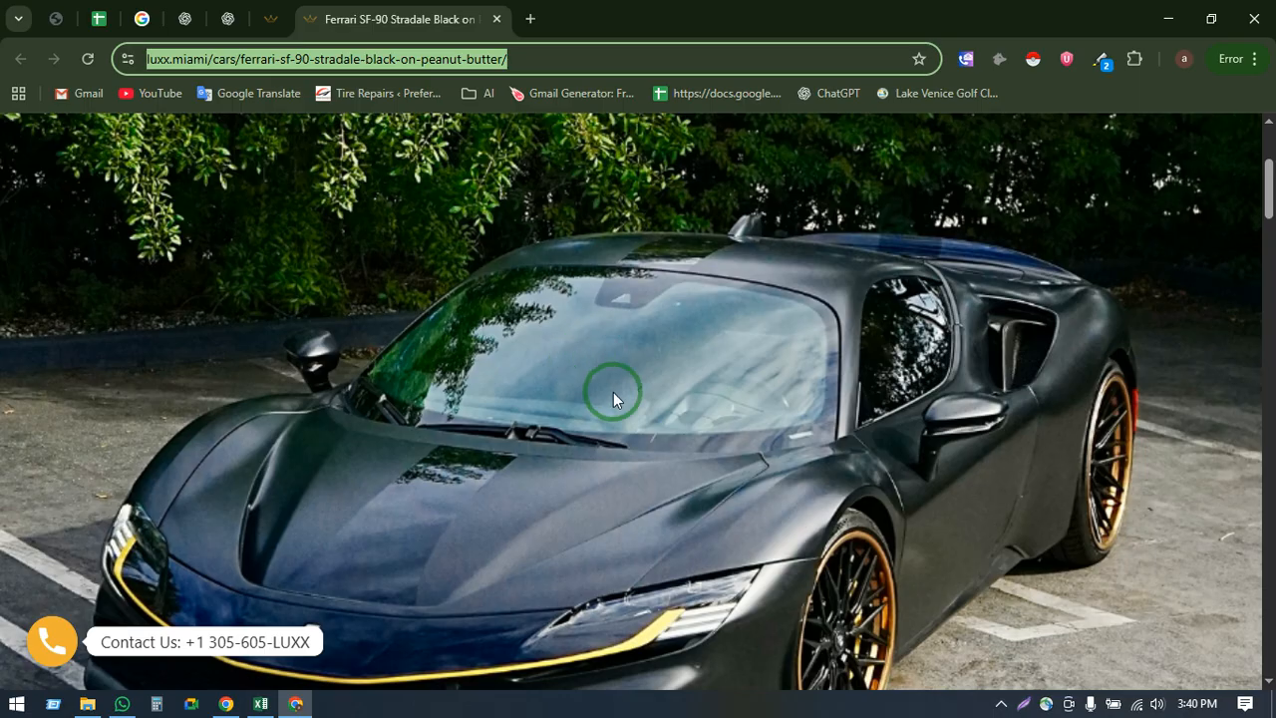
{"action": "right_click", "coordinate": [578, 325]}
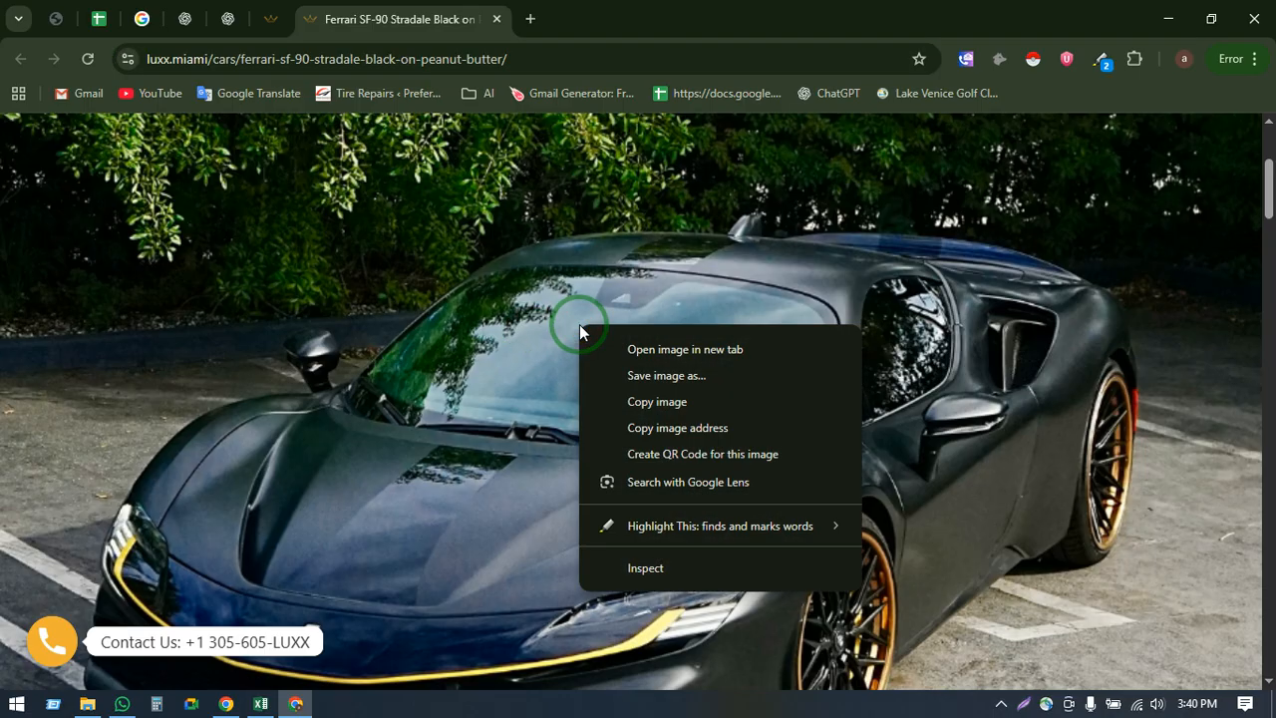
{"action": "left_click", "coordinate": [727, 430]}
{"action": "key", "text": "alt+Tab"}
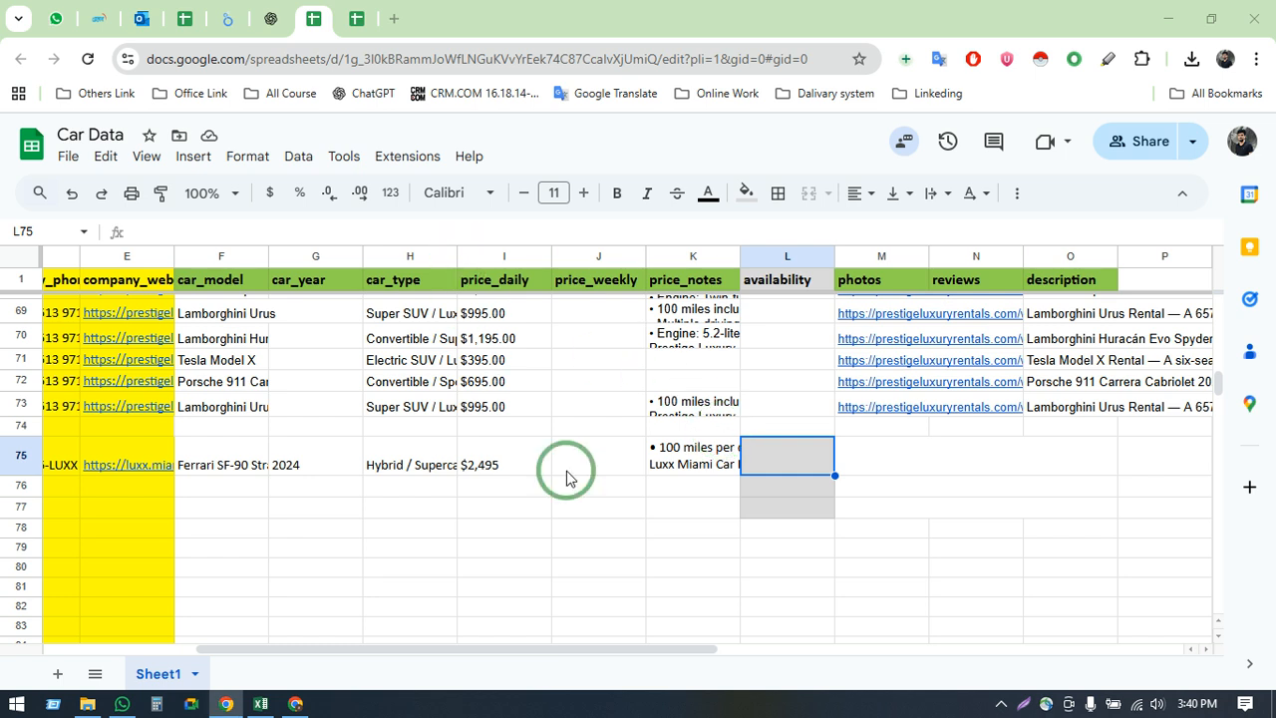
{"action": "left_click", "coordinate": [891, 458]}
{"action": "type", "text": "https://luxx.miami/wp-content/uploads/2023/12/Screenshot-2023-12-14-at-15.35.49-e1702579621162.png"}
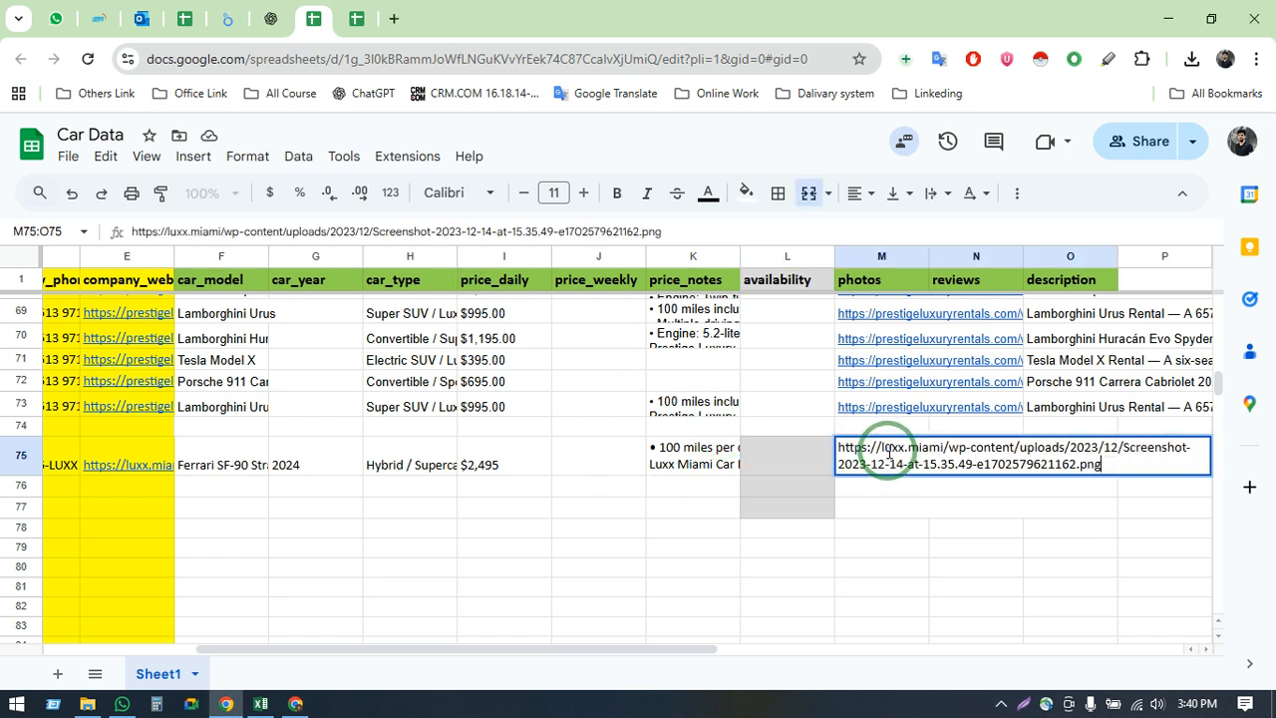
{"action": "key", "text": "Return"}
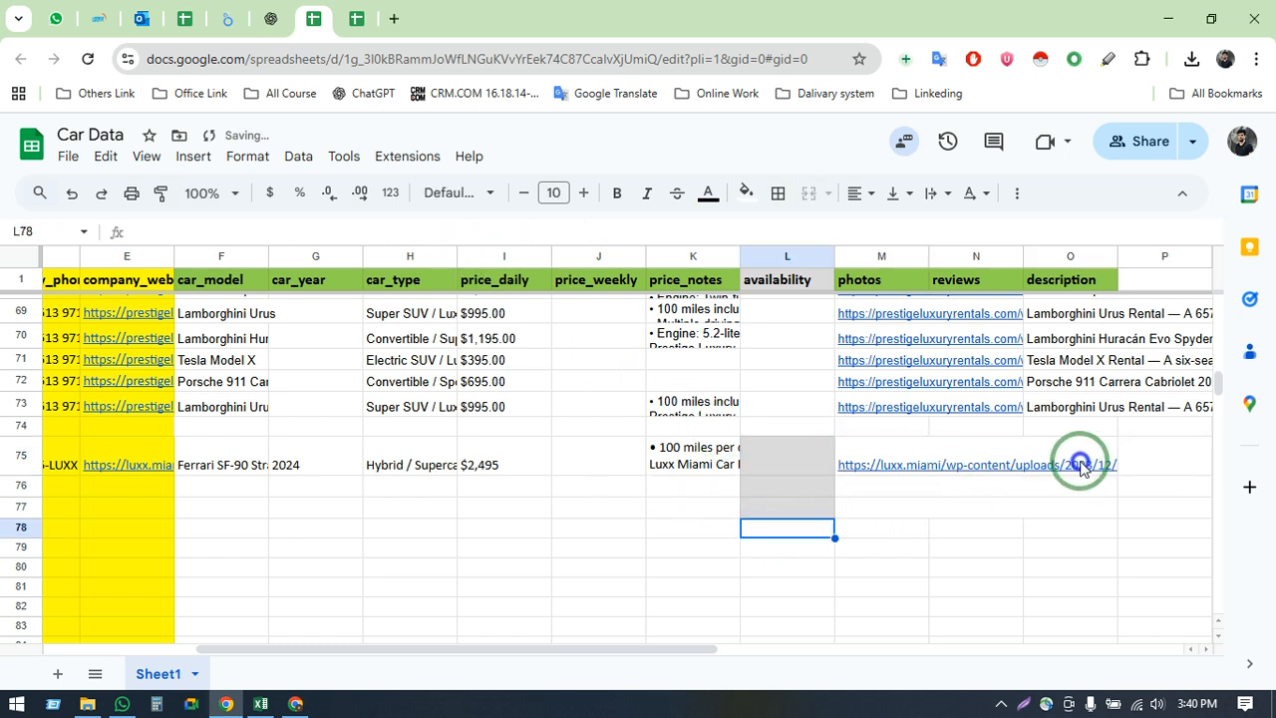
- Unmerge the cells M75:O75 that hold the photo link
{"action": "left_click", "coordinate": [1083, 468]}
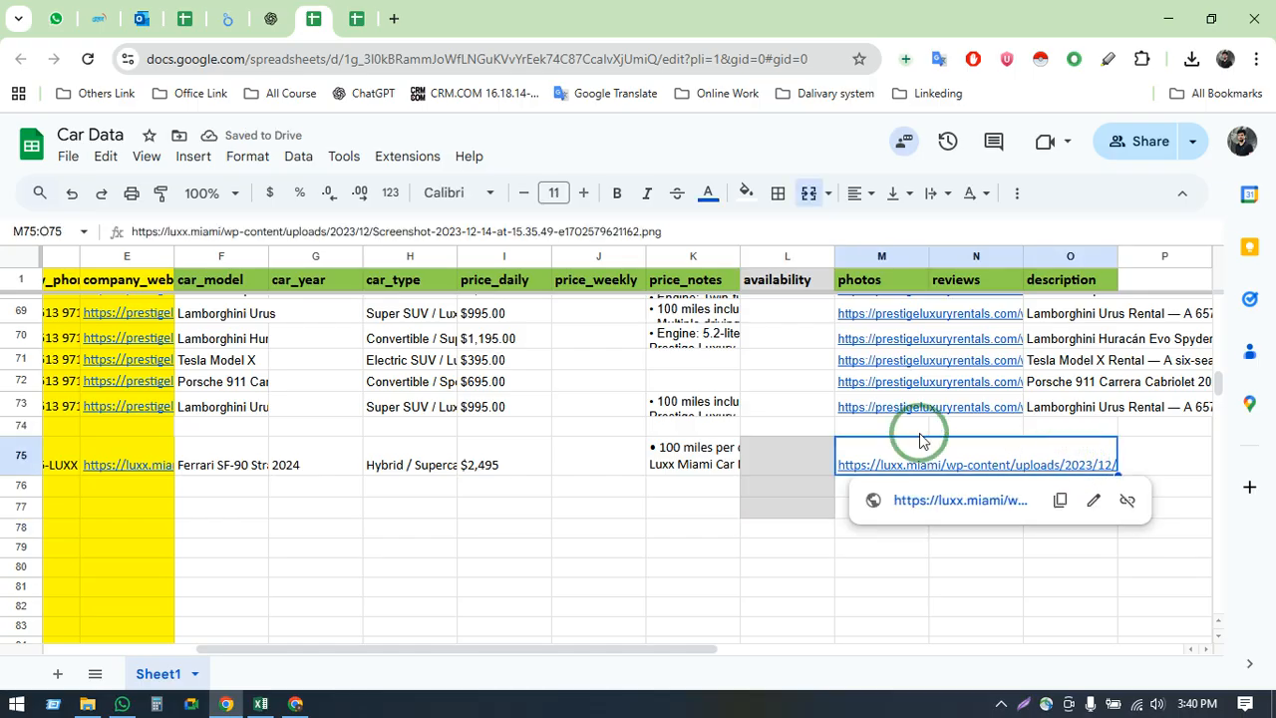
{"action": "left_click", "coordinate": [815, 195]}
{"action": "left_click", "coordinate": [812, 194]}
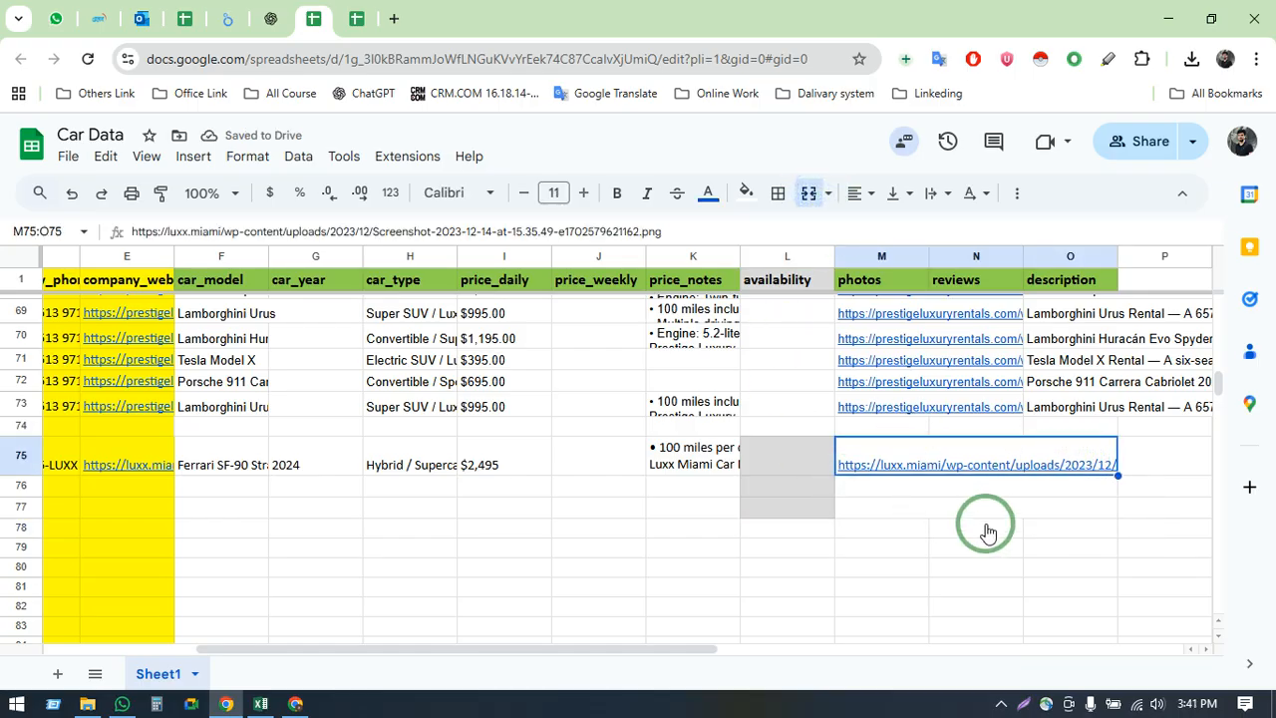
{"action": "left_click", "coordinate": [1044, 533]}
{"action": "left_click", "coordinate": [1069, 441]}
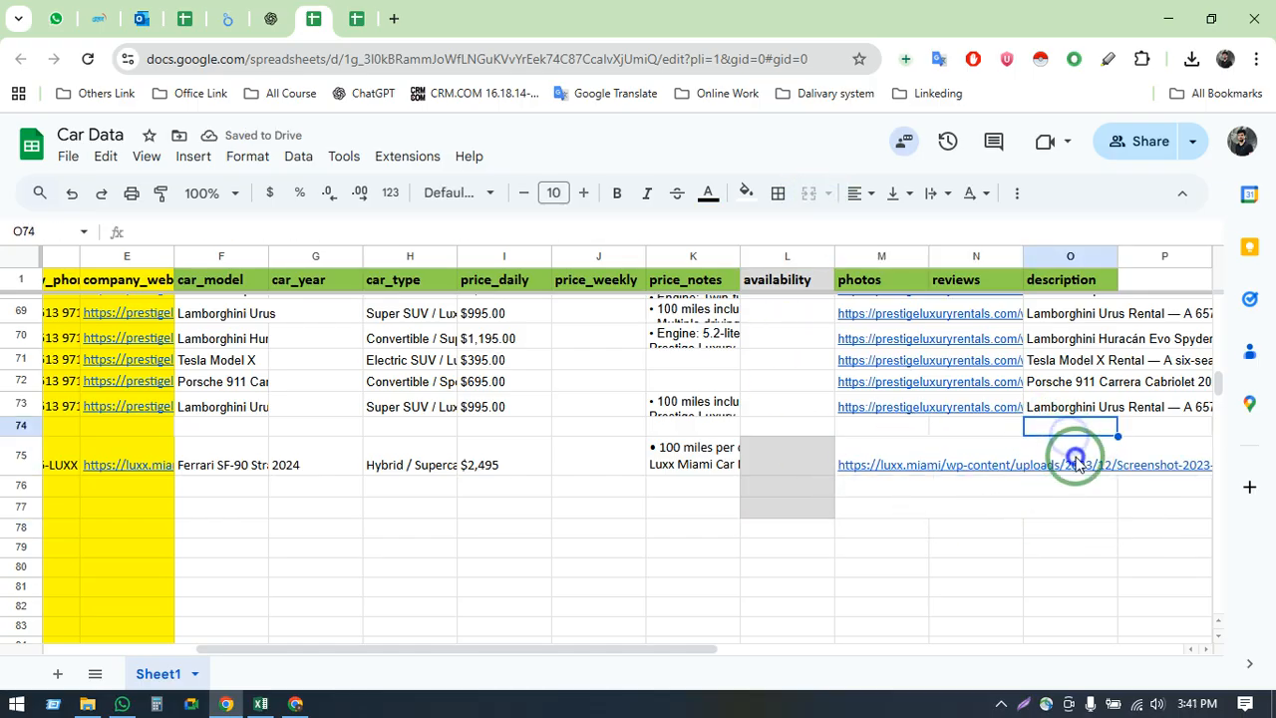
- Copy the four description paragraphs from the Ferrari SF-90 Stradale page into the description cell O75
{"action": "left_click", "coordinate": [1058, 257]}
{"action": "scroll", "coordinate": [453, 287], "scroll_direction": "down", "scroll_amount": 10}
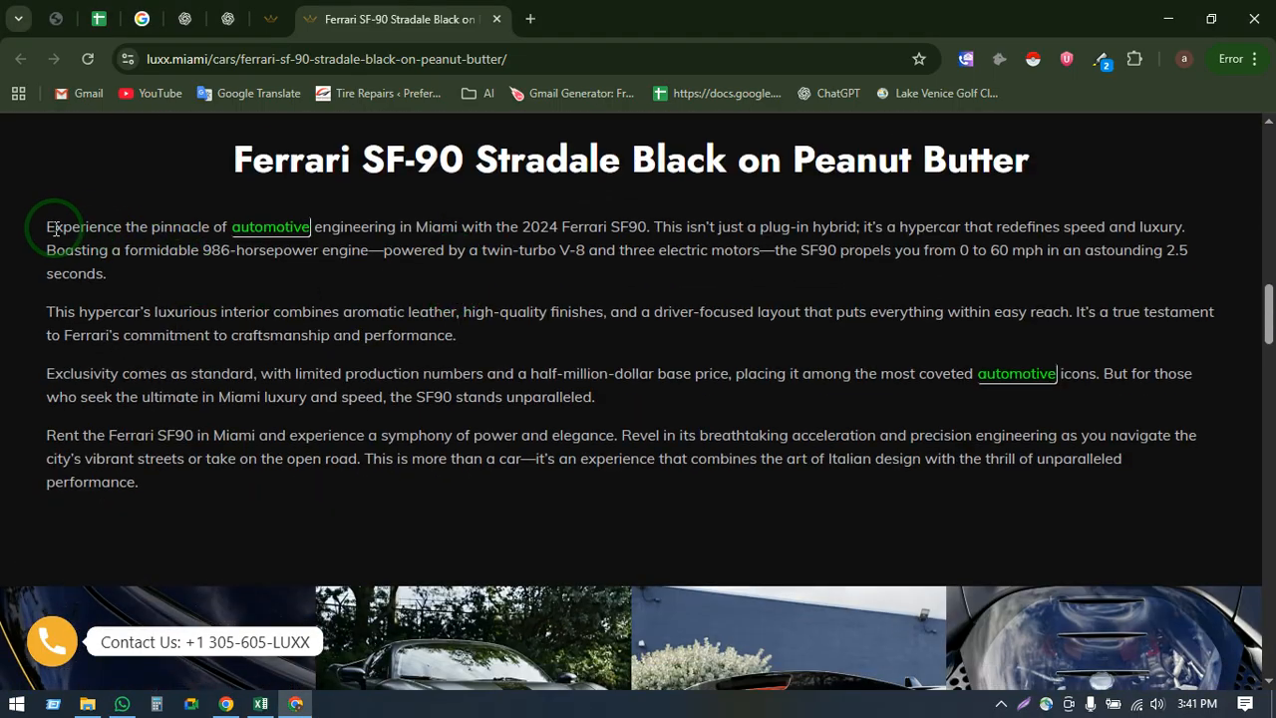
{"action": "left_click_drag", "start_coordinate": [48, 229], "coordinate": [196, 483]}
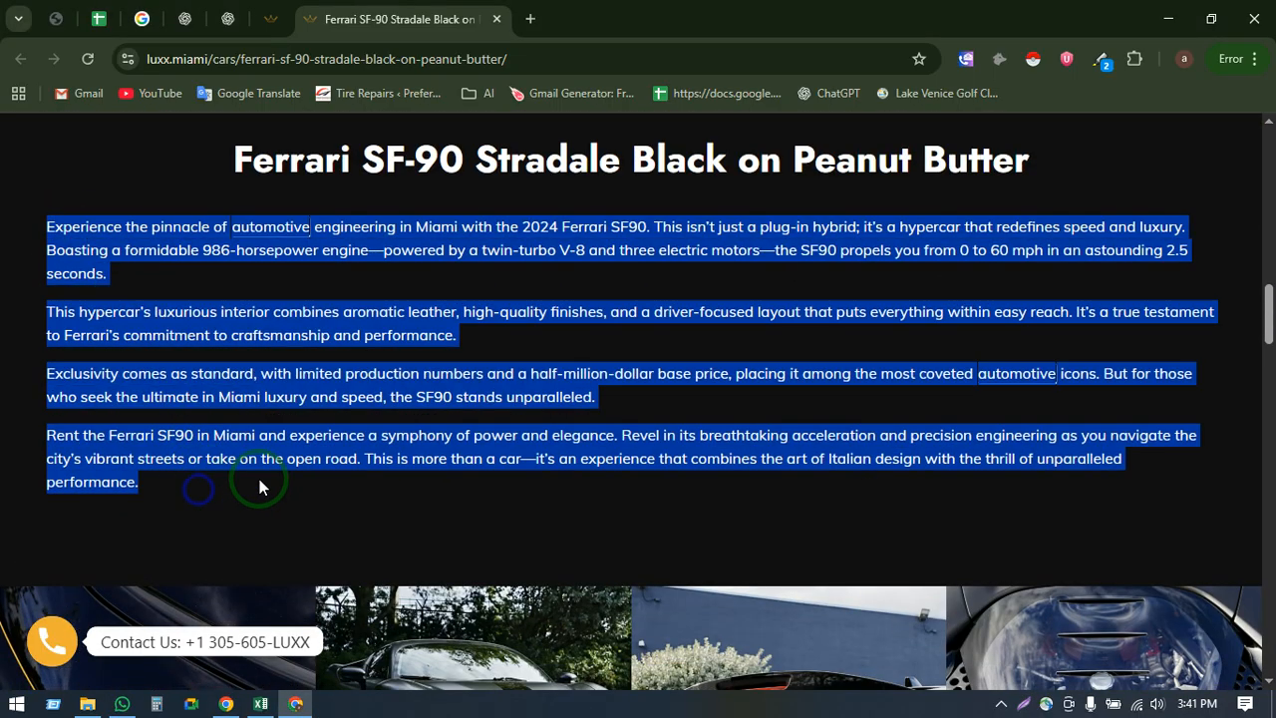
{"action": "key", "text": "alt+Tab"}
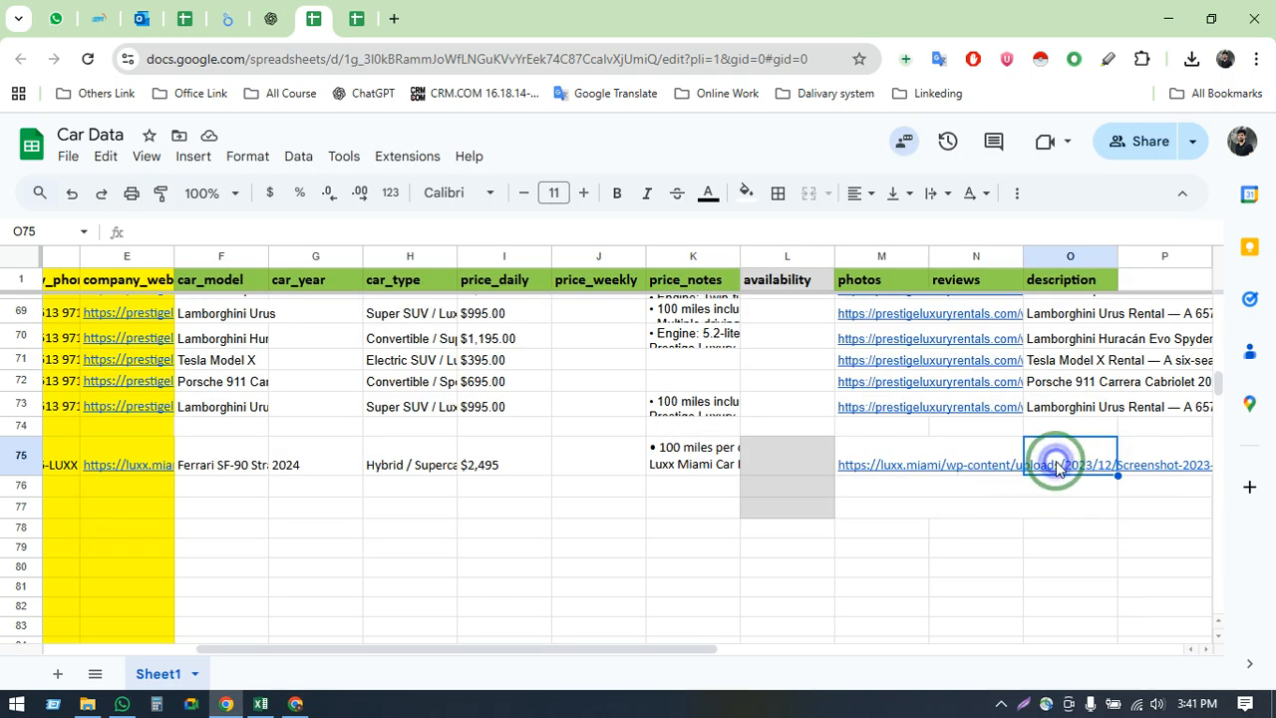
{"action": "double_click", "coordinate": [1059, 469]}
{"action": "key", "text": "ctrl+v"}
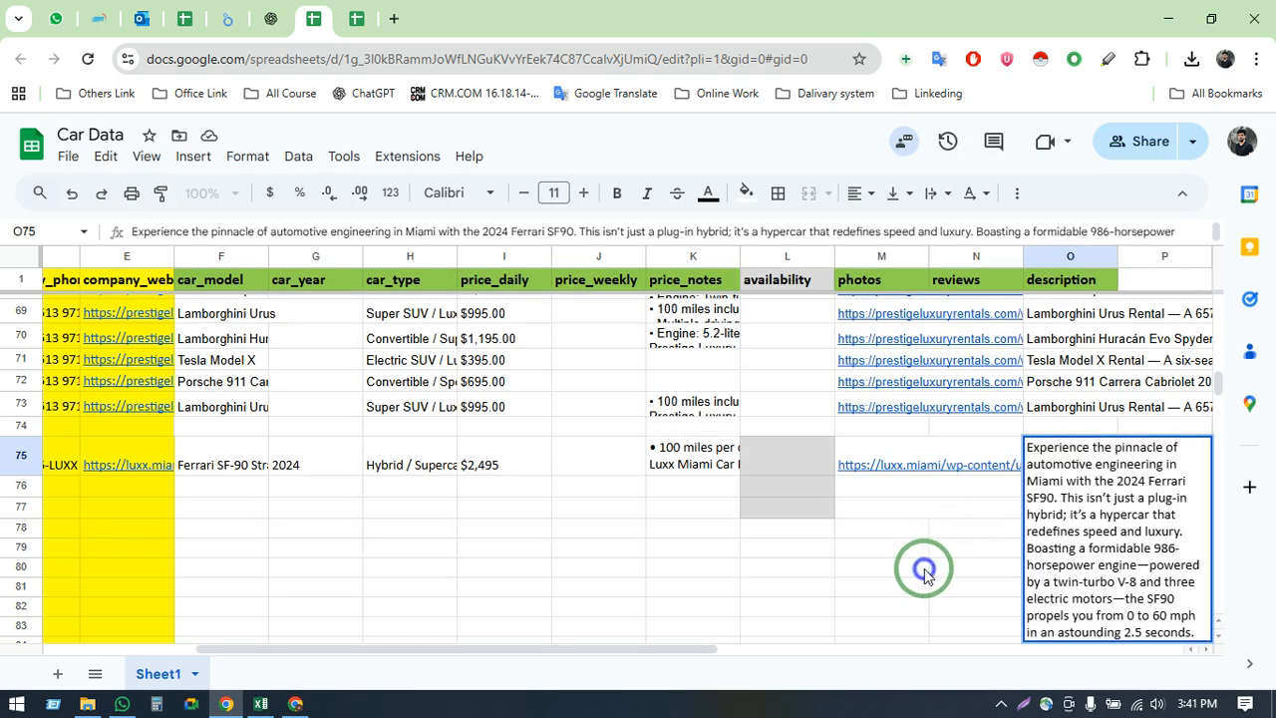
{"action": "left_click", "coordinate": [925, 570]}
{"action": "left_click", "coordinate": [1065, 453]}
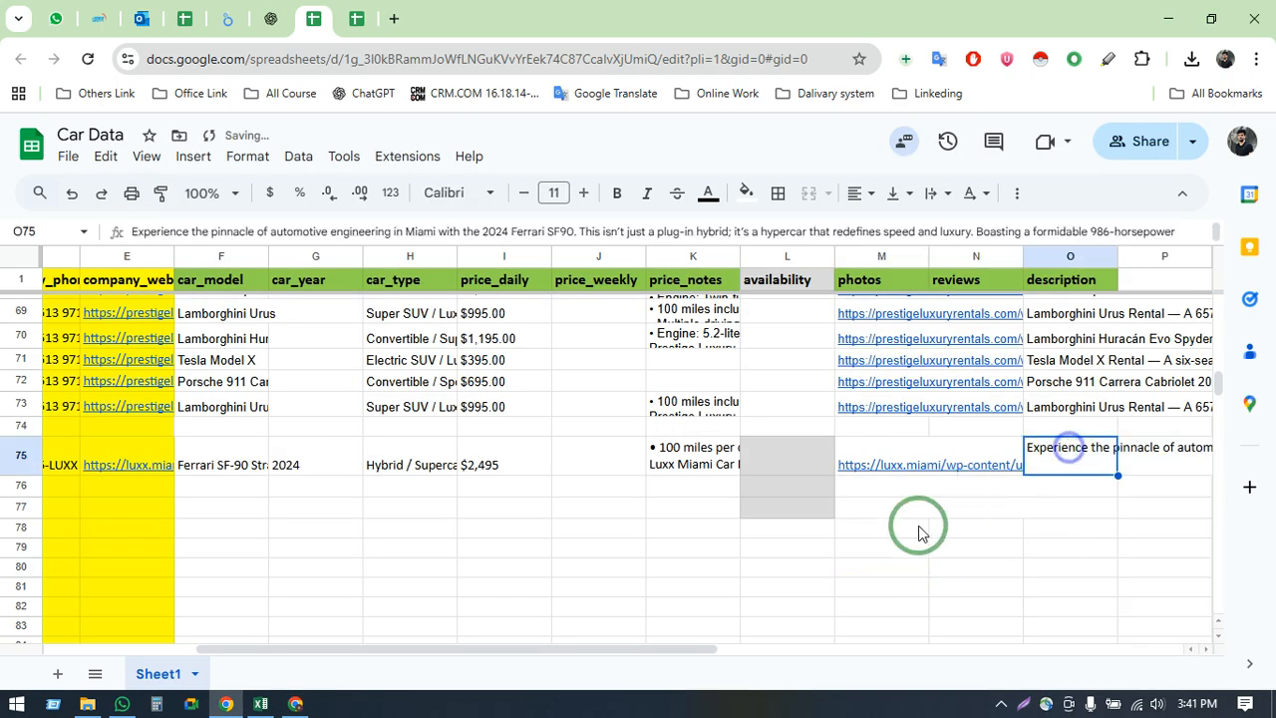
- Review the Luxx Miami company details in B75:E75 and the company column headers from company_name to company_website
{"action": "left_click", "coordinate": [638, 567]}
{"action": "left_click_drag", "start_coordinate": [559, 650], "coordinate": [93, 632]}
{"action": "left_click", "coordinate": [162, 467]}
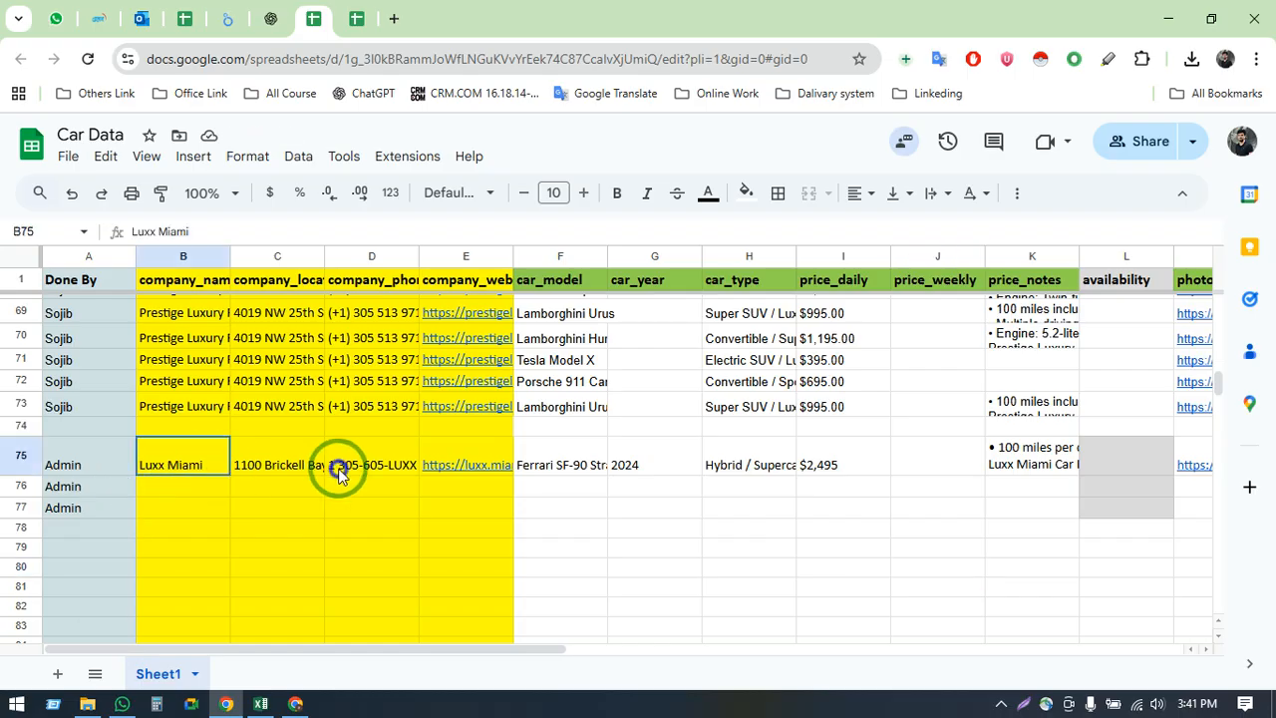
{"action": "left_click", "coordinate": [456, 472], "text": "shift"}
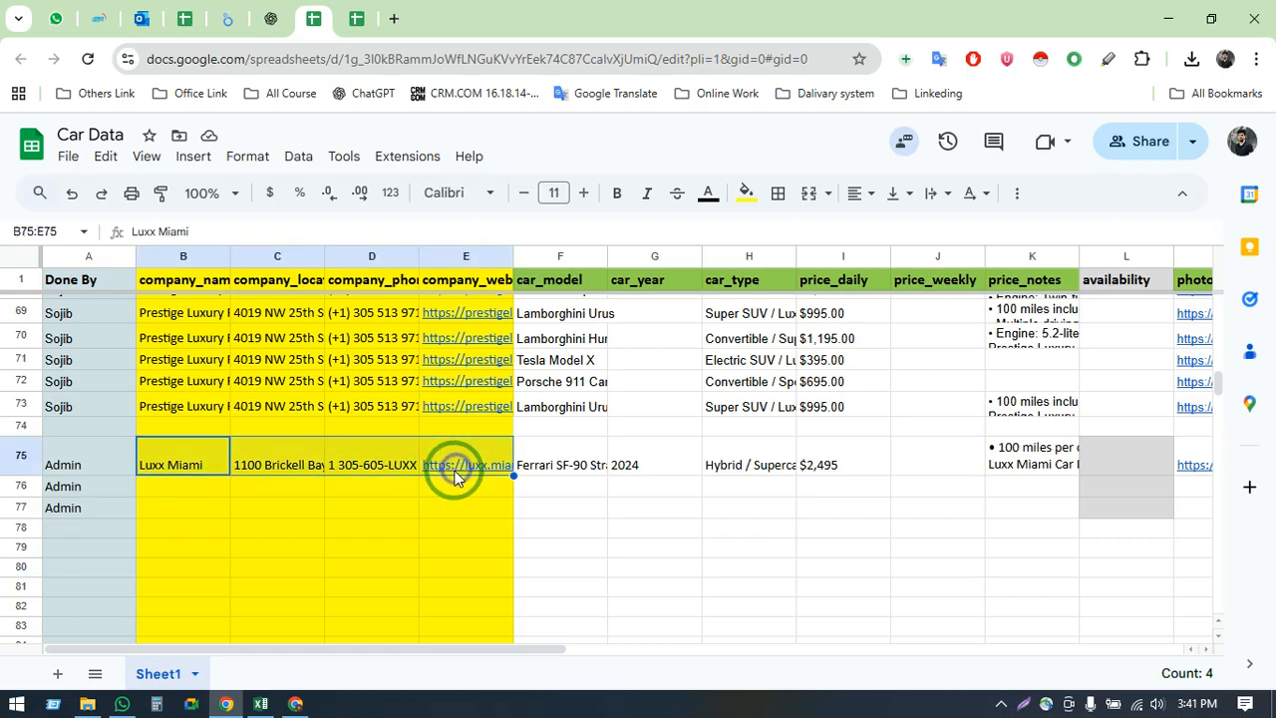
{"action": "left_click", "coordinate": [170, 284]}
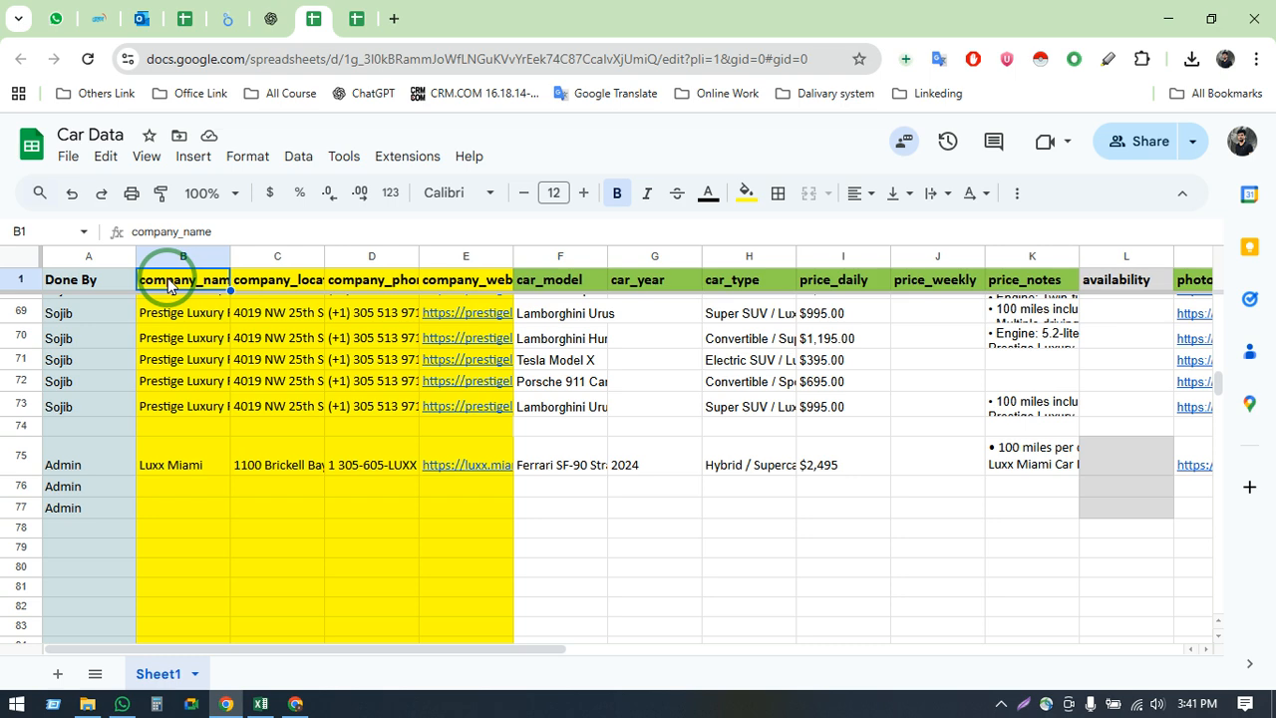
{"action": "key", "text": "Right"}
{"action": "key", "text": "Right"}
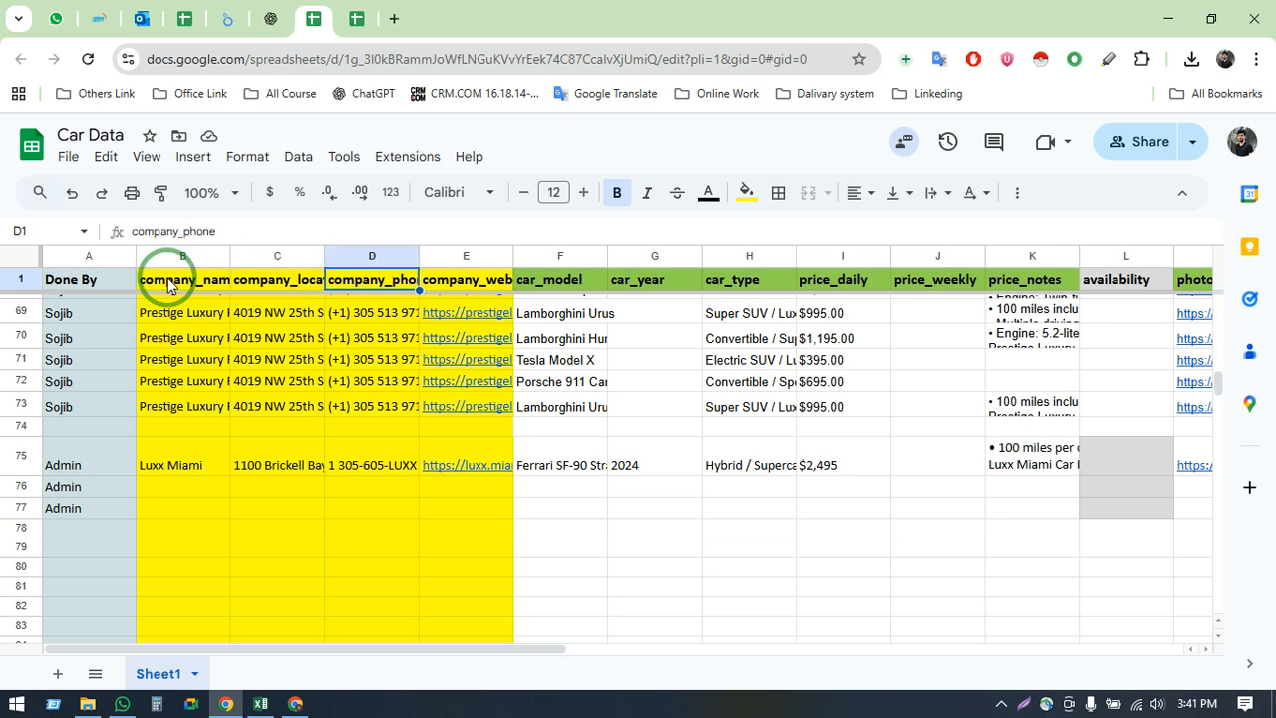
{"action": "key", "text": "Right"}
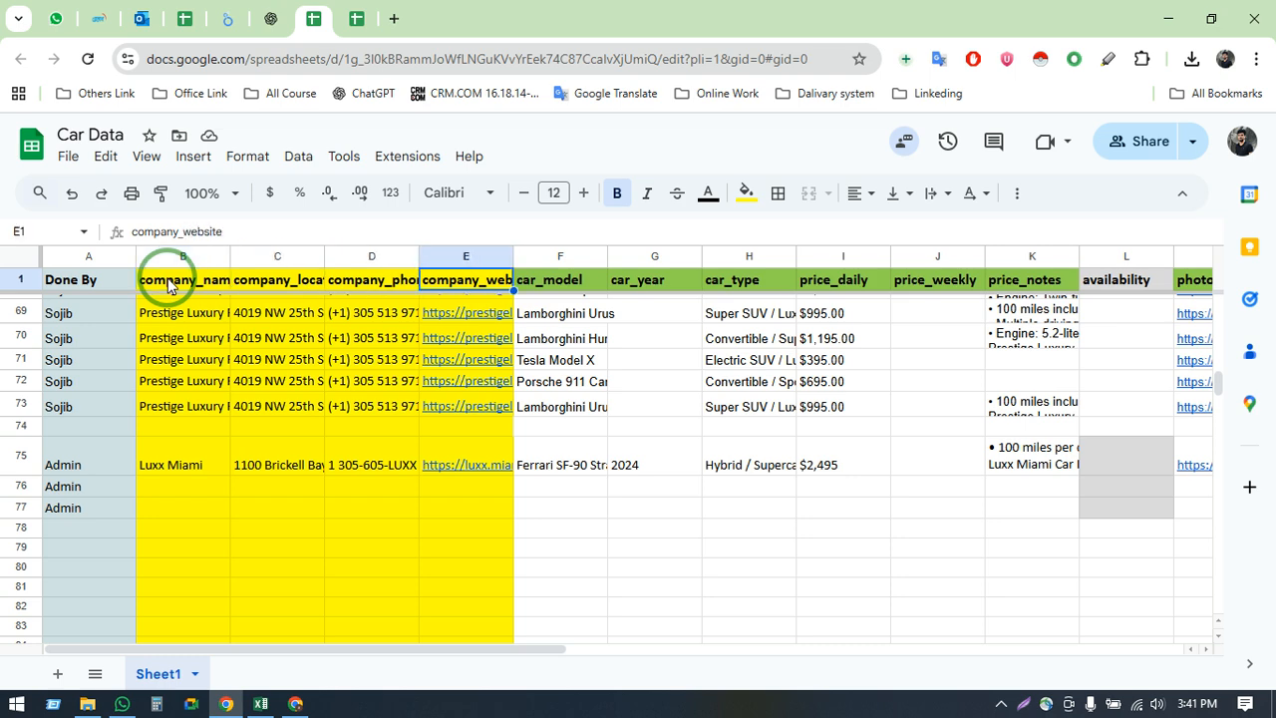
{"action": "left_click", "coordinate": [170, 286]}
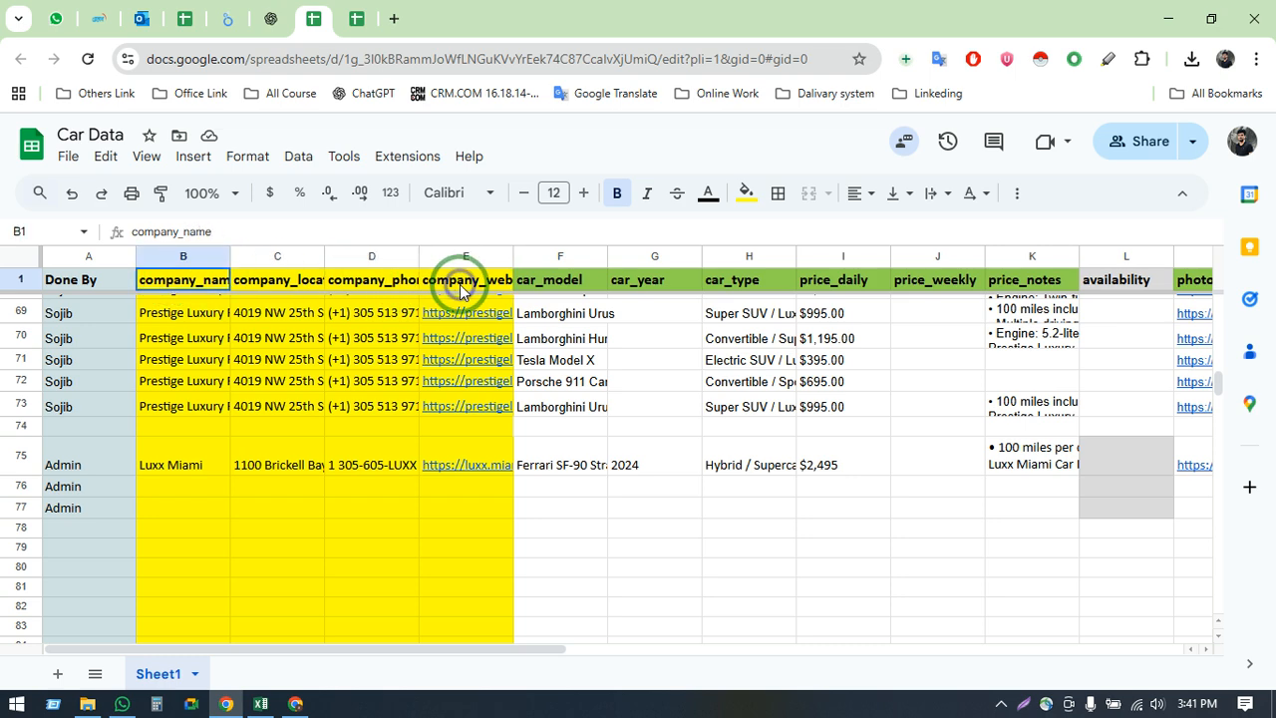
- Look over the Luxx Miami car listing and the Ferrari page header, and open the company's home page
{"action": "key", "text": "alt+Tab"}
{"action": "scroll", "coordinate": [448, 279], "scroll_direction": "up", "scroll_amount": 5}
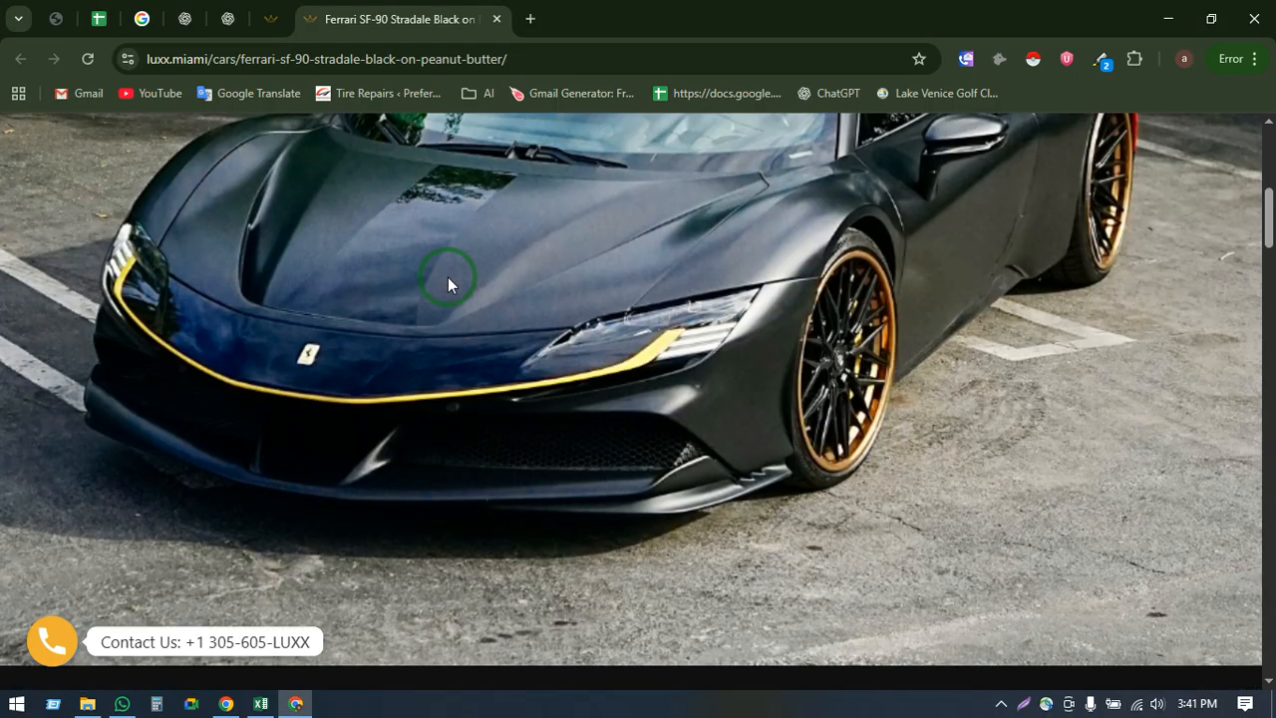
{"action": "left_click", "coordinate": [256, 30]}
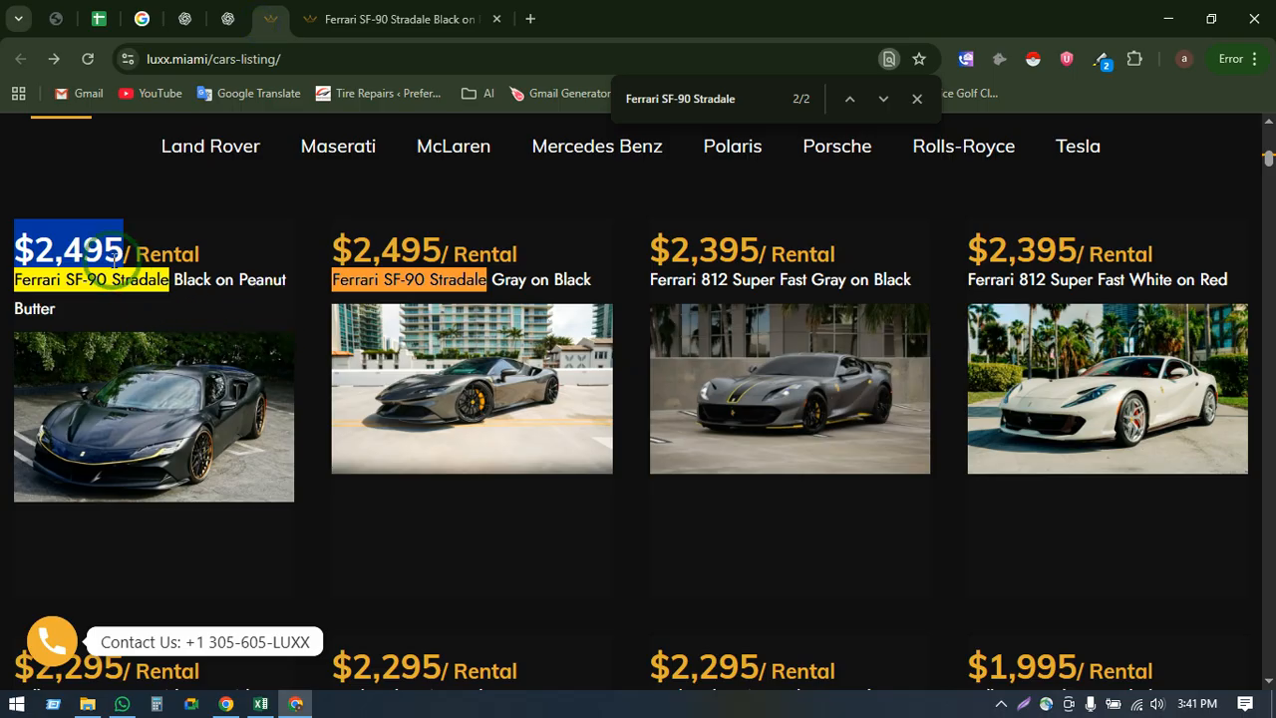
{"action": "scroll", "coordinate": [259, 324], "scroll_direction": "up", "scroll_amount": 2}
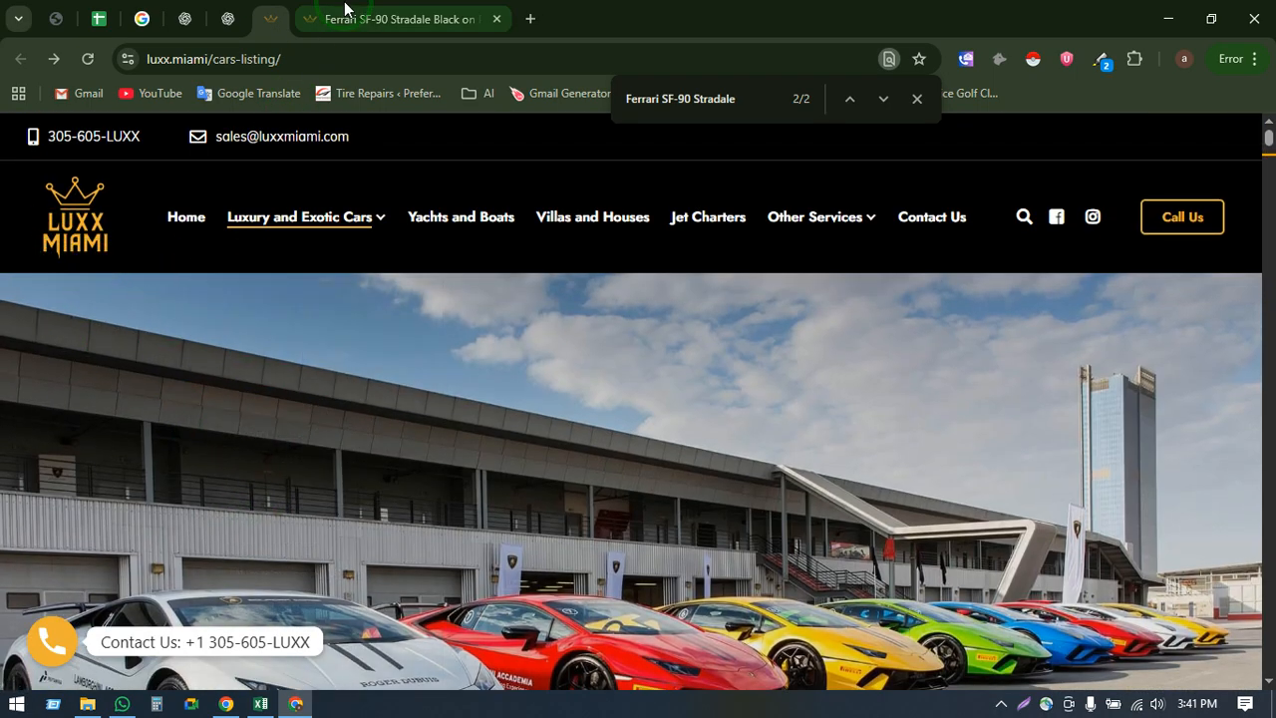
{"action": "left_click", "coordinate": [399, 19]}
{"action": "scroll", "coordinate": [109, 260], "scroll_direction": "up", "scroll_amount": 1}
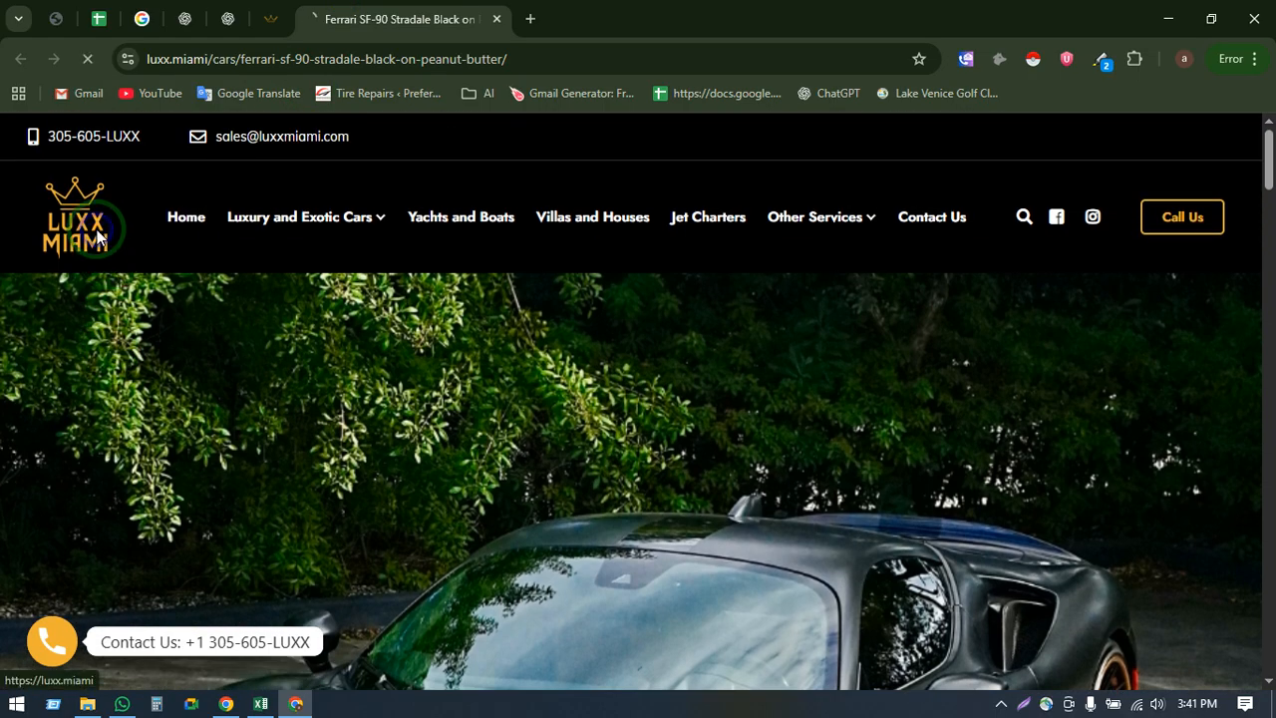
{"action": "left_click", "coordinate": [101, 237]}
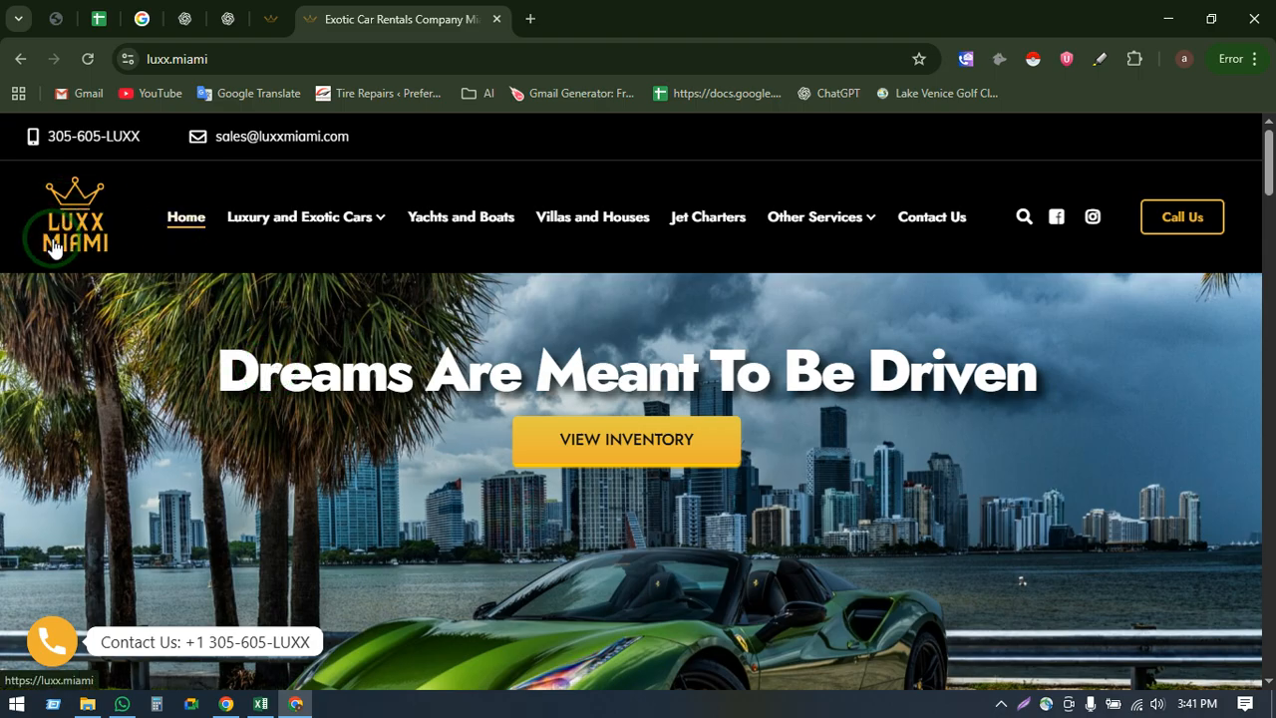
- Check the company name and location cells B75 and C75, and search the Luxx Miami home page through its footer for the company's location
{"action": "key", "text": "alt+Tab"}
{"action": "left_click", "coordinate": [189, 464]}
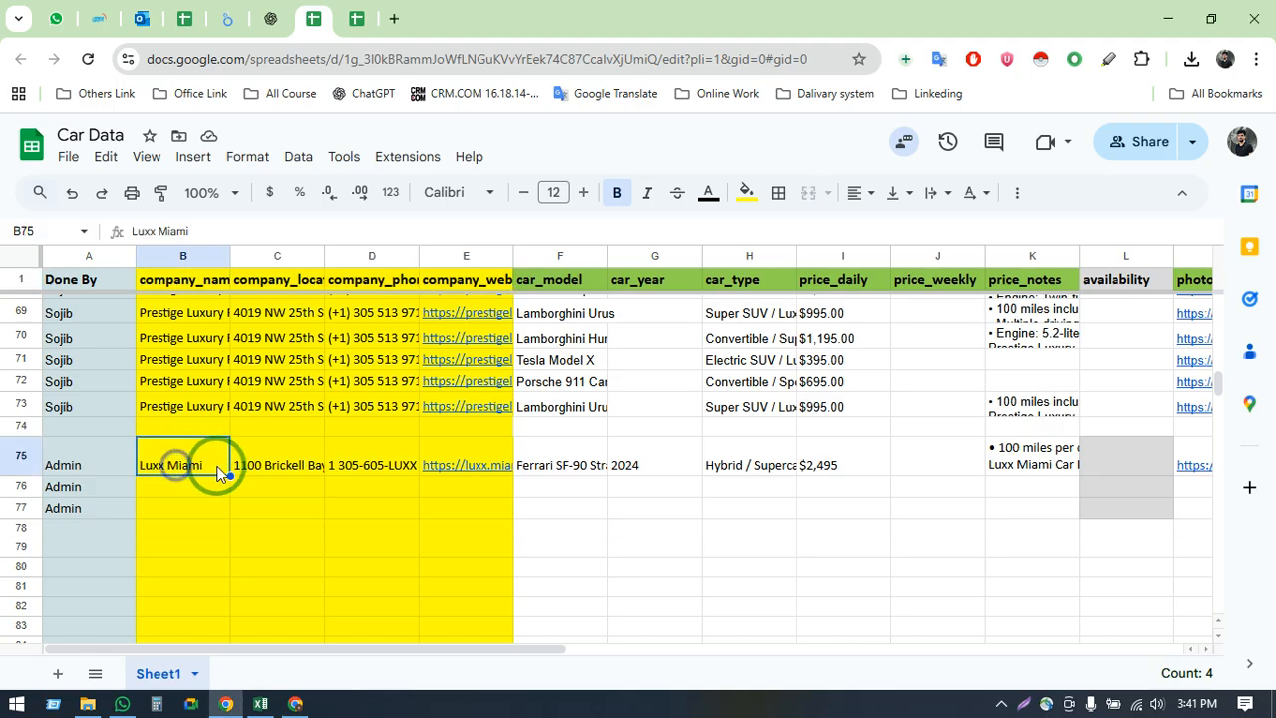
{"action": "left_click", "coordinate": [309, 469]}
{"action": "key", "text": "alt+Tab"}
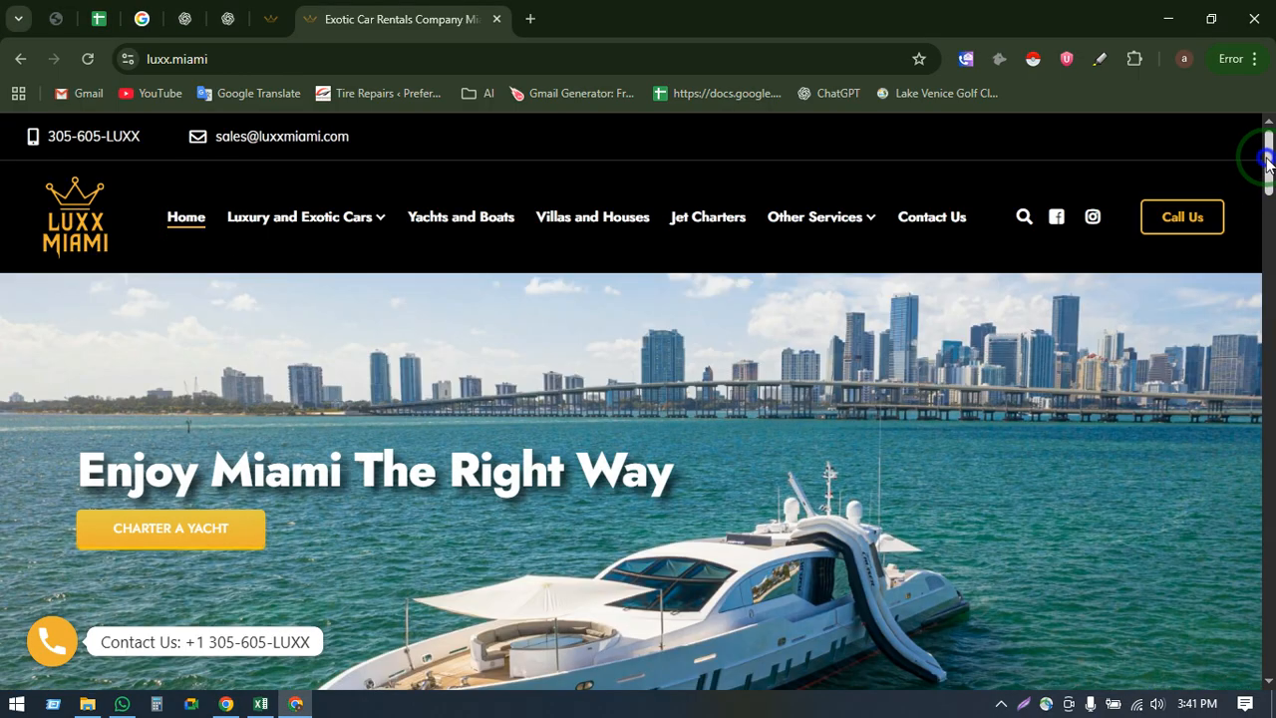
{"action": "left_click_drag", "start_coordinate": [1268, 159], "coordinate": [1226, 705]}
{"action": "scroll", "coordinate": [383, 459], "scroll_direction": "up", "scroll_amount": 8}
{"action": "scroll", "coordinate": [383, 455], "scroll_direction": "up", "scroll_amount": 6}
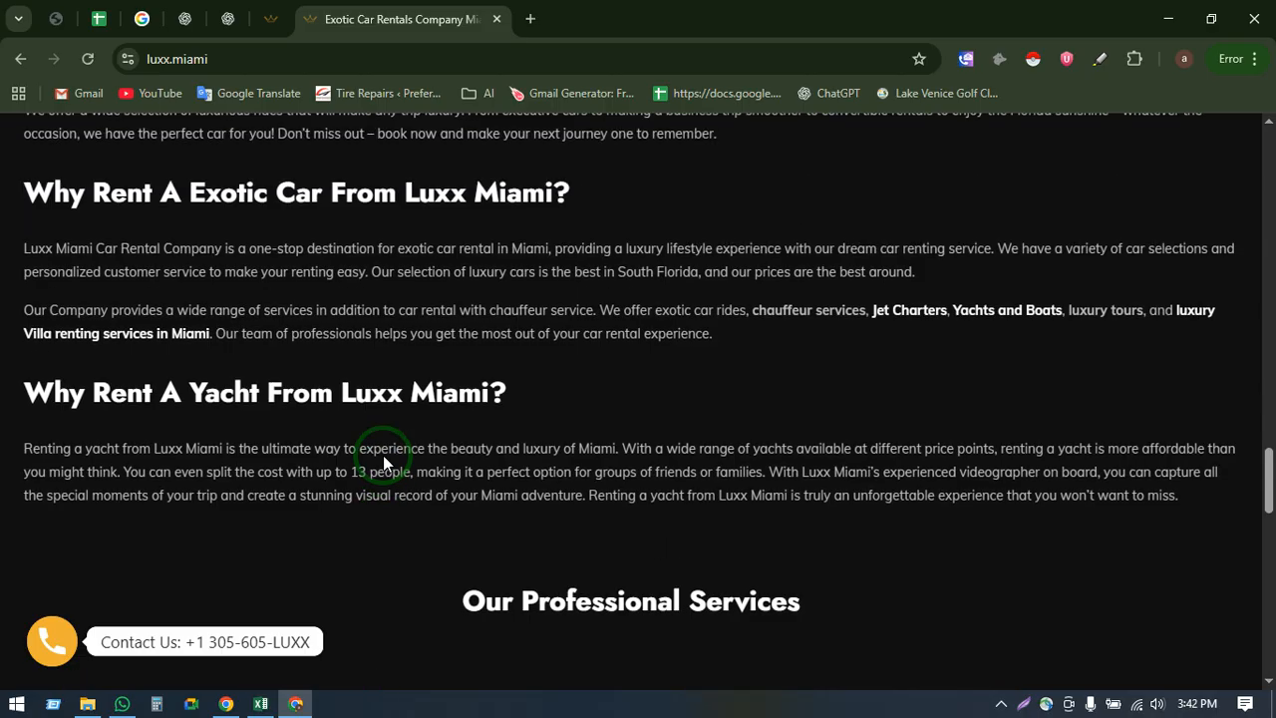
{"action": "scroll", "coordinate": [383, 454], "scroll_direction": "down", "scroll_amount": 10}
{"action": "scroll", "coordinate": [384, 459], "scroll_direction": "down", "scroll_amount": 4}
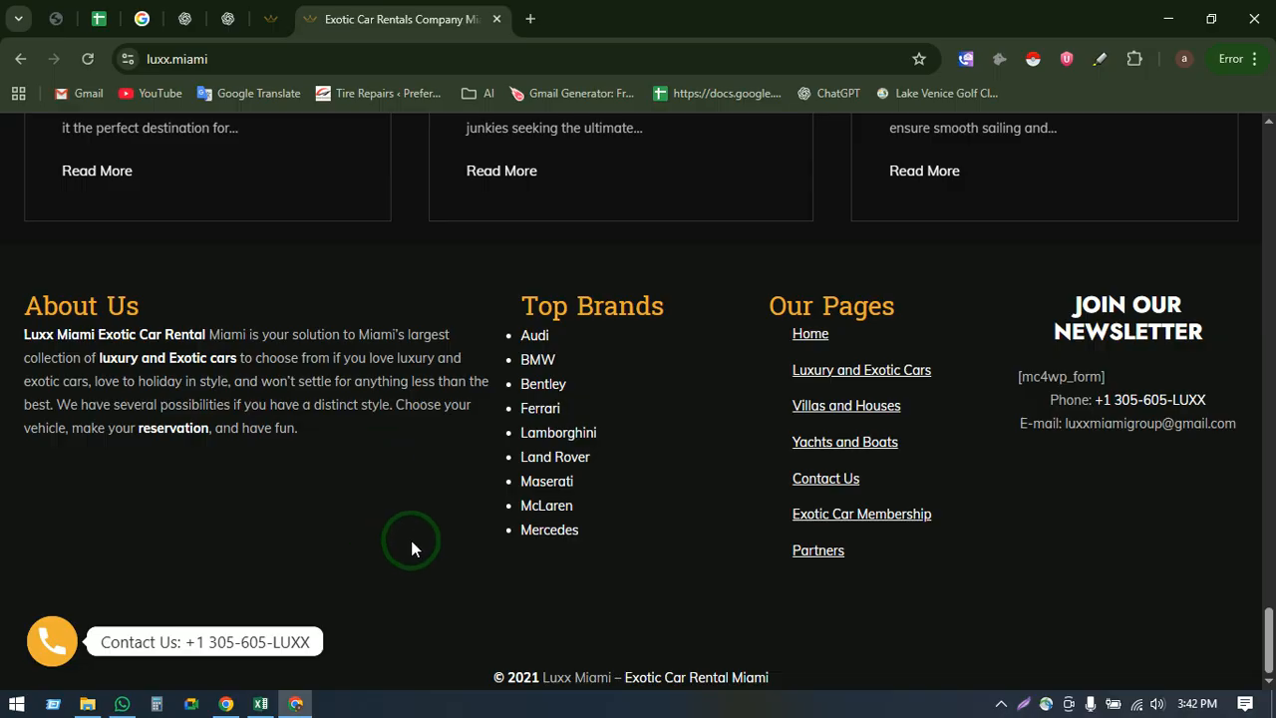
- Search the Luxx Miami home page from the footer back up to the header for the company's location
{"action": "scroll", "coordinate": [268, 403], "scroll_direction": "up", "scroll_amount": 4}
{"action": "scroll", "coordinate": [281, 408], "scroll_direction": "up", "scroll_amount": 6}
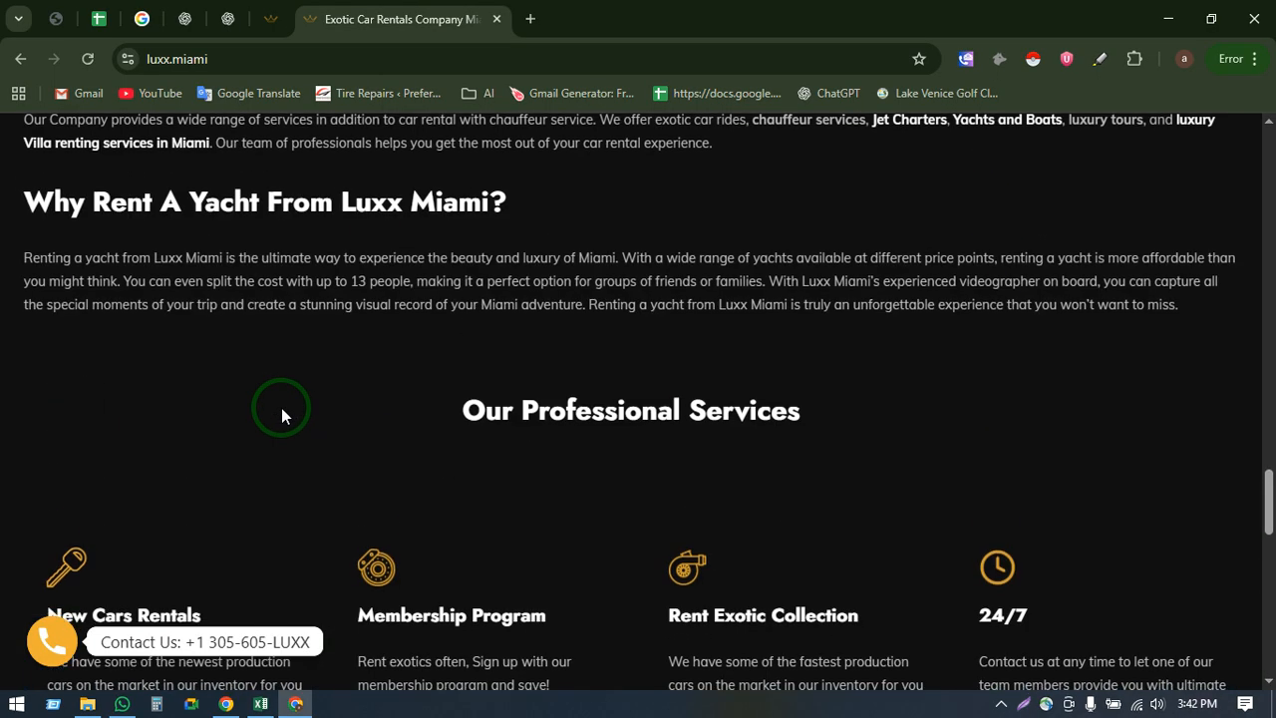
{"action": "scroll", "coordinate": [281, 408], "scroll_direction": "down", "scroll_amount": 2}
{"action": "scroll", "coordinate": [281, 408], "scroll_direction": "up", "scroll_amount": 4}
{"action": "scroll", "coordinate": [283, 409], "scroll_direction": "up", "scroll_amount": 15}
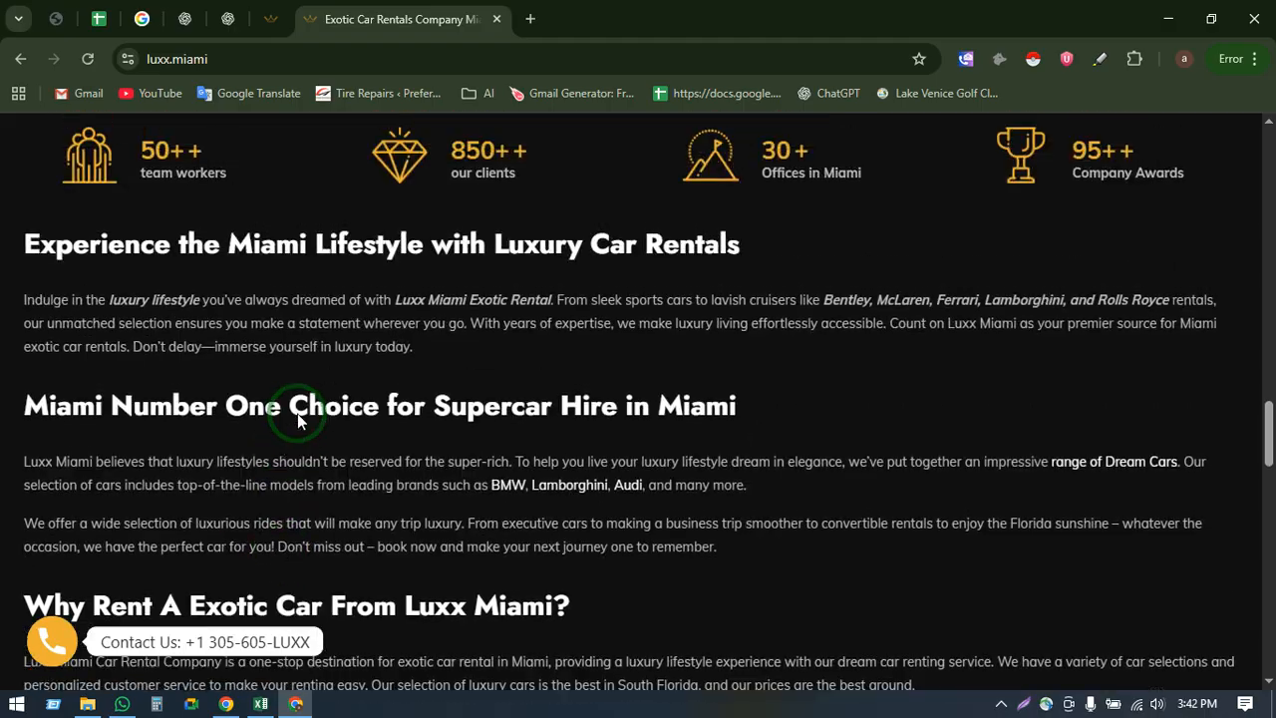
{"action": "scroll", "coordinate": [298, 414], "scroll_direction": "down", "scroll_amount": 3}
{"action": "scroll", "coordinate": [318, 431], "scroll_direction": "up", "scroll_amount": 10}
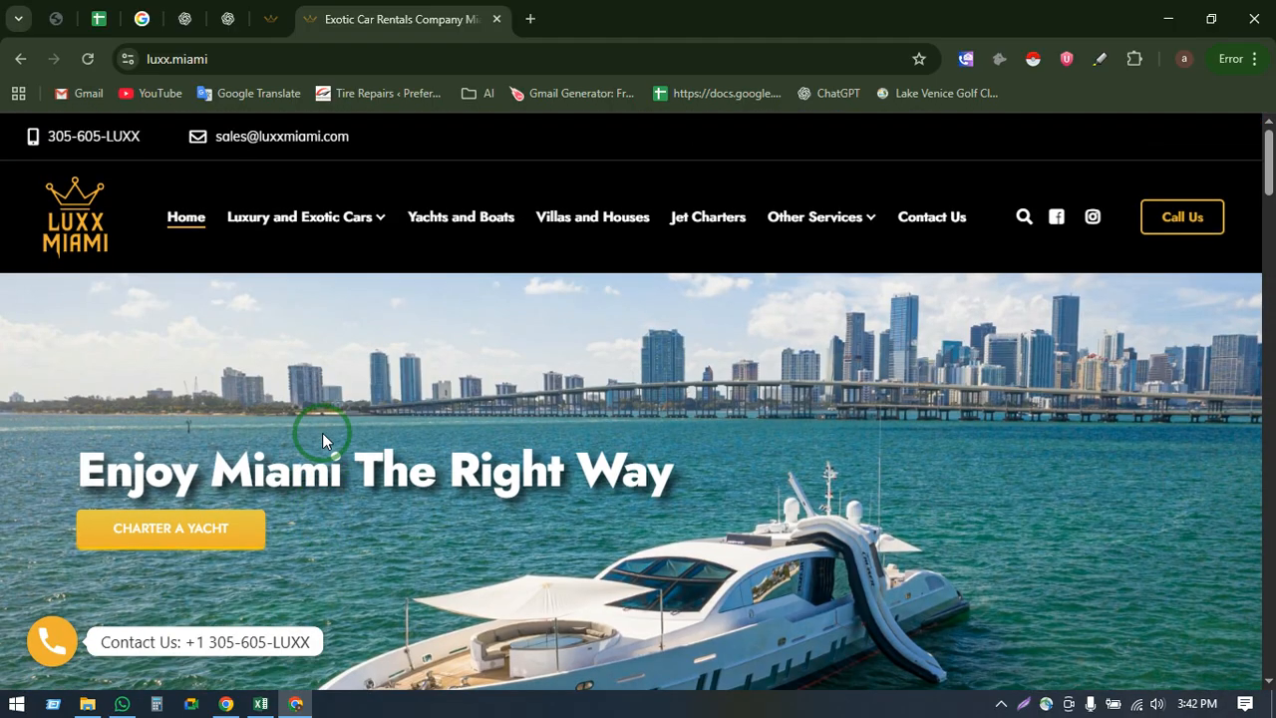
- Open the Luxx Miami contact page and find the company's address on its map
{"action": "left_click", "coordinate": [949, 227]}
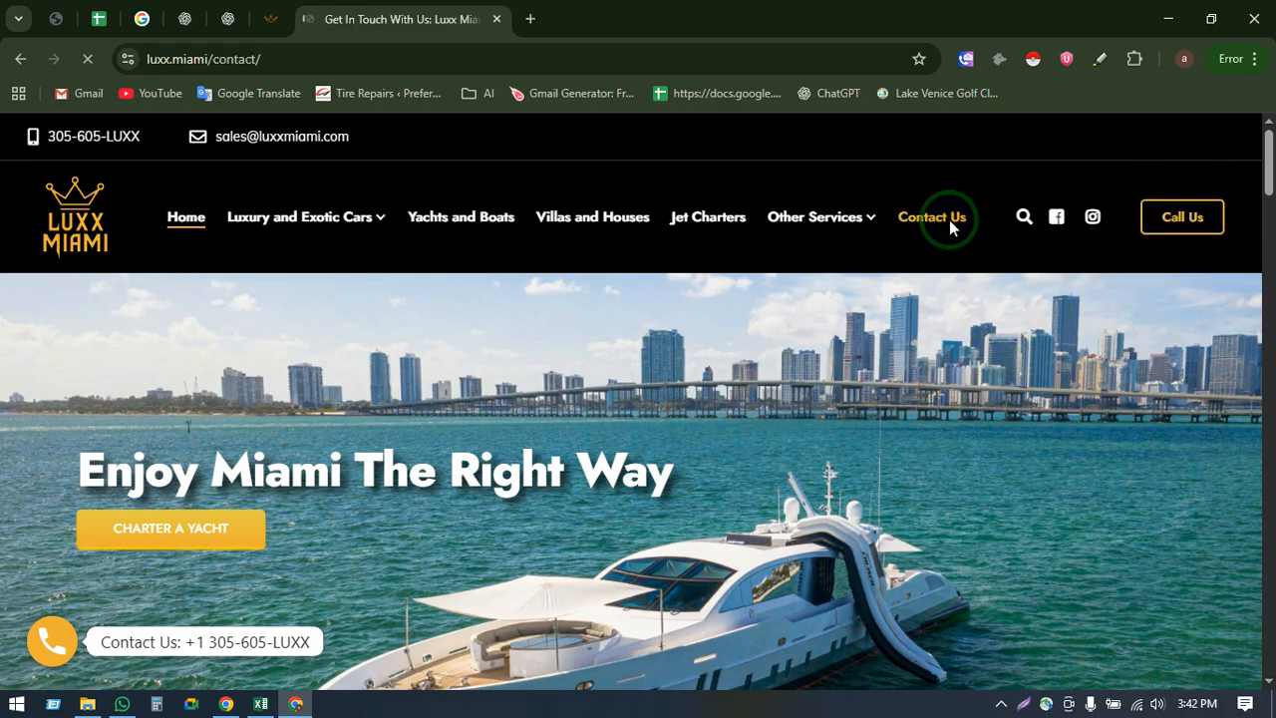
{"action": "scroll", "coordinate": [504, 406], "scroll_direction": "down", "scroll_amount": 5}
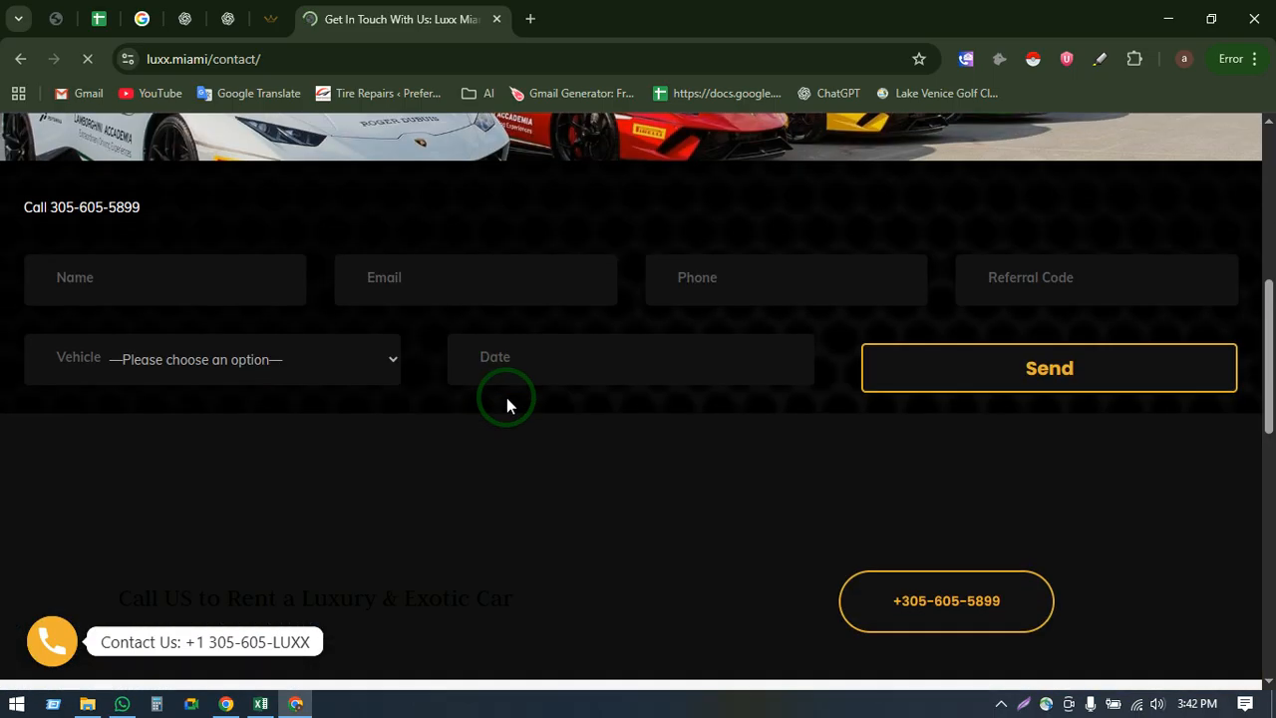
{"action": "scroll", "coordinate": [507, 404], "scroll_direction": "down", "scroll_amount": 4}
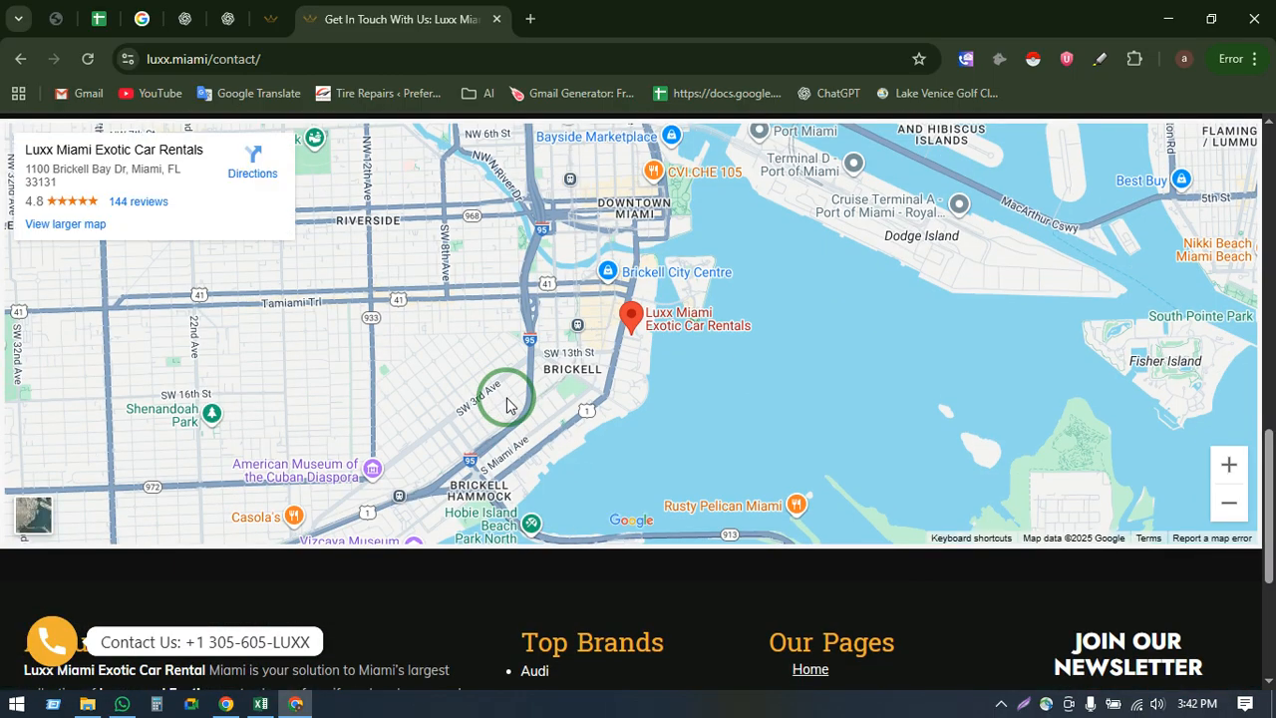
{"action": "scroll", "coordinate": [506, 399], "scroll_direction": "up", "scroll_amount": 4}
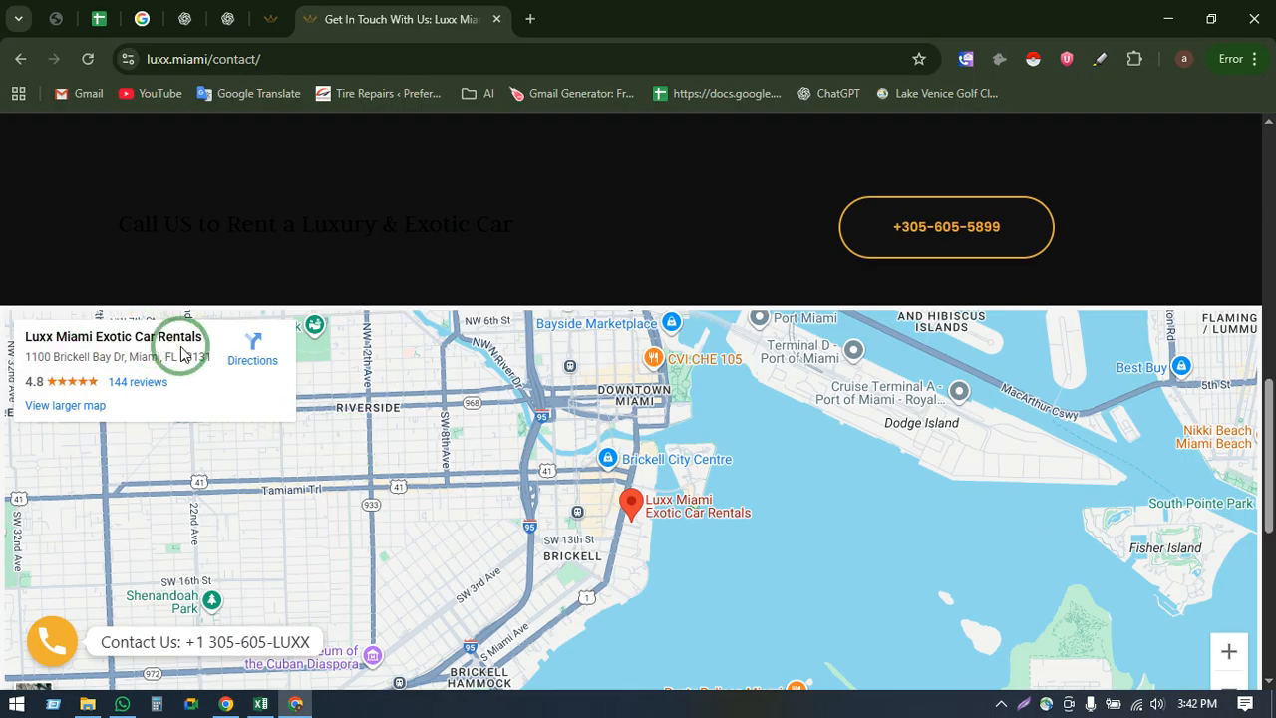
- Check the company phone cell D75 in the Car Data sheet against the phone and e-mail in the contact page header
{"action": "key", "text": "alt+Tab"}
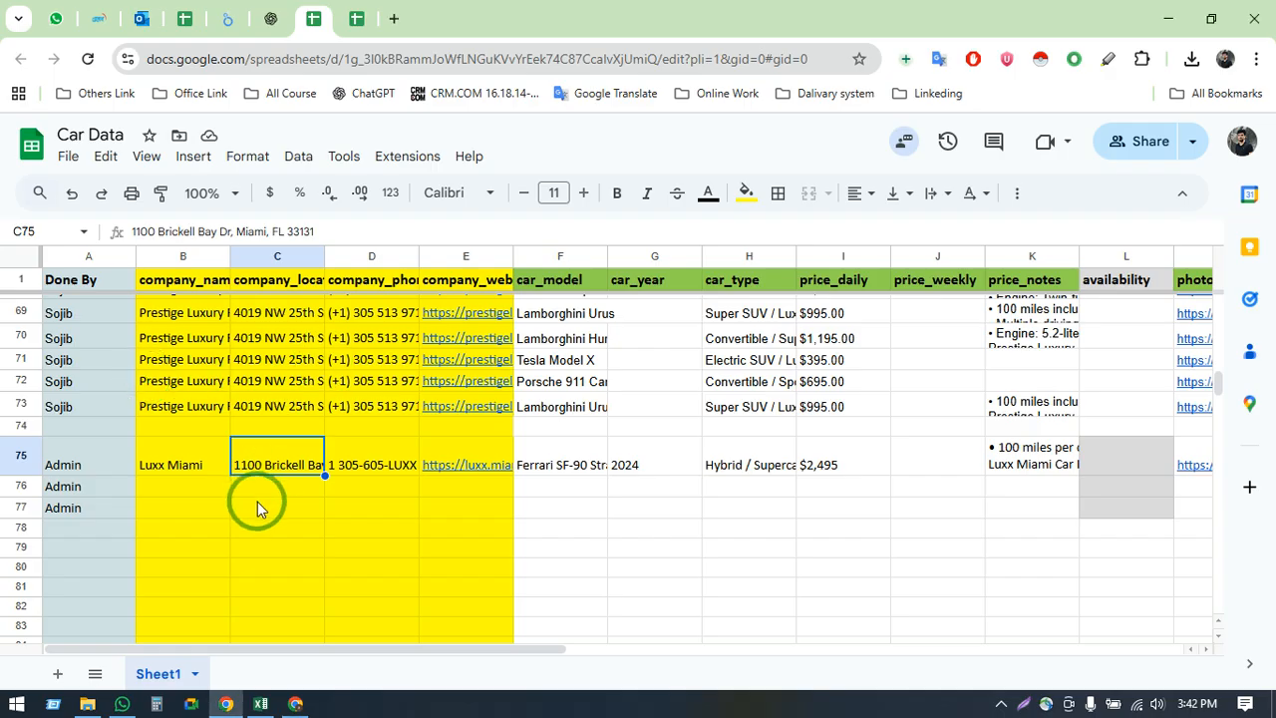
{"action": "left_click", "coordinate": [363, 465]}
{"action": "key", "text": "alt+Tab"}
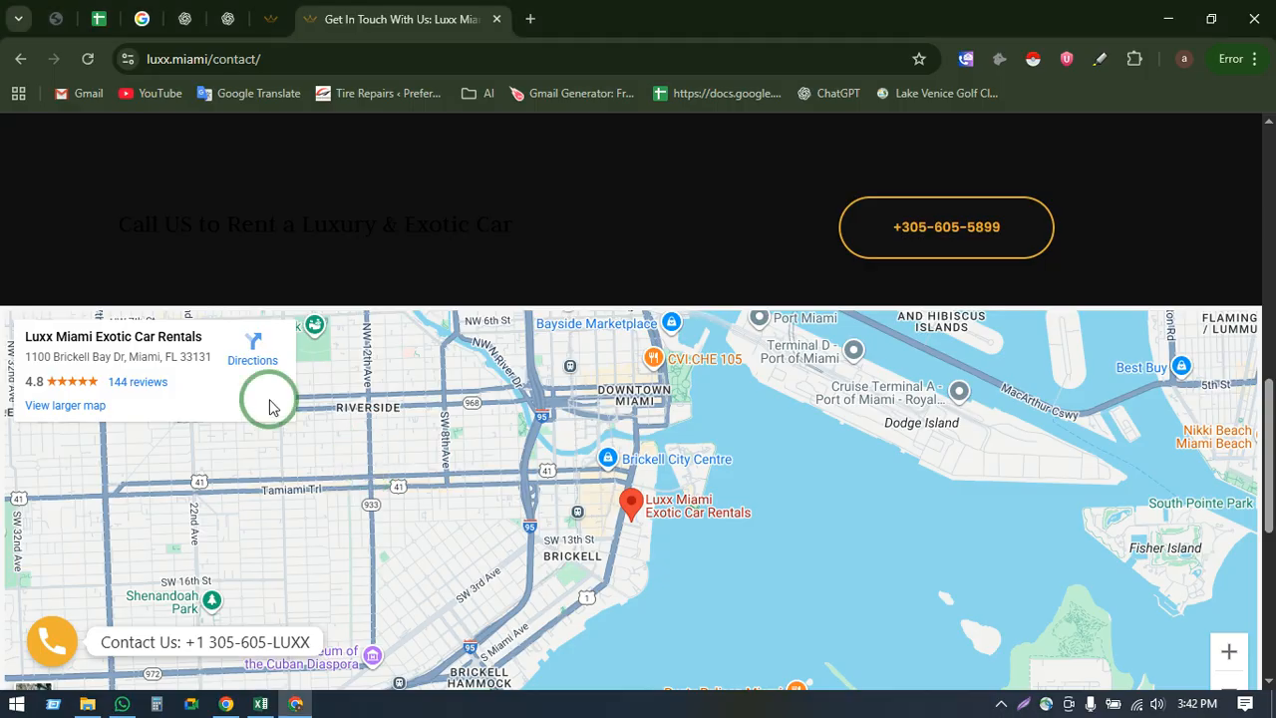
{"action": "scroll", "coordinate": [385, 362], "scroll_direction": "up", "scroll_amount": 8}
{"action": "scroll", "coordinate": [387, 340], "scroll_direction": "up", "scroll_amount": 3}
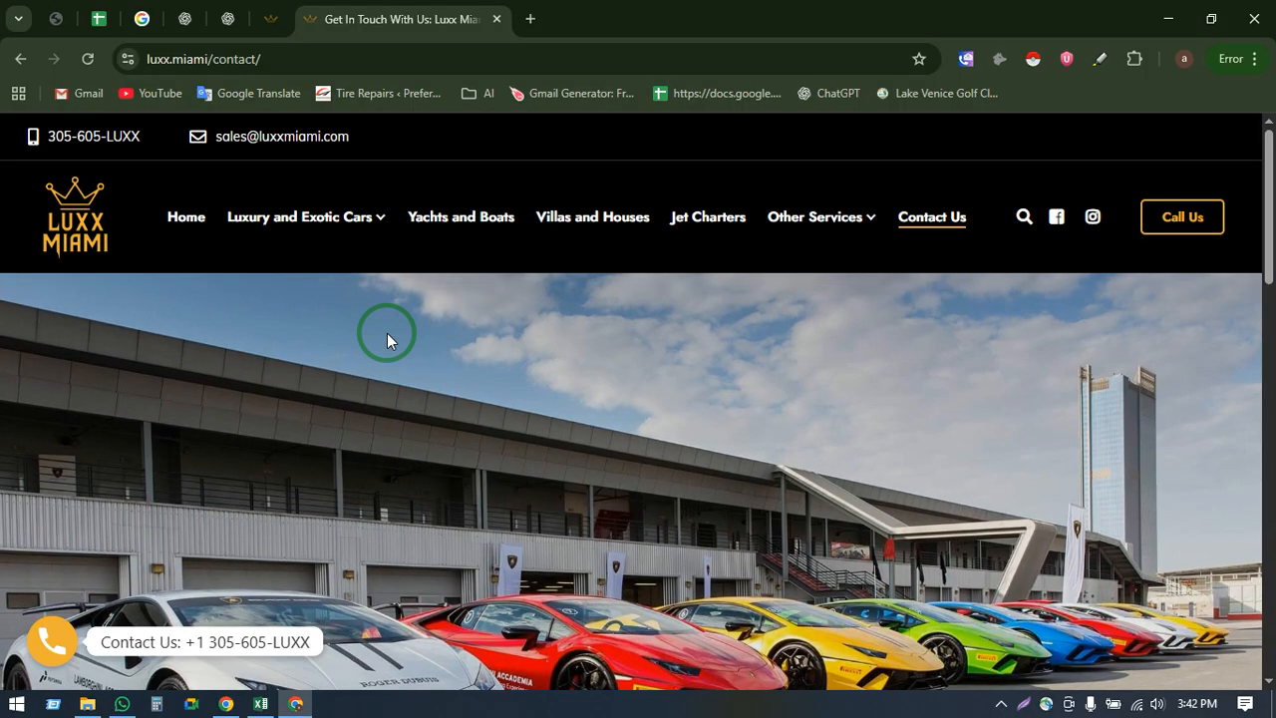
{"action": "left_click_drag", "start_coordinate": [120, 150], "coordinate": [19, 139]}
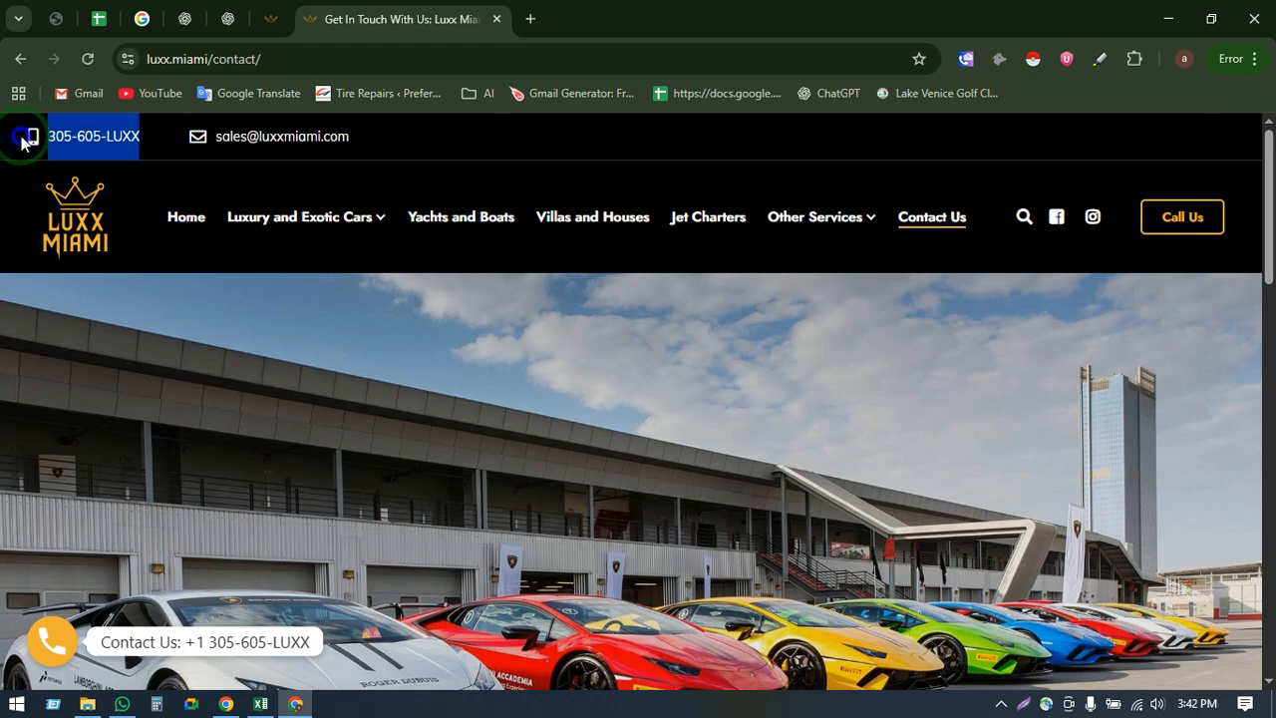
{"action": "left_click_drag", "start_coordinate": [364, 149], "coordinate": [180, 153]}
{"action": "key", "text": "alt+Tab"}
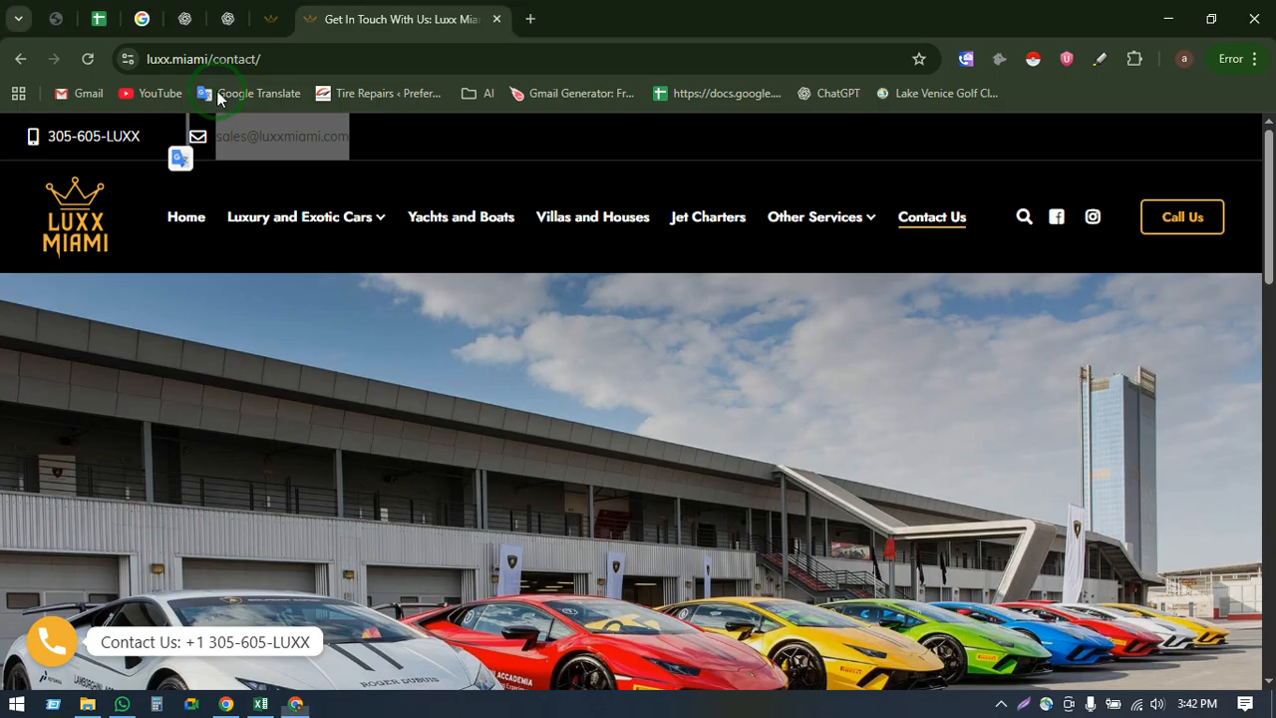
{"action": "key", "text": "alt+Tab"}
{"action": "left_click", "coordinate": [386, 58]}
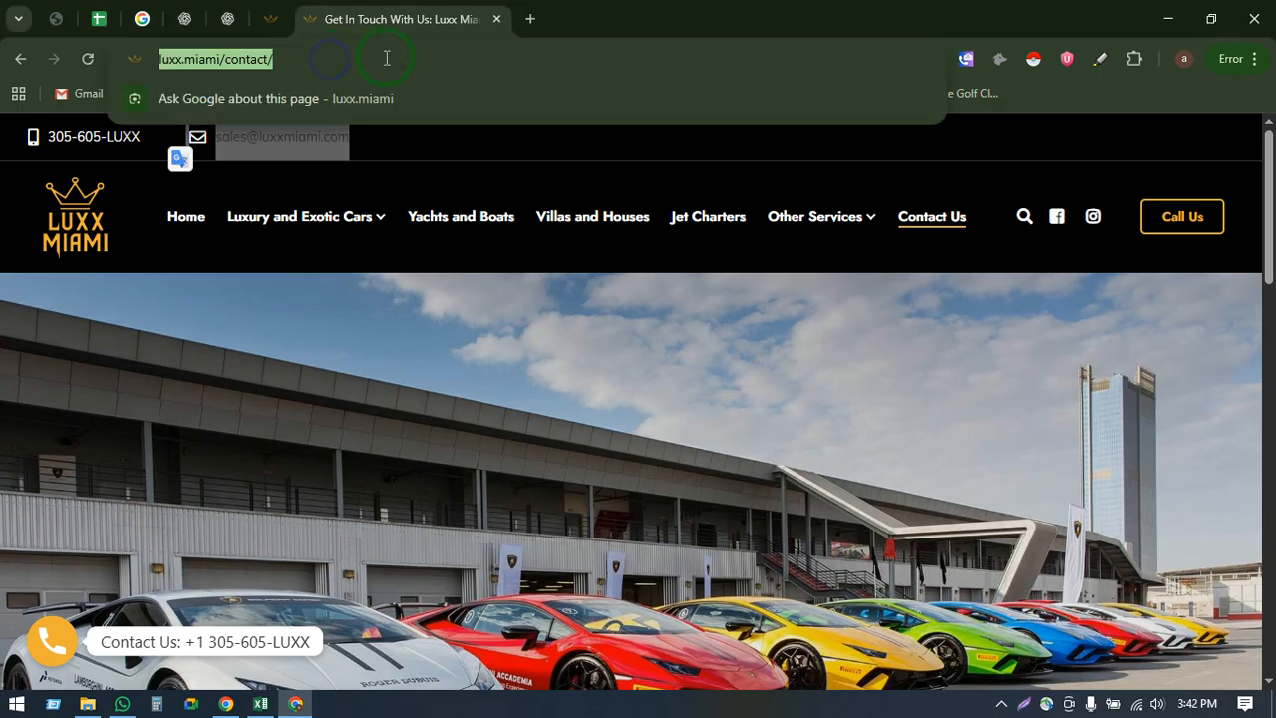
{"action": "left_click", "coordinate": [229, 57]}
{"action": "left_click_drag", "start_coordinate": [263, 56], "coordinate": [94, 58]}
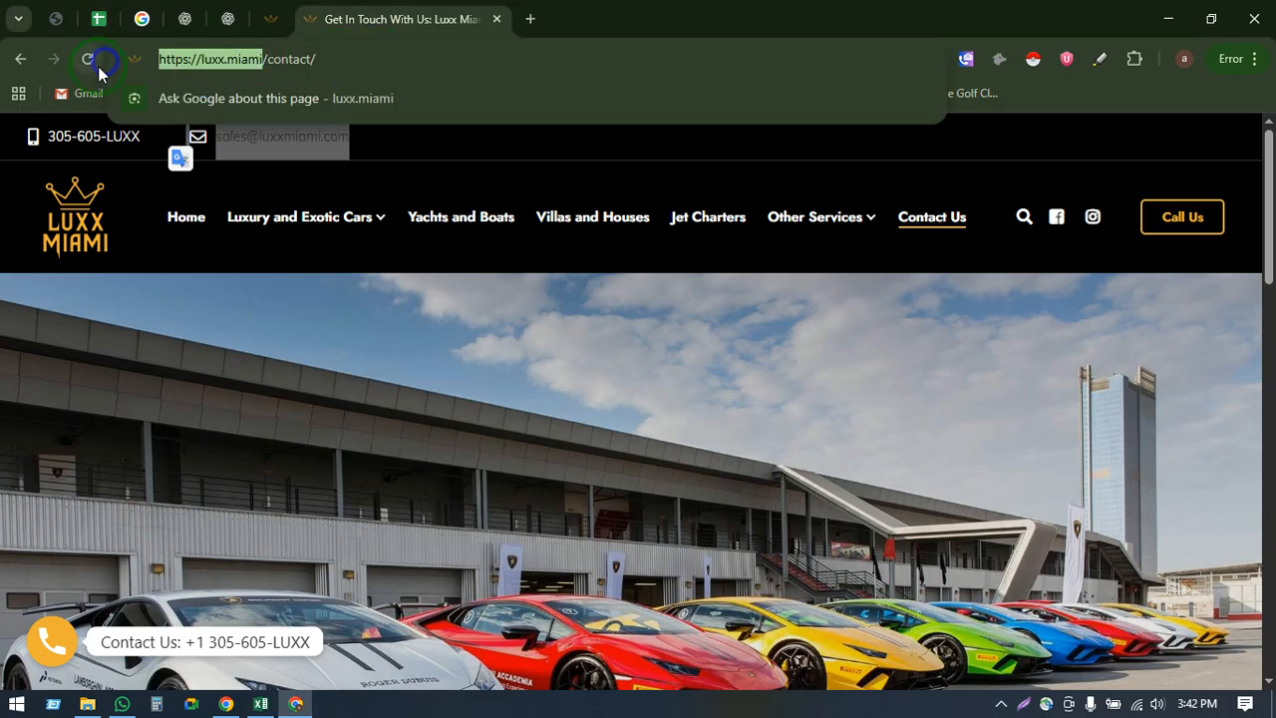
{"action": "key", "text": "alt+Tab"}
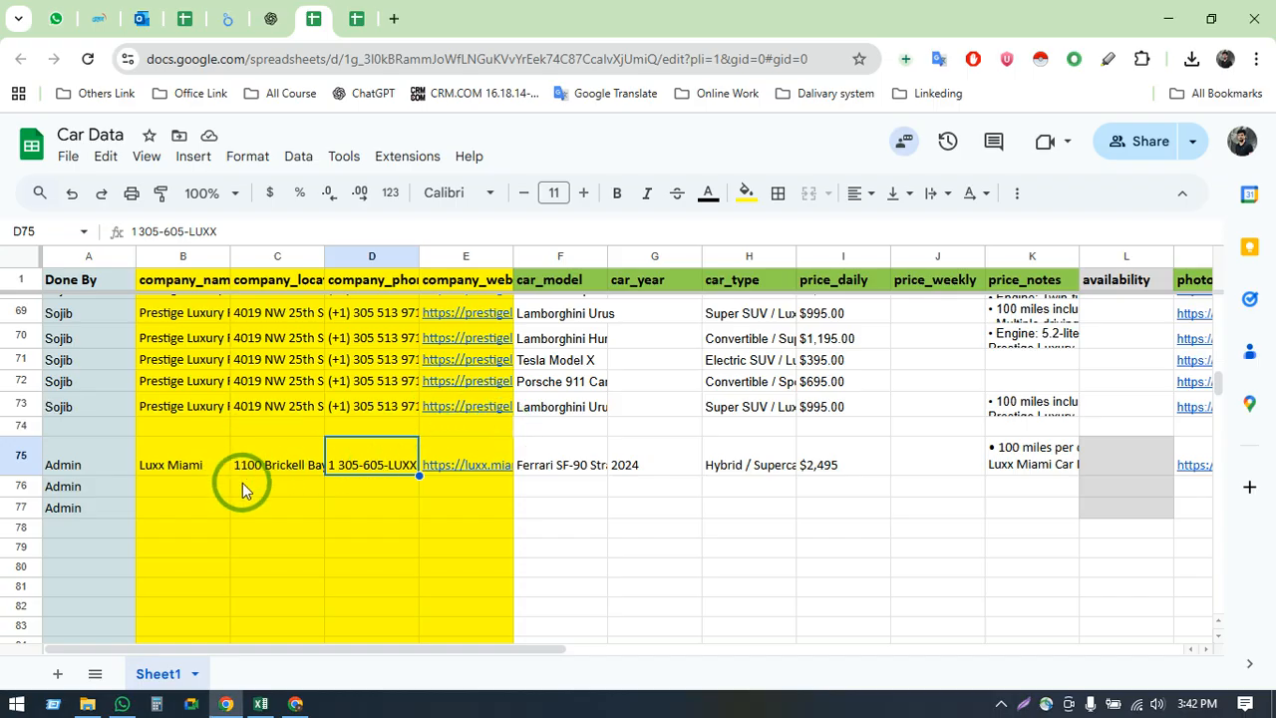
{"action": "key", "text": "alt+Tab"}
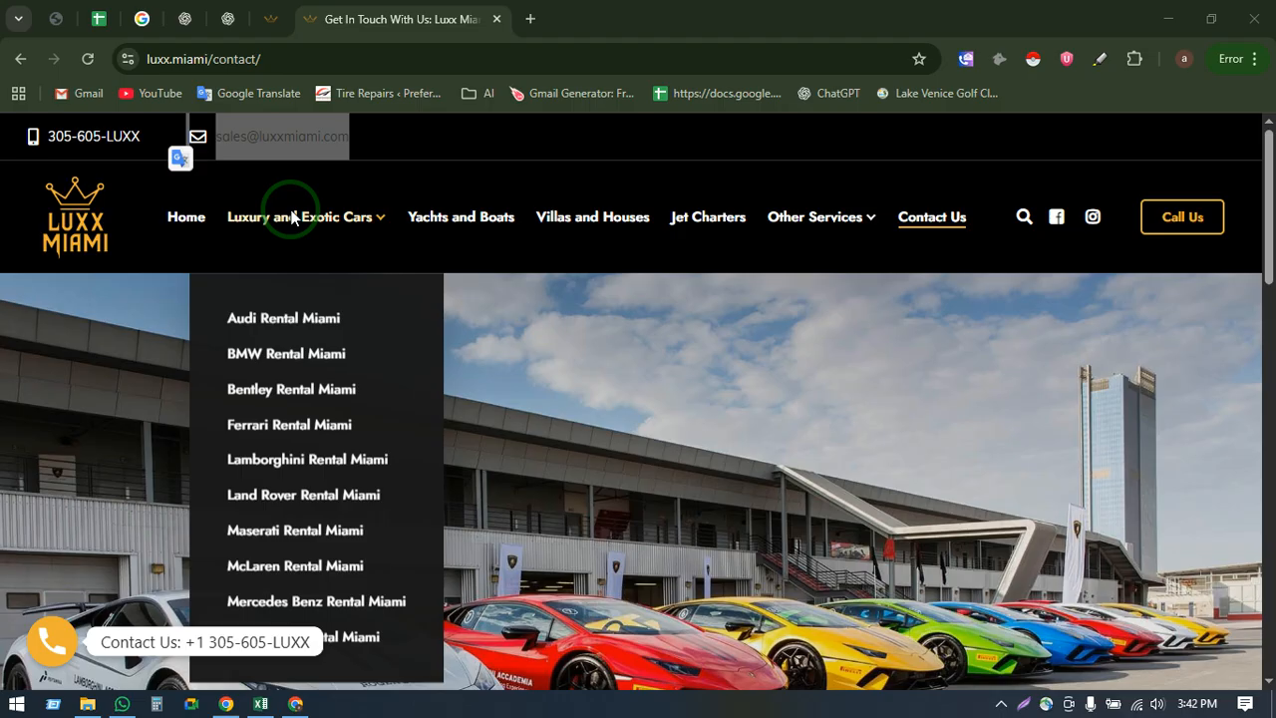
{"action": "left_click", "coordinate": [265, 20]}
{"action": "scroll", "coordinate": [578, 407], "scroll_direction": "down", "scroll_amount": 15}
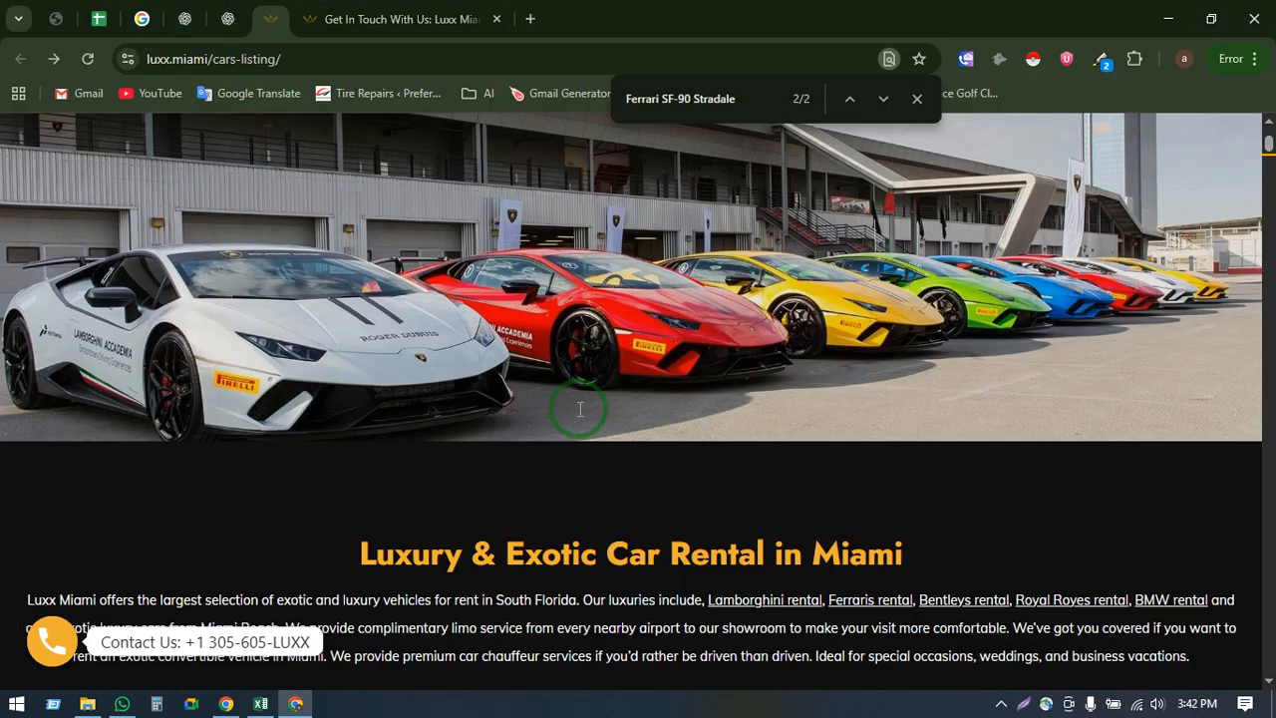
- Copy the Luxx Miami company details from B75:E75 into rows 76 to 81 of the Car Data sheet
{"action": "key", "text": "alt+Tab"}
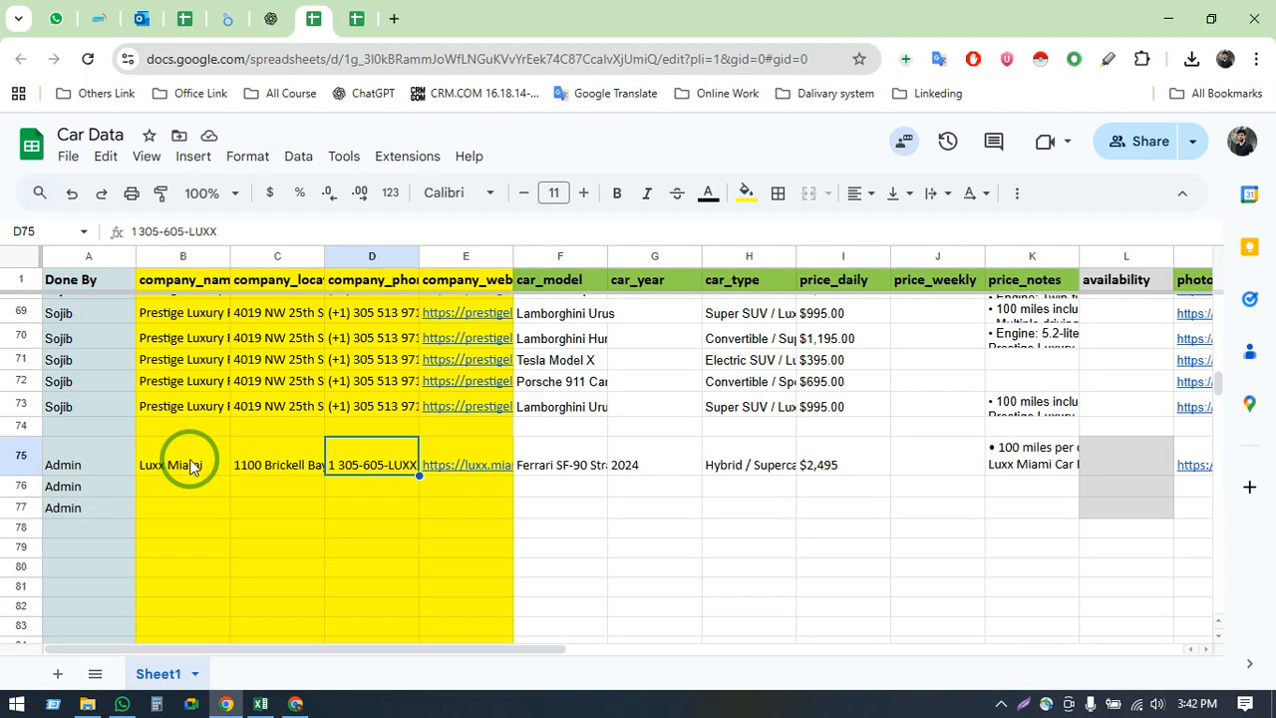
{"action": "left_click_drag", "start_coordinate": [477, 469], "coordinate": [473, 465]}
{"action": "key", "text": "ctrl+c"}
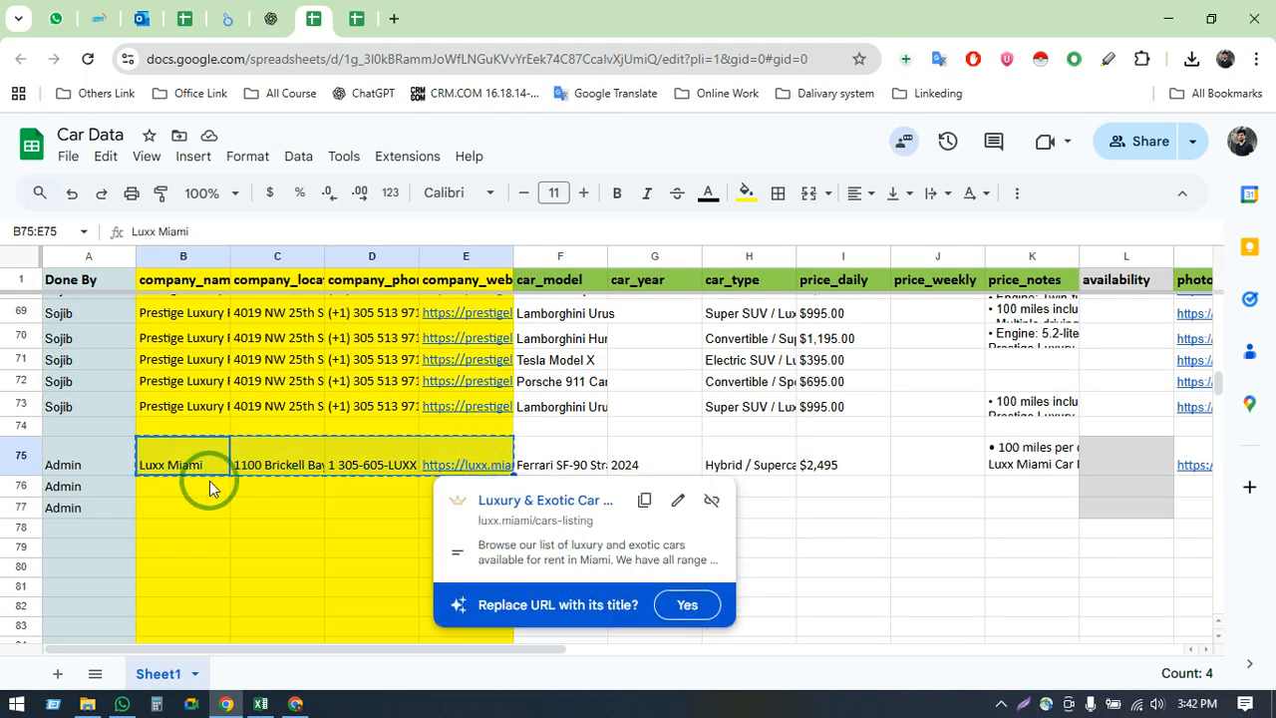
{"action": "left_click_drag", "start_coordinate": [182, 486], "coordinate": [213, 598]}
{"action": "key", "text": "ctrl+v"}
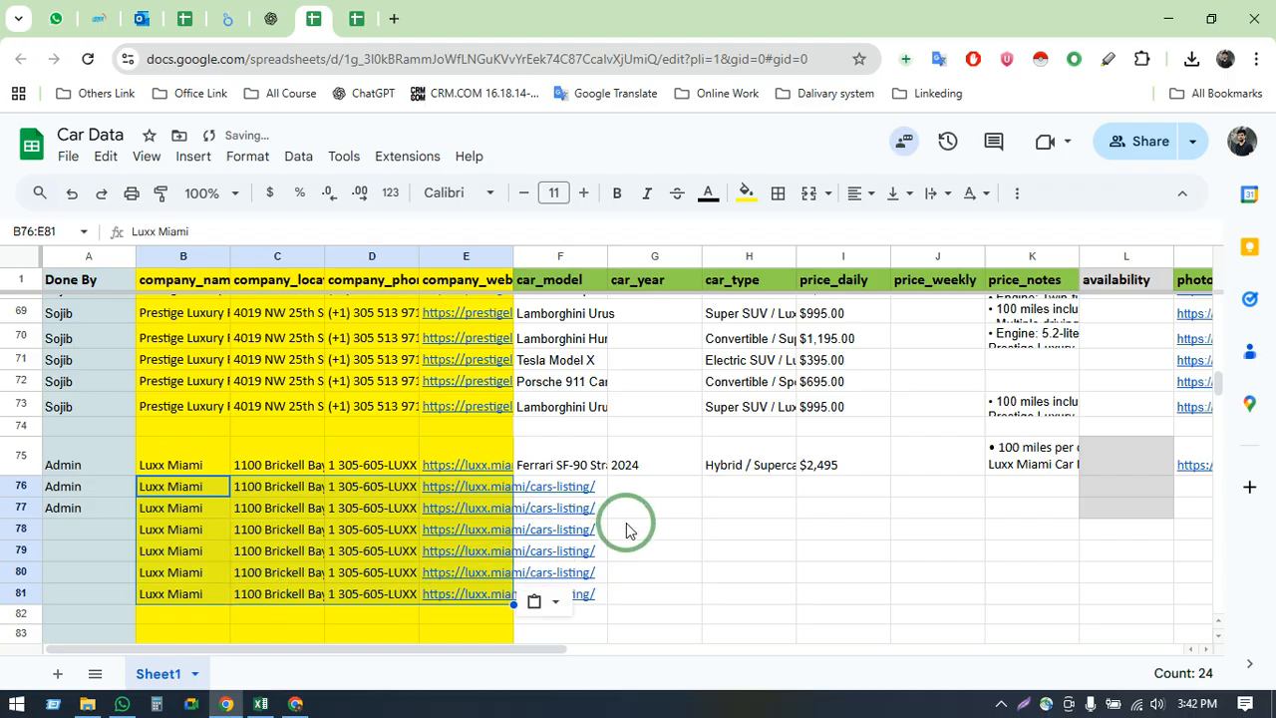
- Review the Ferrari SF-90 Stradale's car details in F75:L75
{"action": "left_click_drag", "start_coordinate": [565, 469], "coordinate": [1155, 468]}
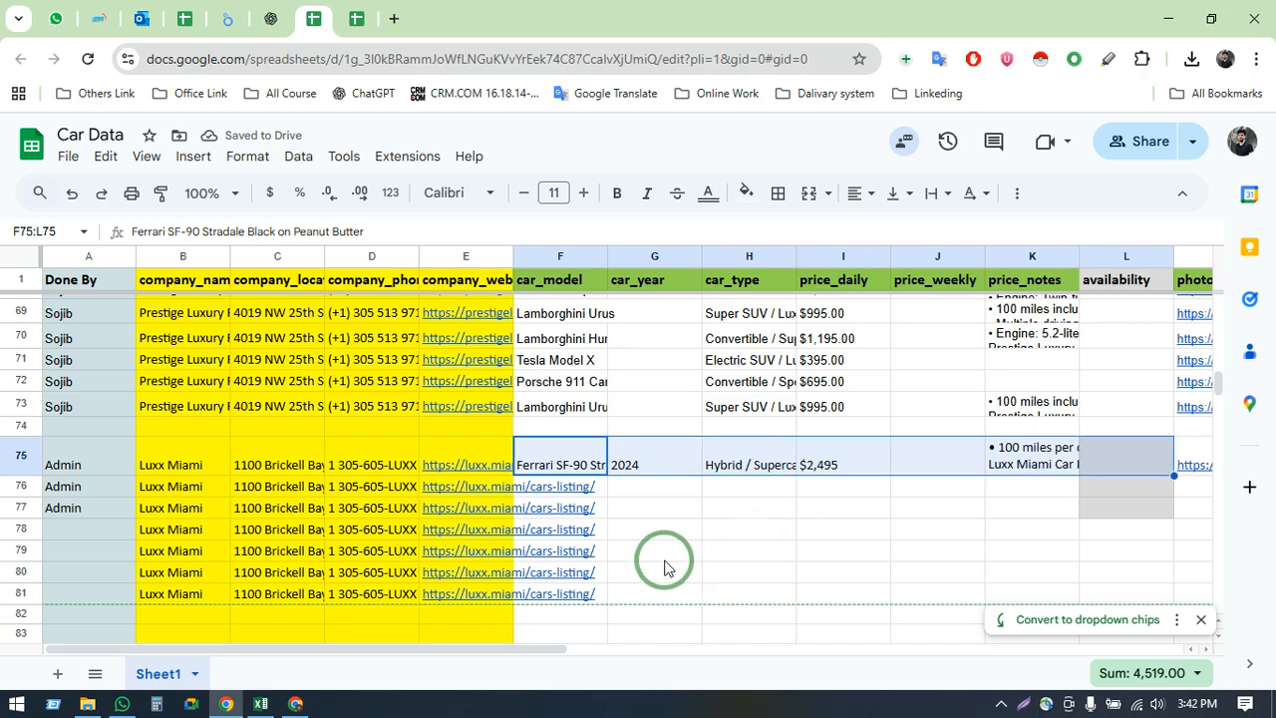